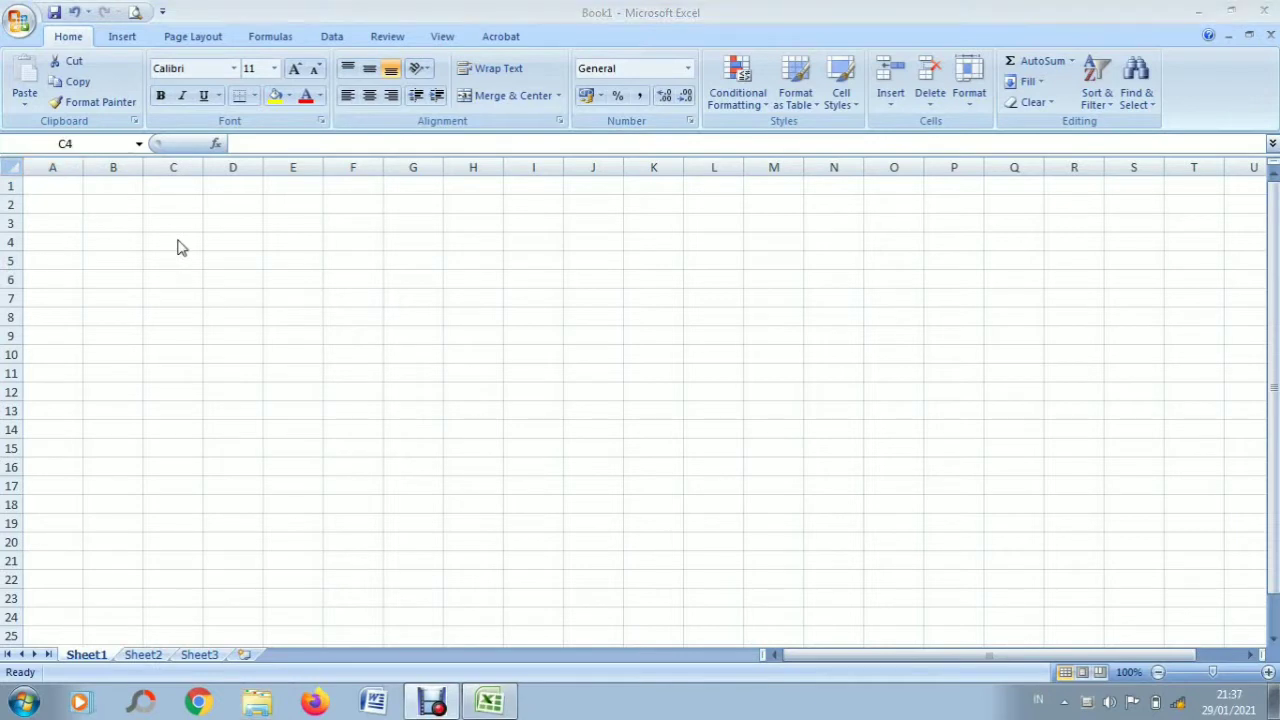
- Enter the heading "Rumus" in C4 and the plus sign as text in C5
{"action": "left_click", "coordinate": [178, 240]}
{"action": "left_click", "coordinate": [178, 240]}
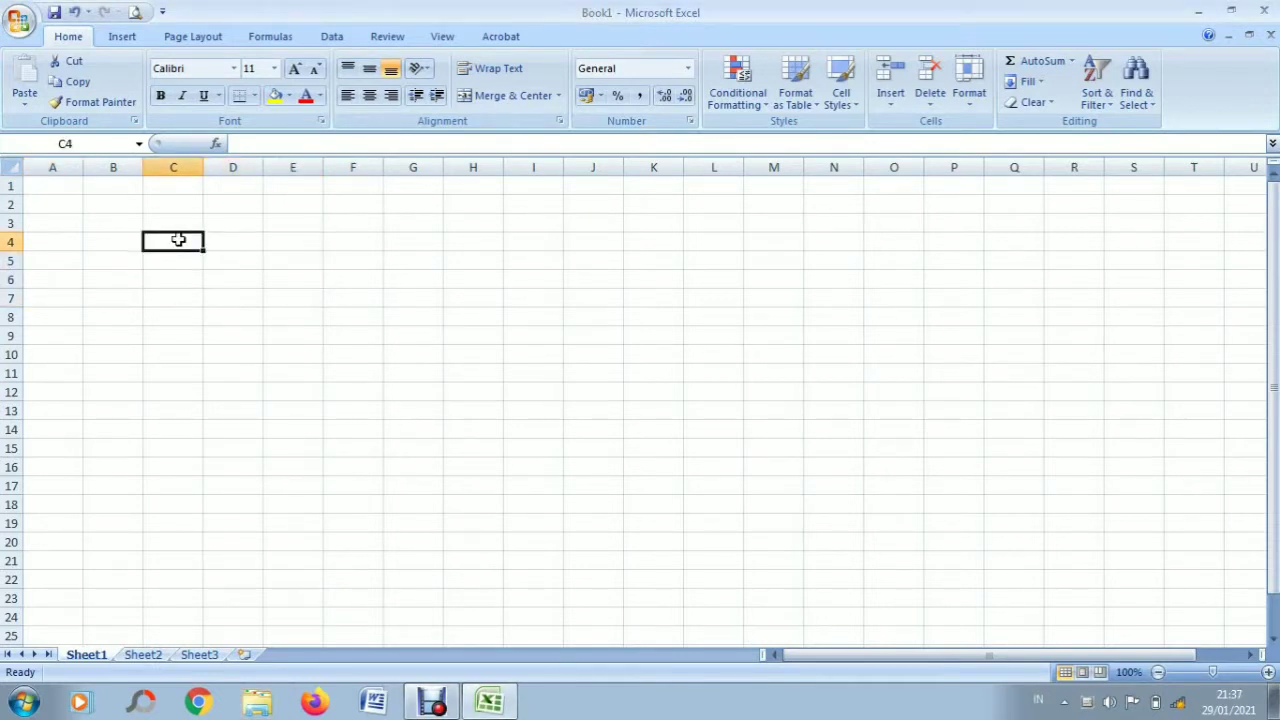
{"action": "type", "text": "Rumus"}
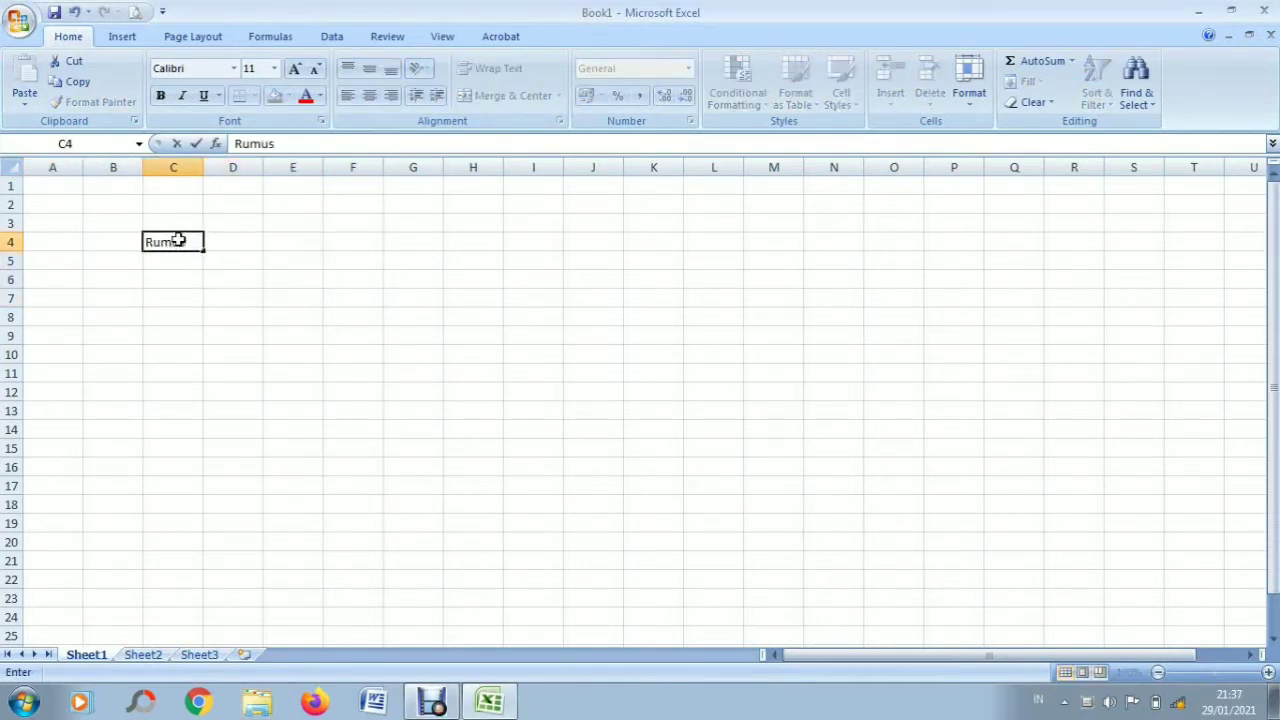
{"action": "key", "text": "Return"}
{"action": "type", "text": "'"}
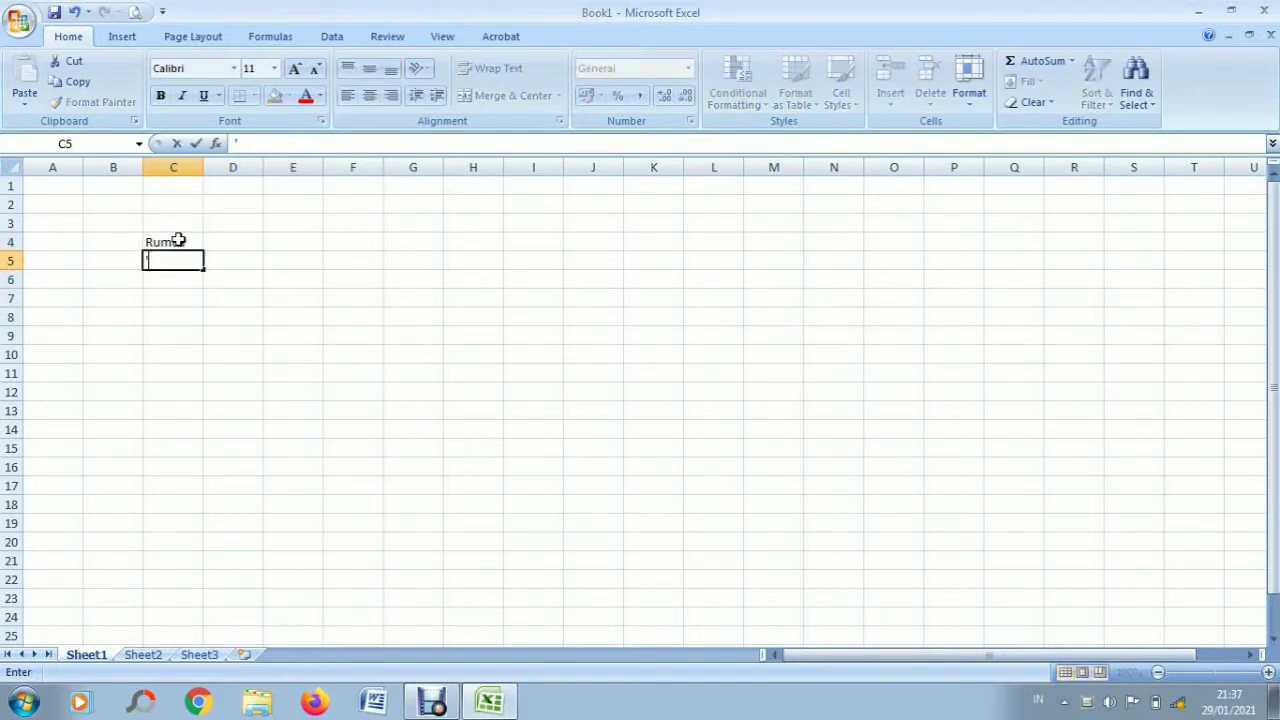
{"action": "type", "text": "+"}
{"action": "key", "text": "Return"}
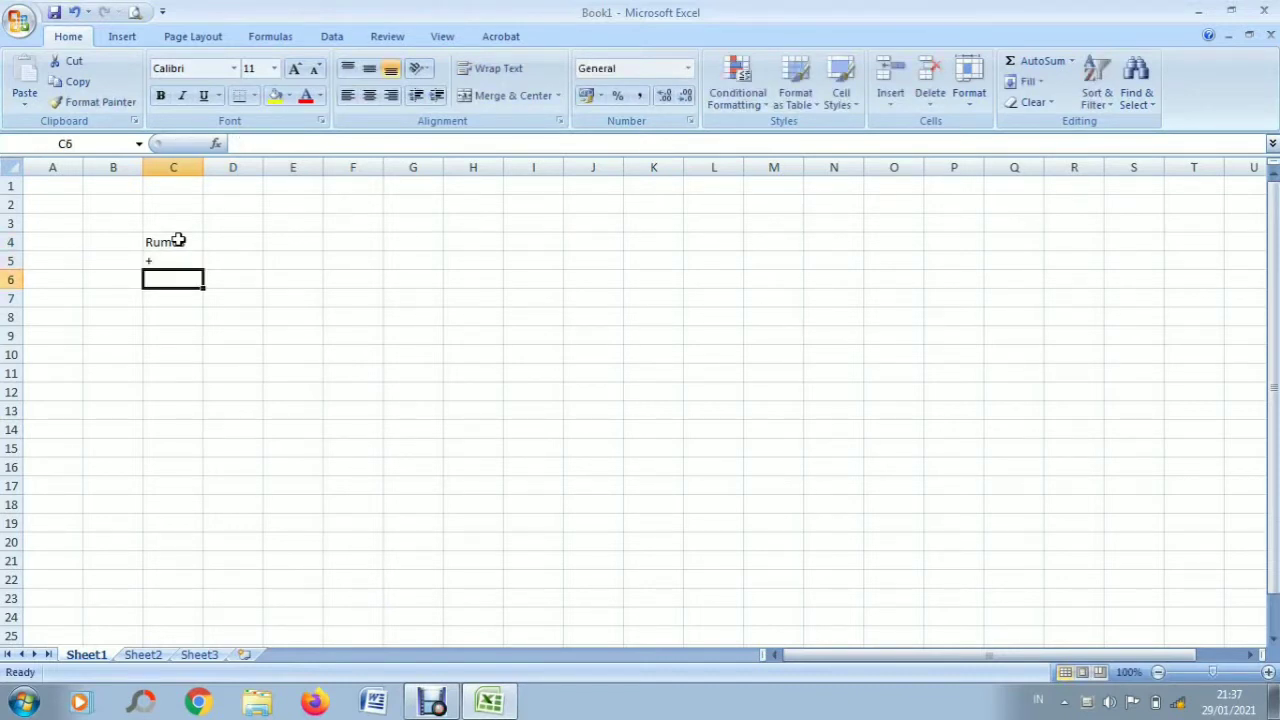
- List the remaining operator symbols as text below the plus sign: - in C6, / in C7 and * in C8
{"action": "type", "text": "-"}
{"action": "key", "text": "BackSpace"}
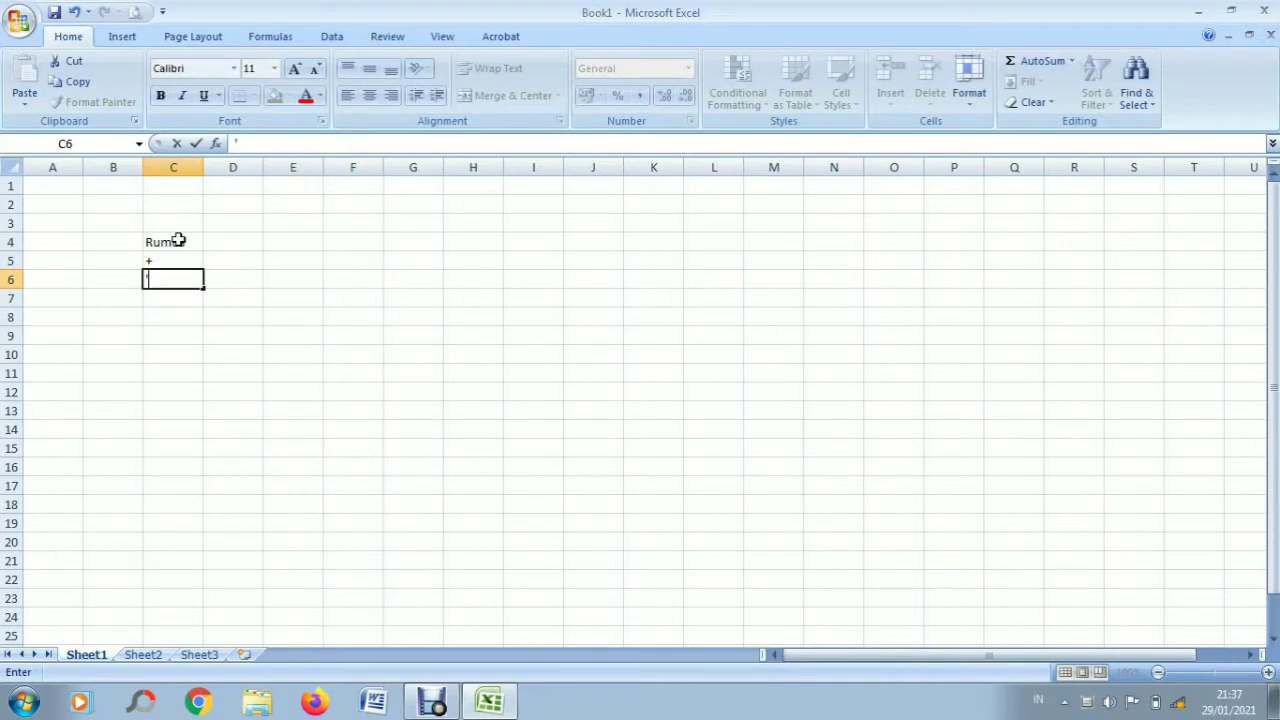
{"action": "key", "text": "Return"}
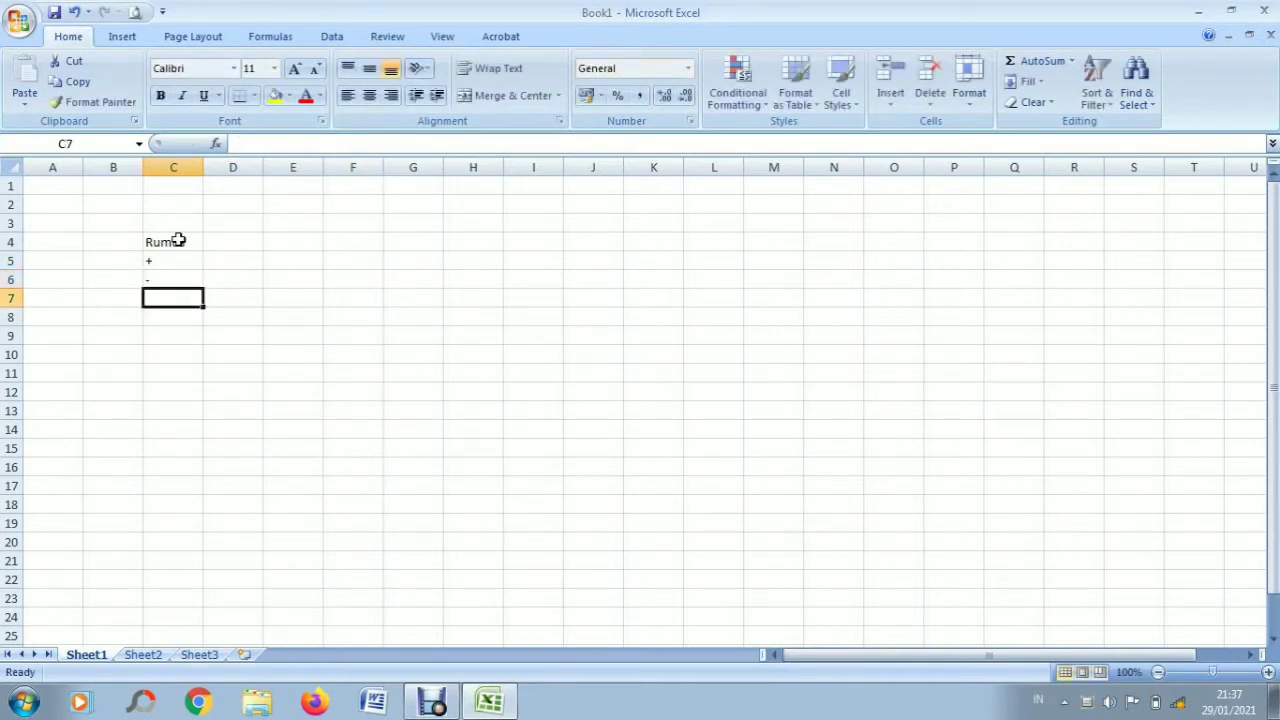
{"action": "type", "text": "'/"}
{"action": "key", "text": "Return"}
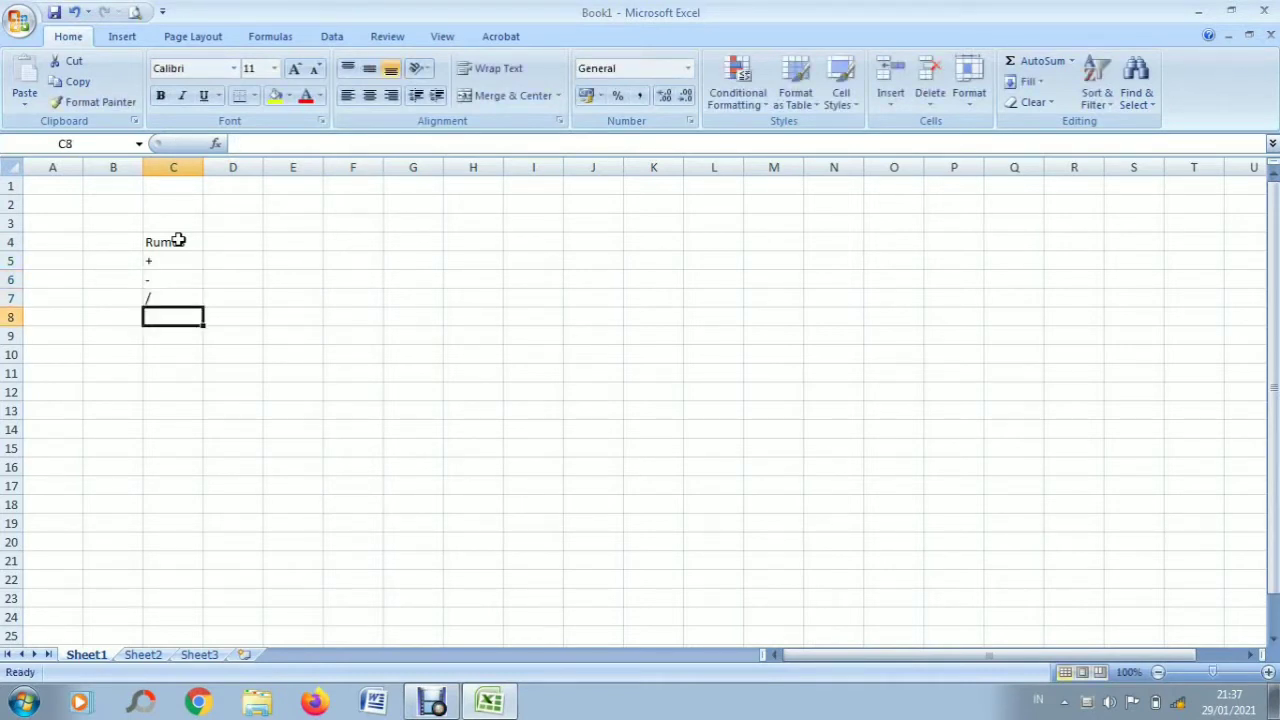
{"action": "type", "text": "'"}
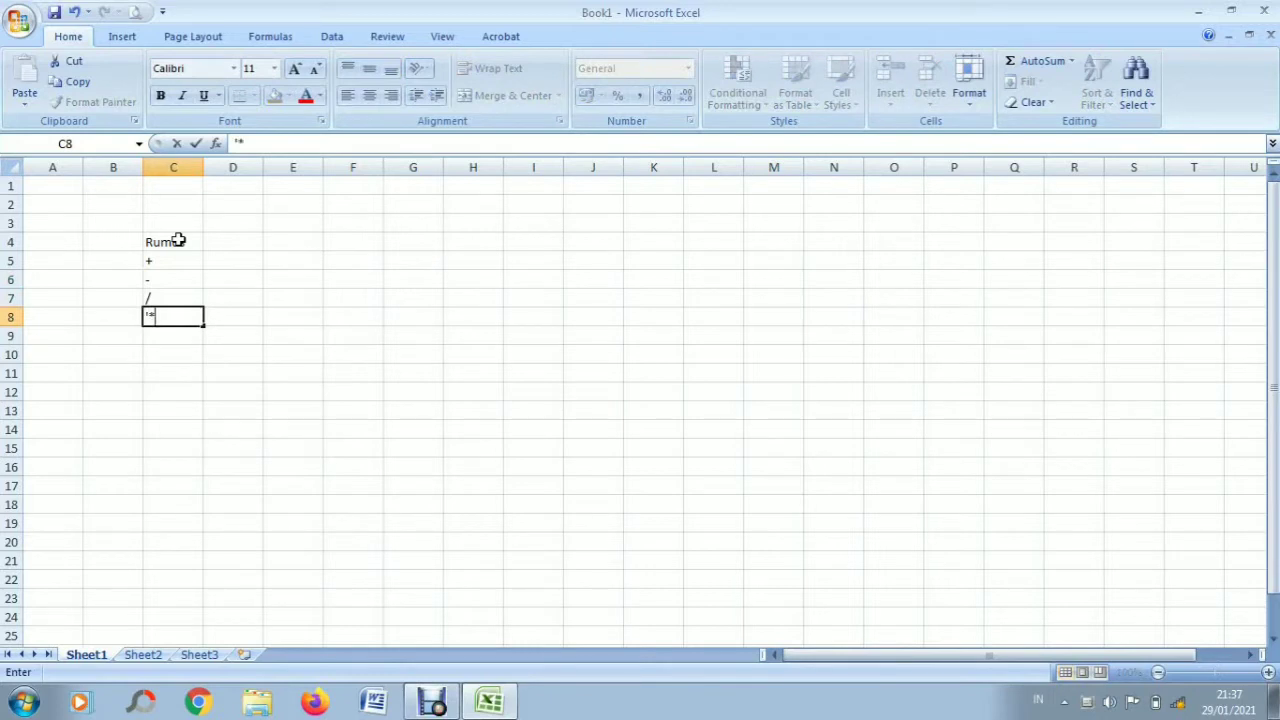
{"action": "type", "text": "*"}
{"action": "key", "text": "Return"}
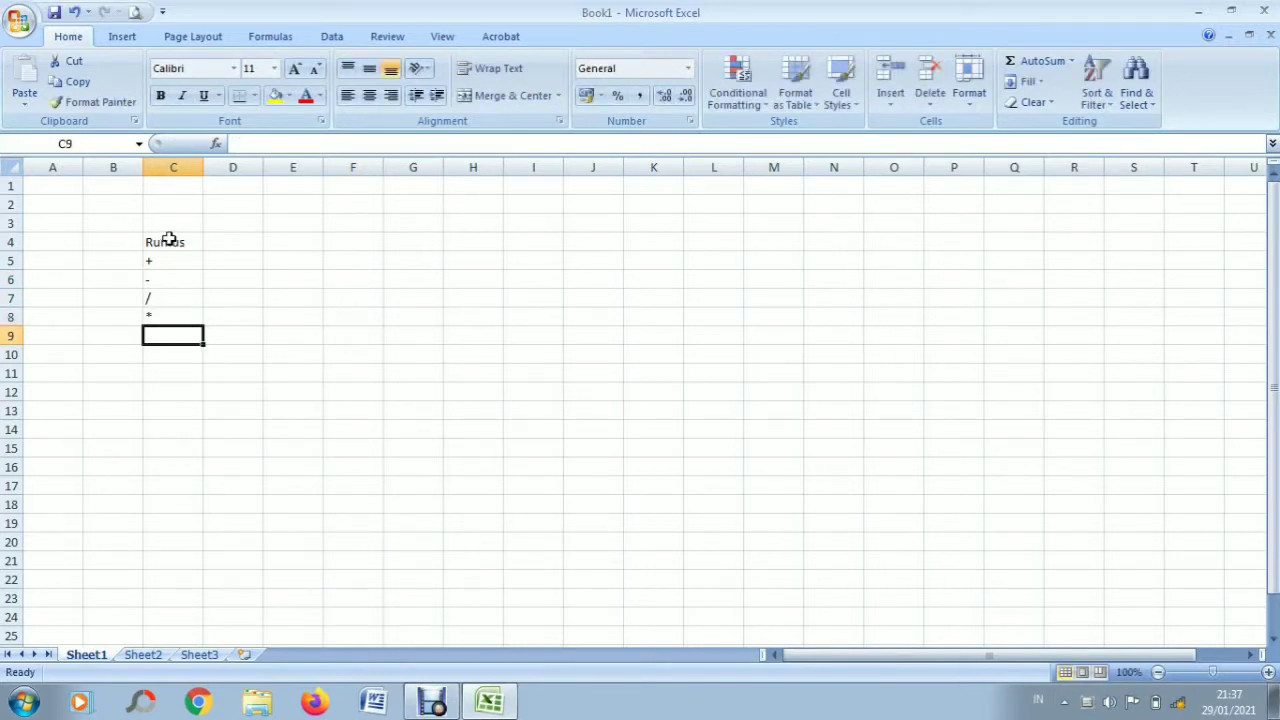
- Enter the note "Langsung ke tutorial ya...." in cell D12
{"action": "left_click_drag", "start_coordinate": [110, 222], "coordinate": [234, 322]}
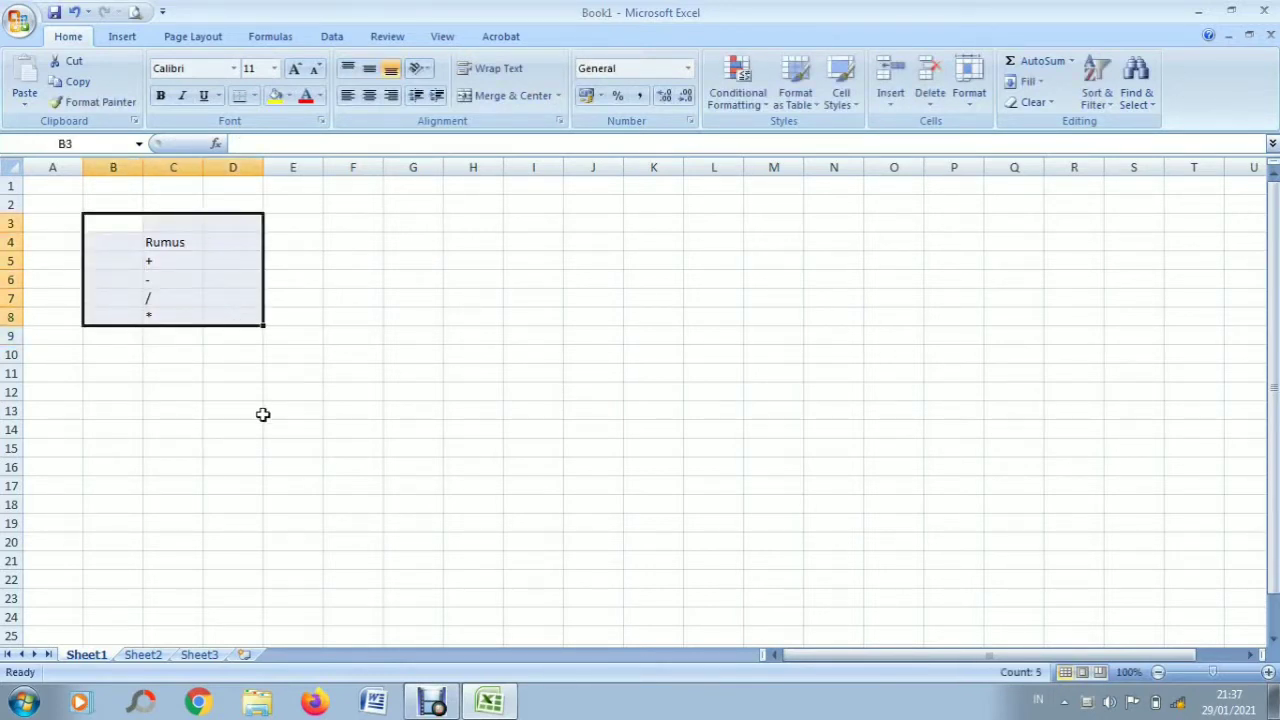
{"action": "left_click", "coordinate": [228, 388]}
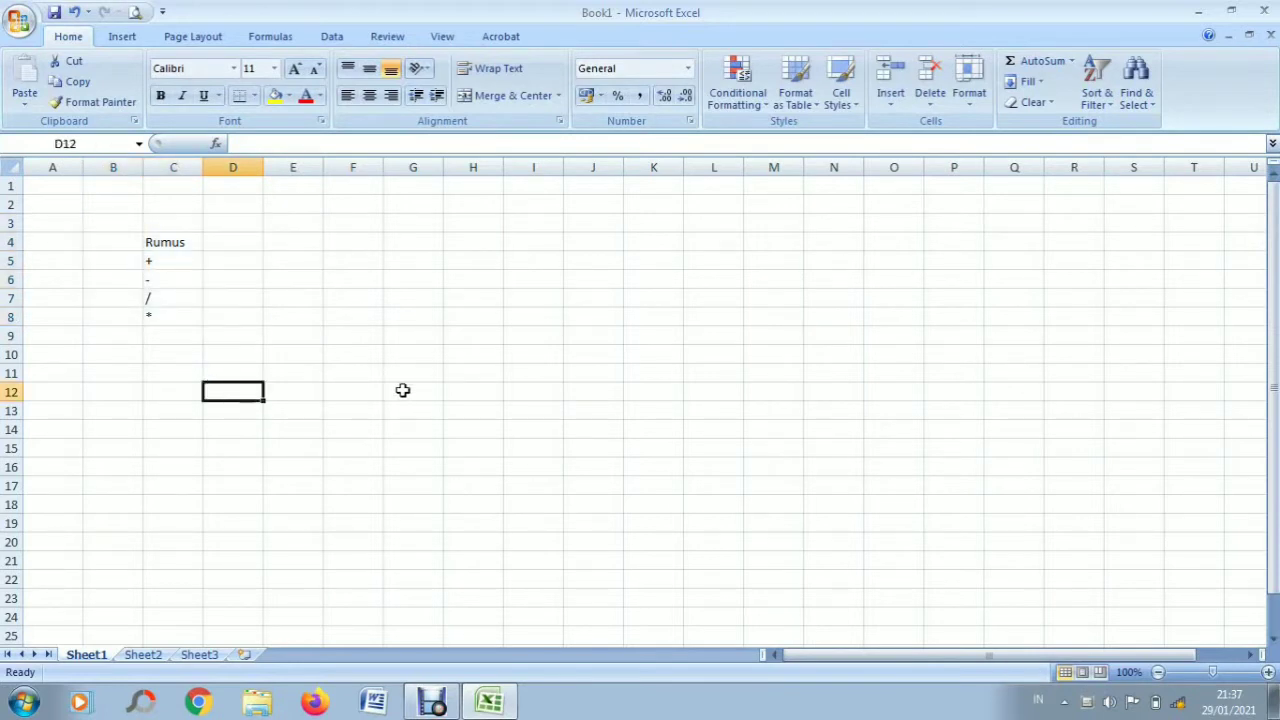
{"action": "type", "text": "Lan"}
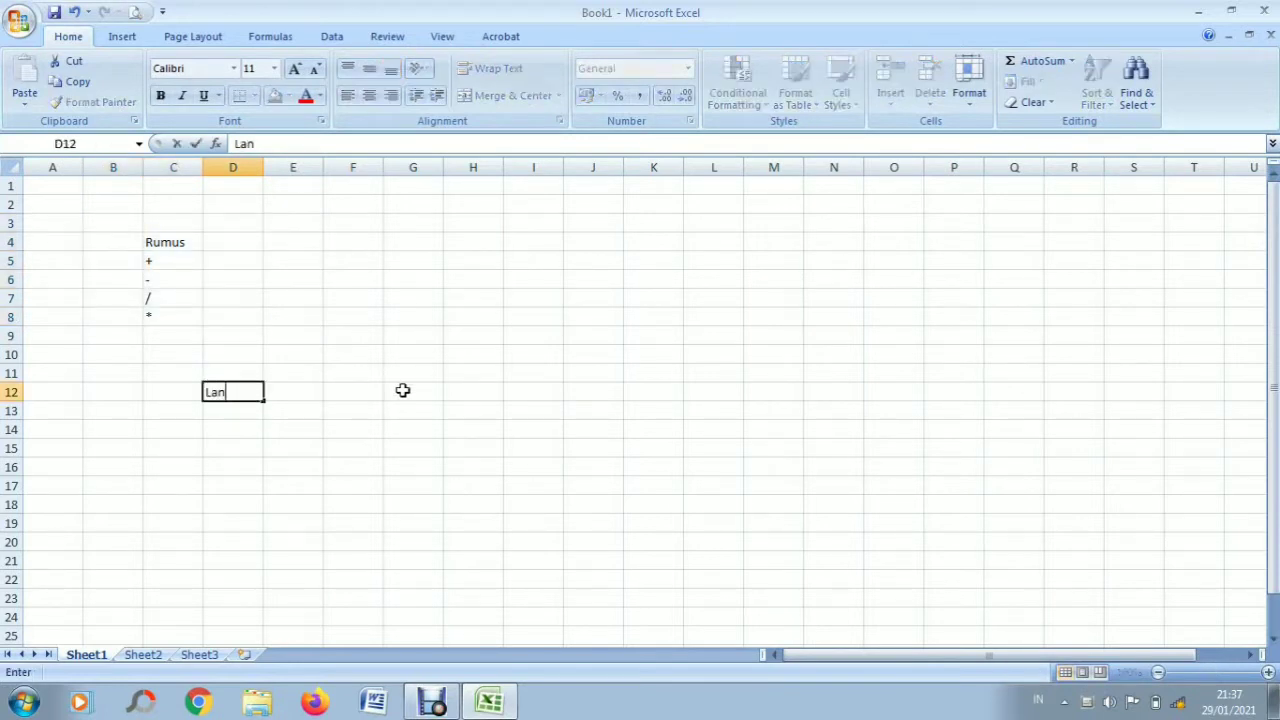
{"action": "type", "text": "gsung ke"}
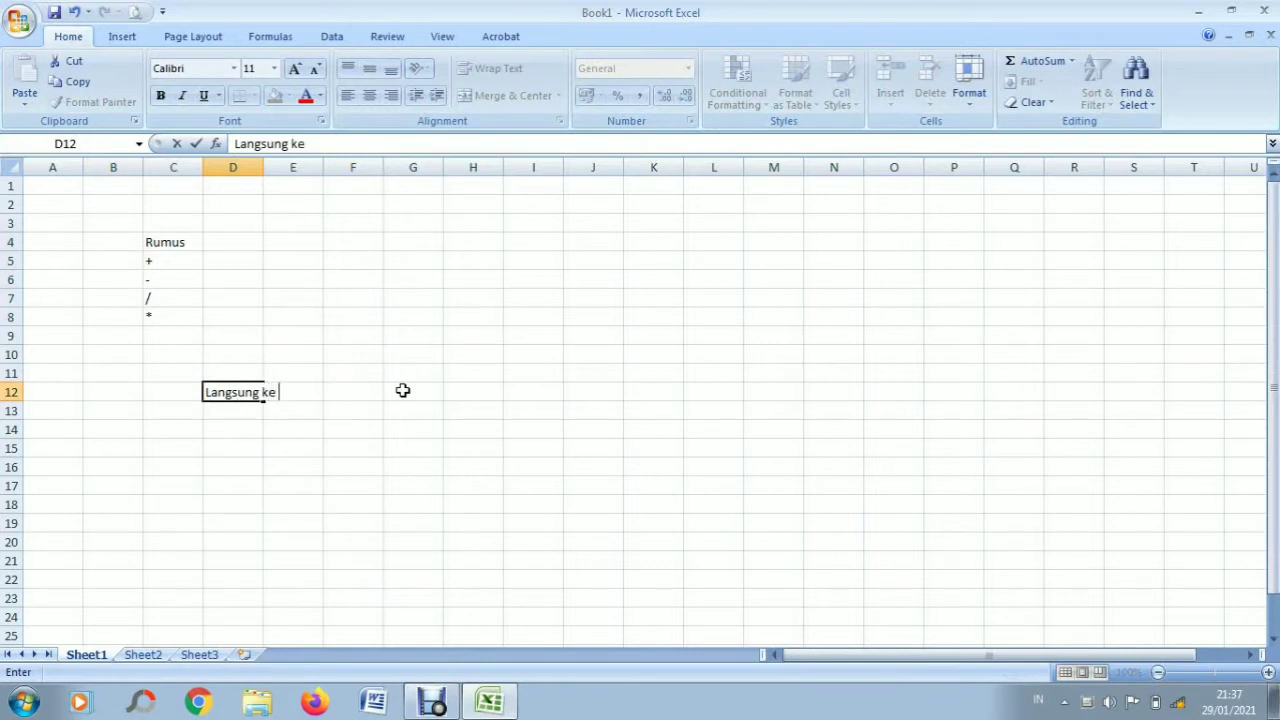
{"action": "type", "text": " tutorial ya...."}
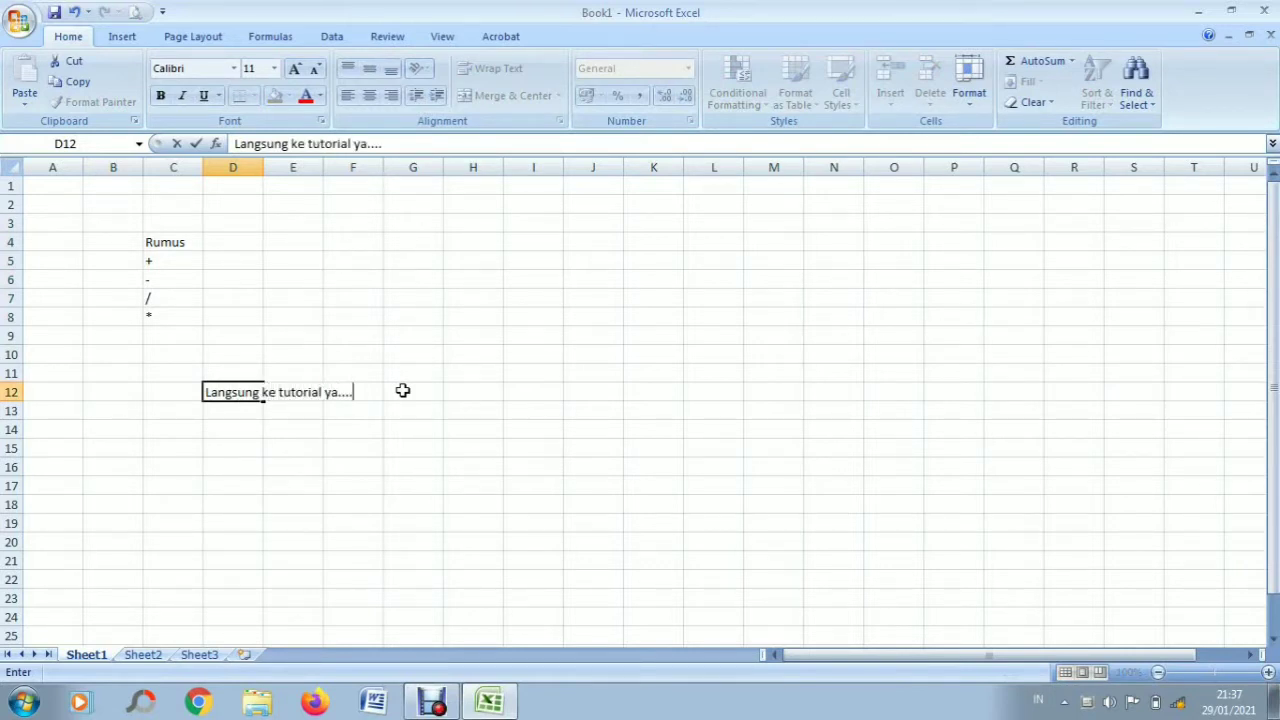
{"action": "key", "text": "Return"}
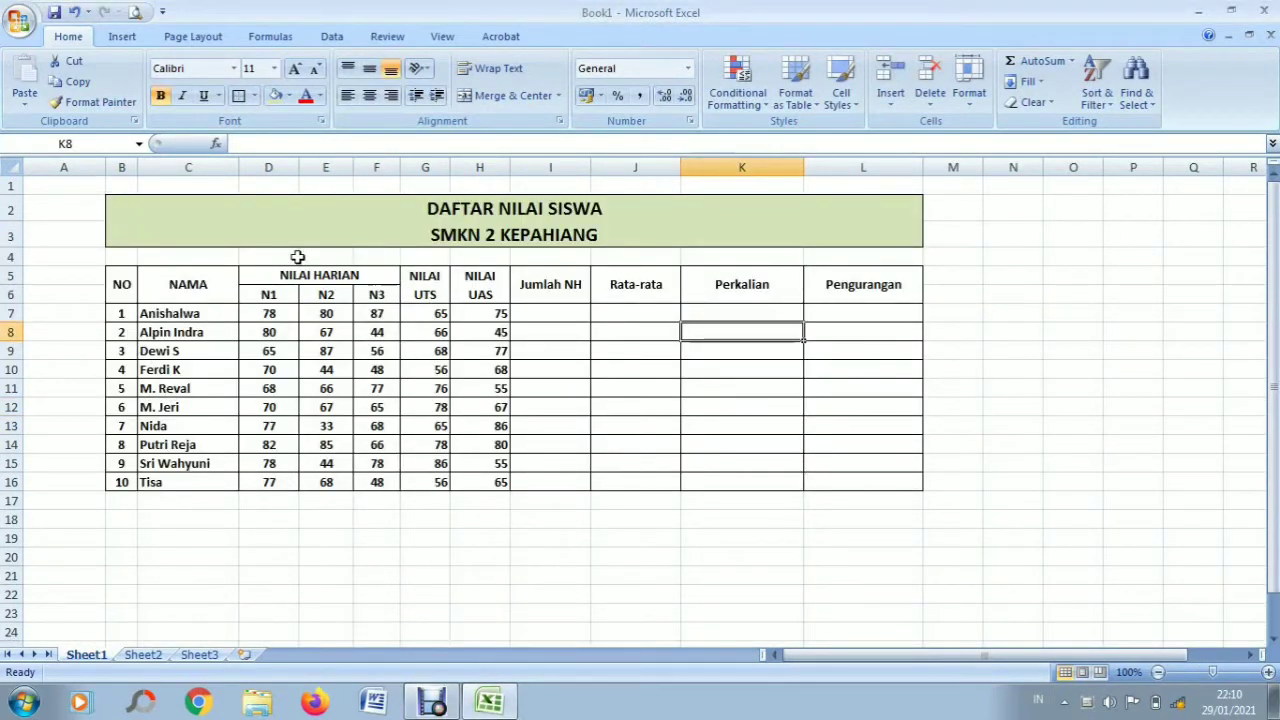
- Examine the student grade table and its NO, NAMA, NILAI HARIAN, NILAI UTS and NILAI UAS columns
{"action": "left_click_drag", "start_coordinate": [74, 204], "coordinate": [885, 508]}
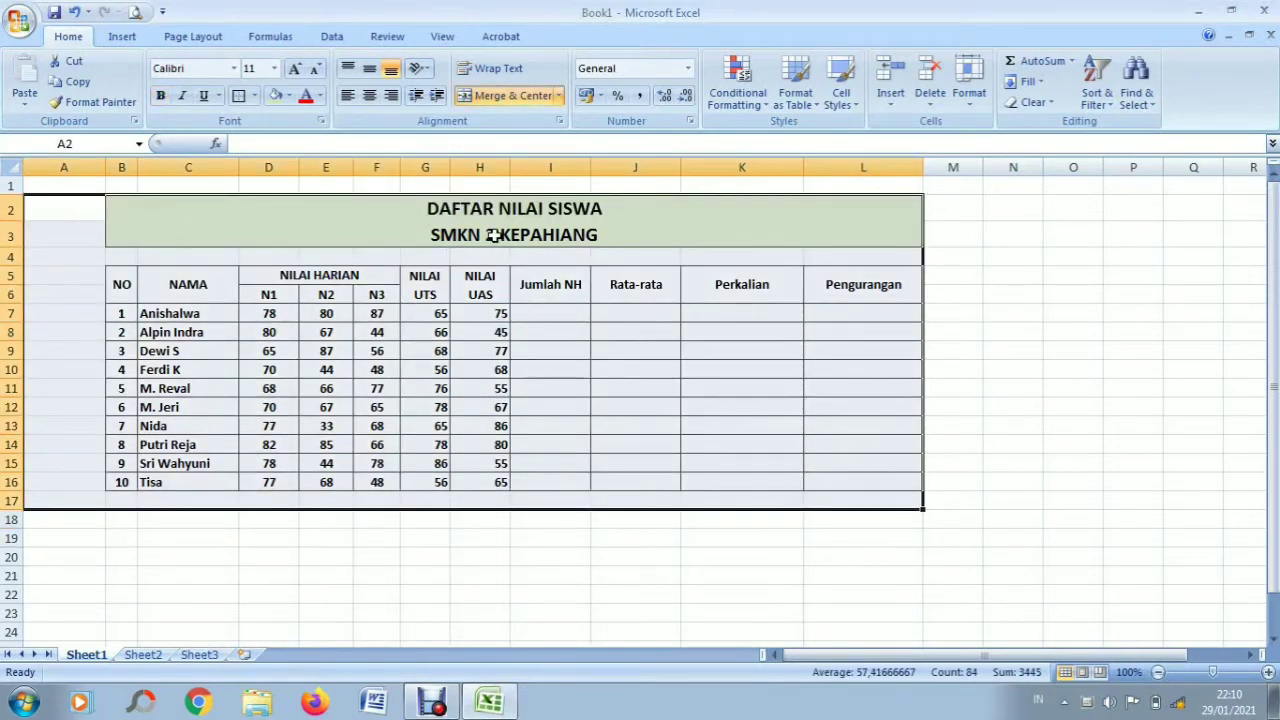
{"action": "left_click", "coordinate": [594, 522]}
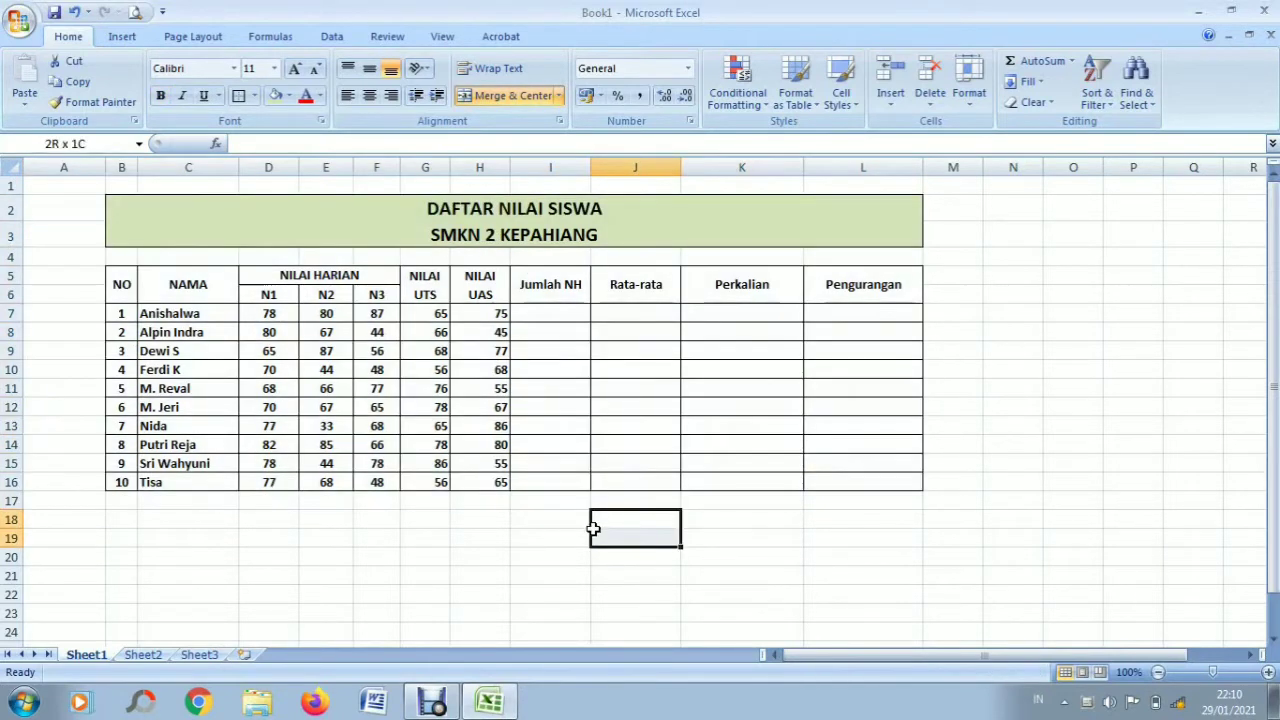
{"action": "left_click_drag", "start_coordinate": [118, 295], "coordinate": [116, 504]}
{"action": "left_click", "coordinate": [187, 302]}
{"action": "left_click_drag", "start_coordinate": [187, 305], "coordinate": [206, 465]}
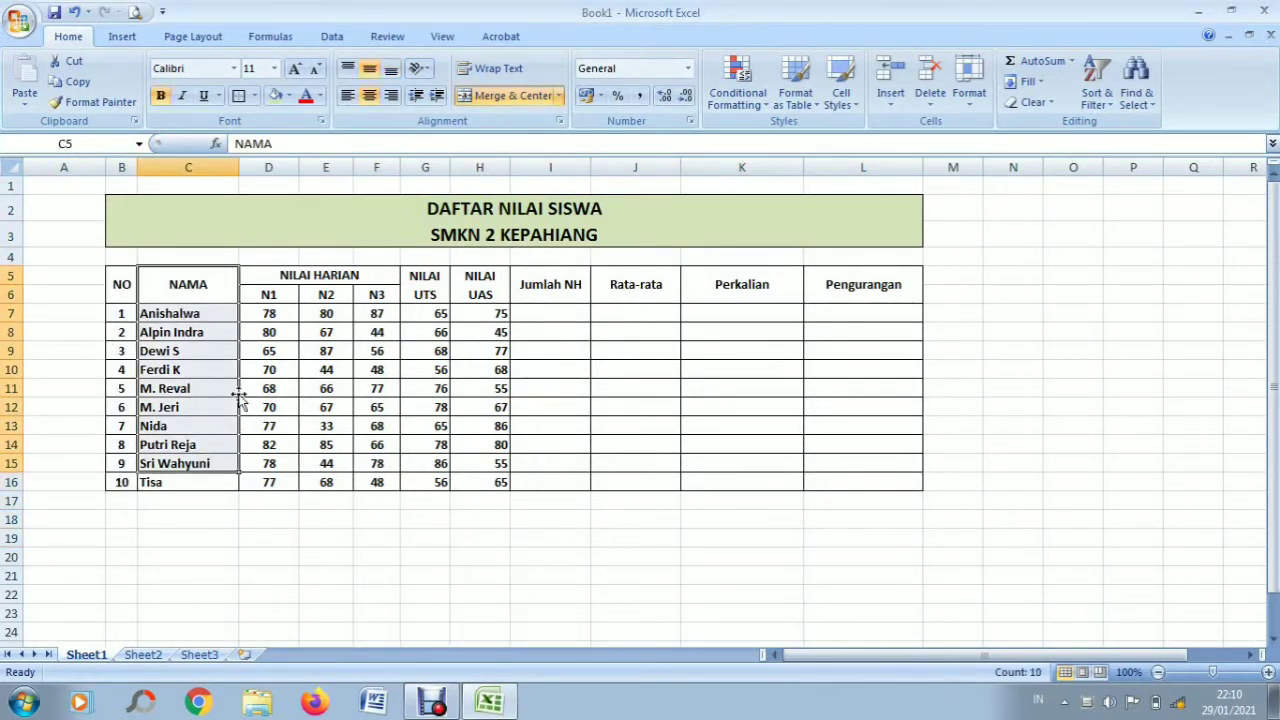
{"action": "left_click_drag", "start_coordinate": [323, 274], "coordinate": [391, 483]}
{"action": "left_click_drag", "start_coordinate": [420, 280], "coordinate": [430, 484]}
{"action": "left_click_drag", "start_coordinate": [478, 282], "coordinate": [500, 486]}
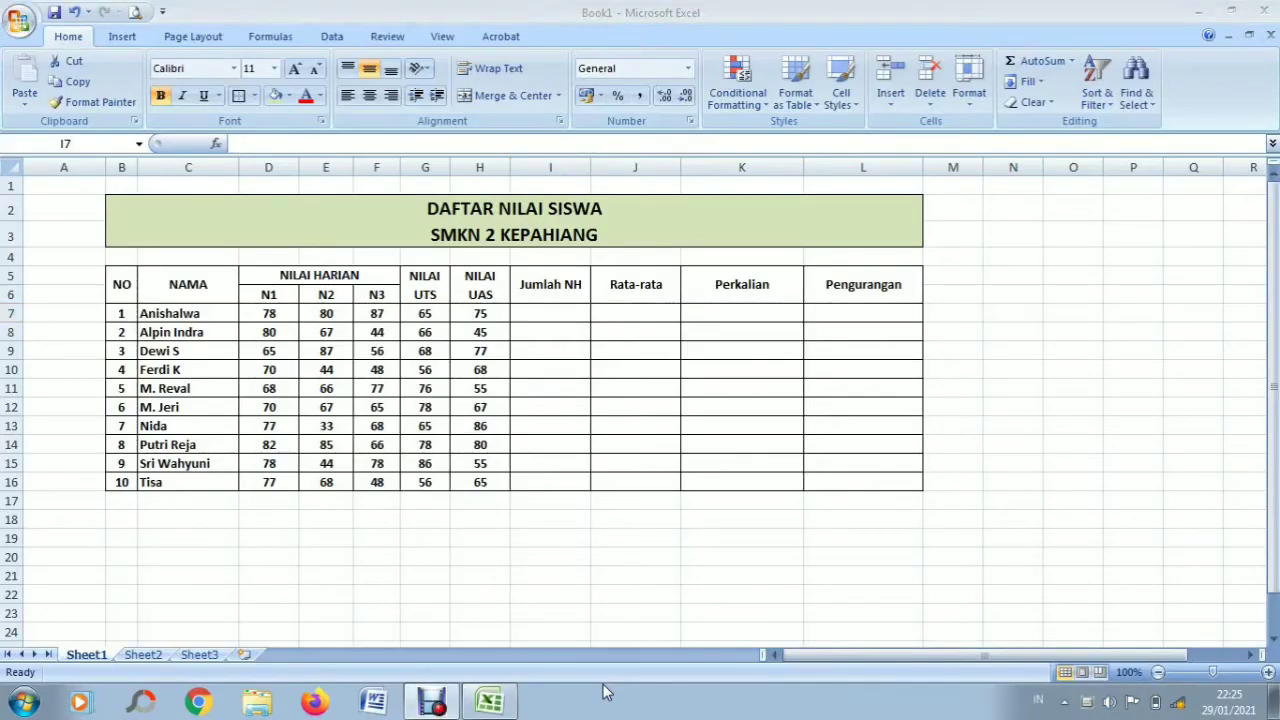
- Total the first student's three daily scores under Jumlah NH by entering =SUM(D7:F7) in I7
{"action": "left_click", "coordinate": [568, 285]}
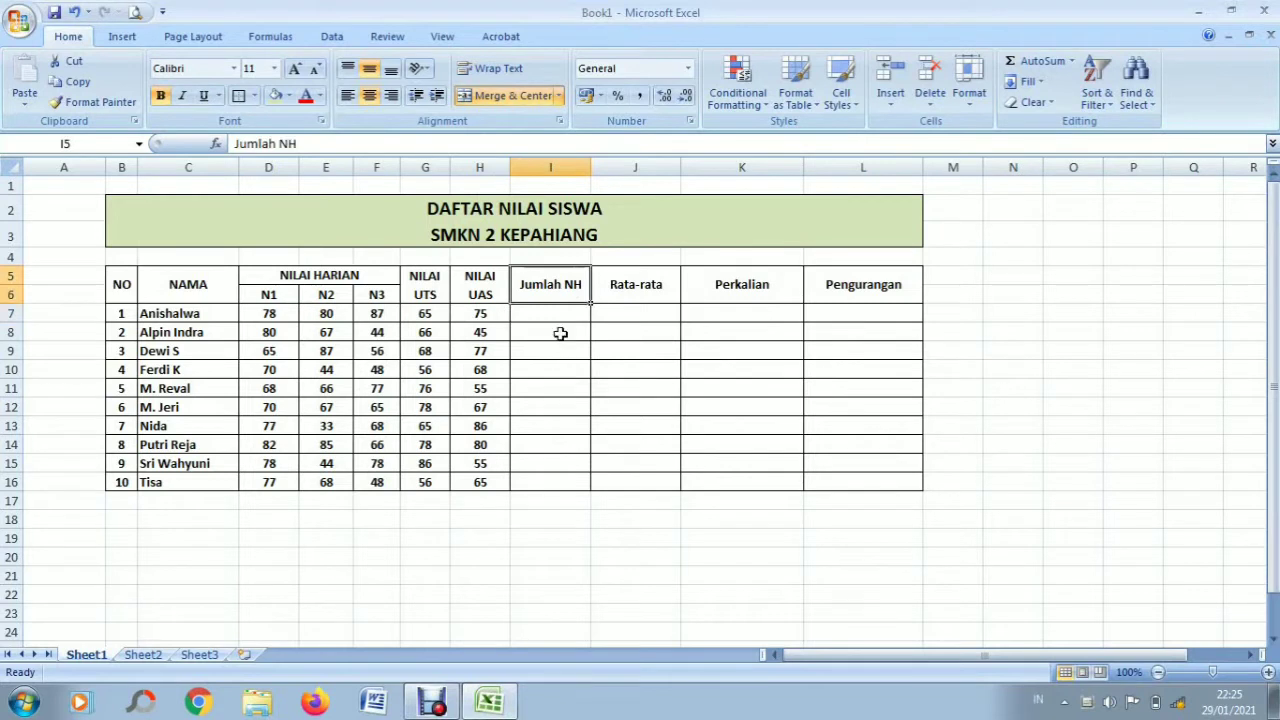
{"action": "left_click", "coordinate": [557, 314]}
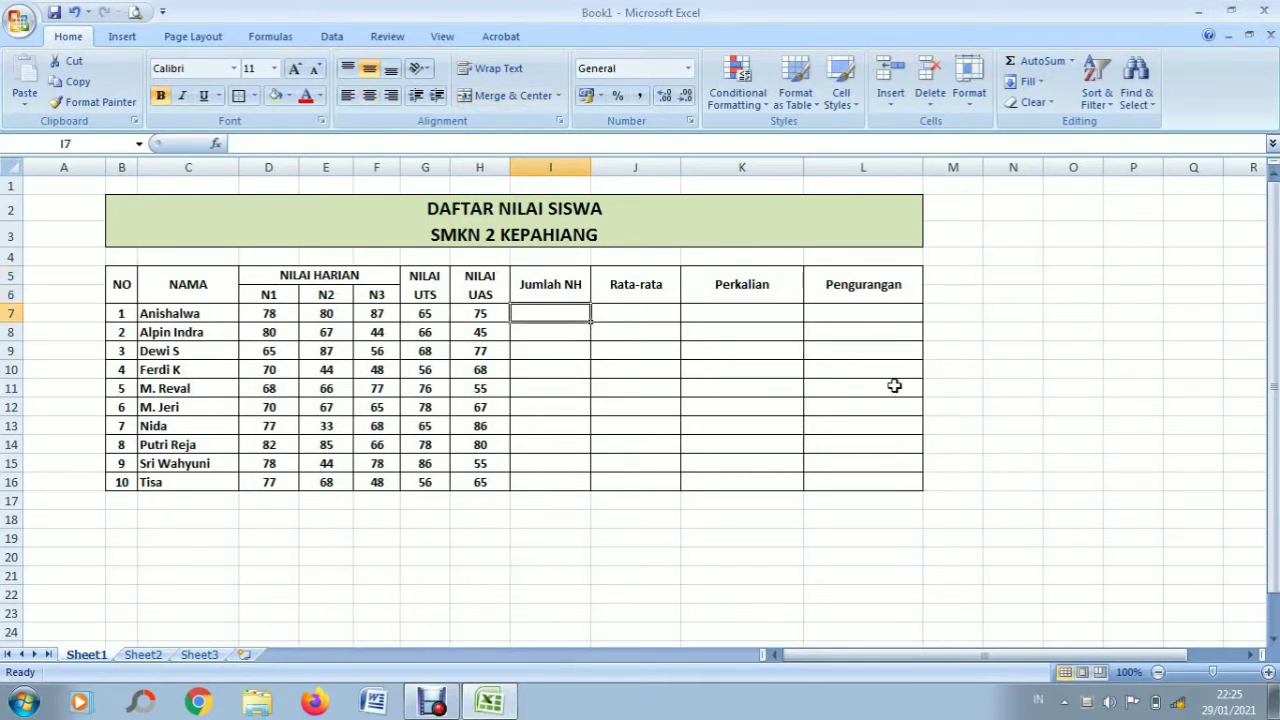
{"action": "double_click", "coordinate": [547, 313]}
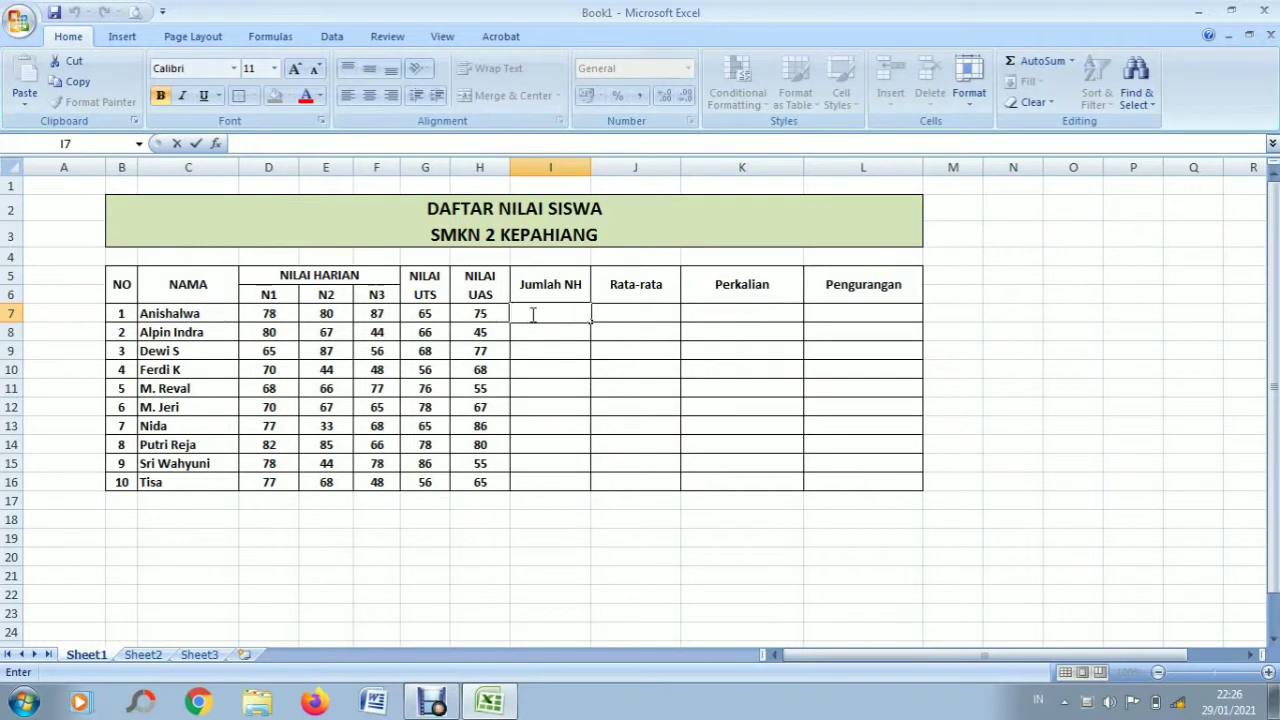
{"action": "type", "text": "="}
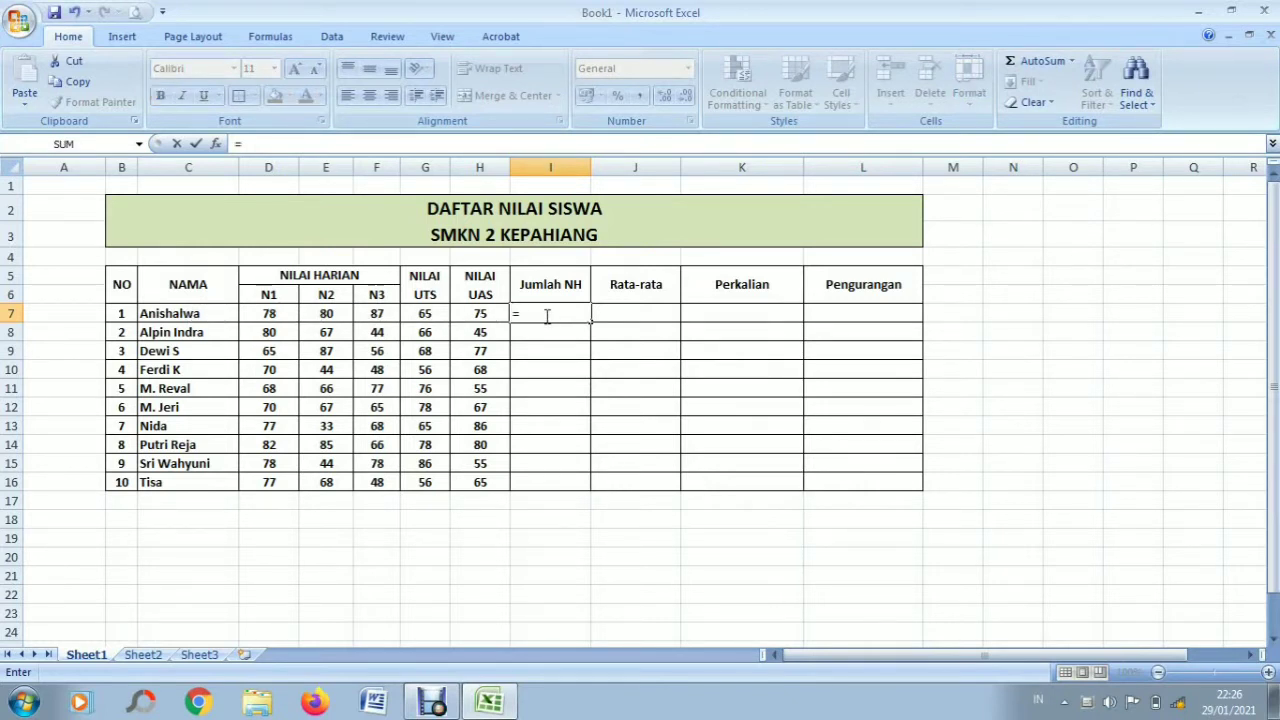
{"action": "type", "text": "sum("}
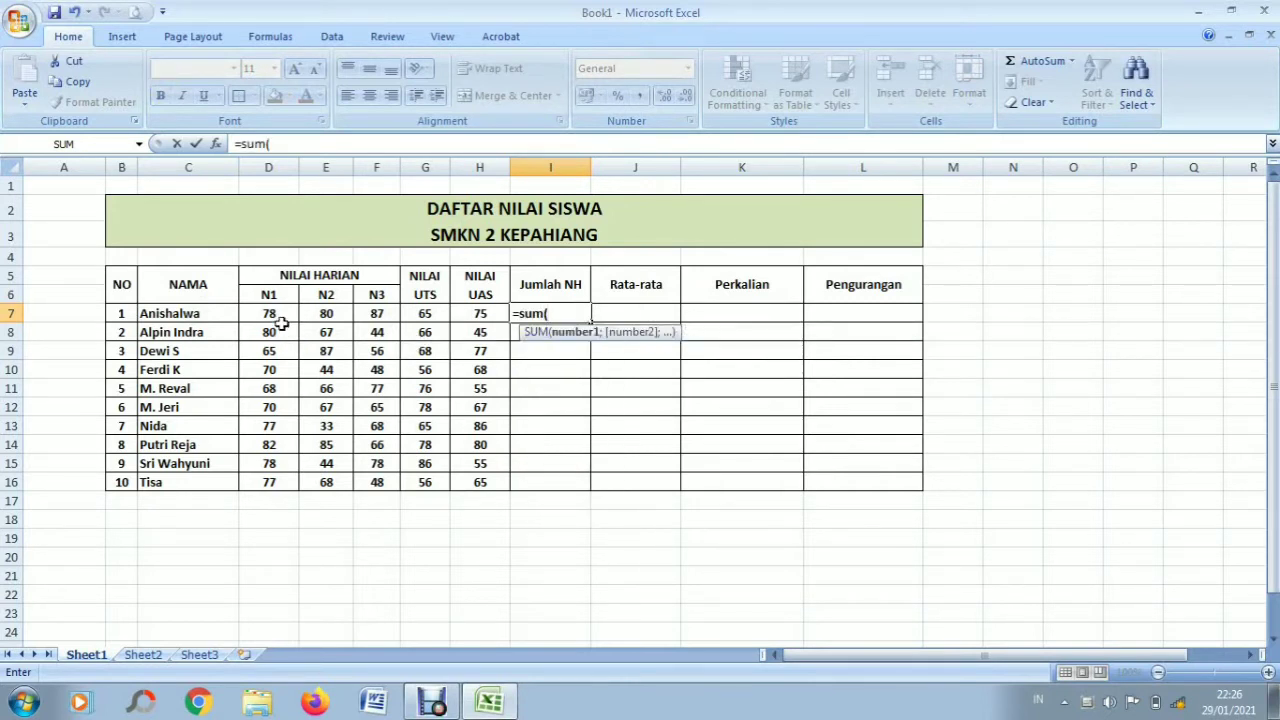
{"action": "left_click_drag", "start_coordinate": [278, 315], "coordinate": [392, 315]}
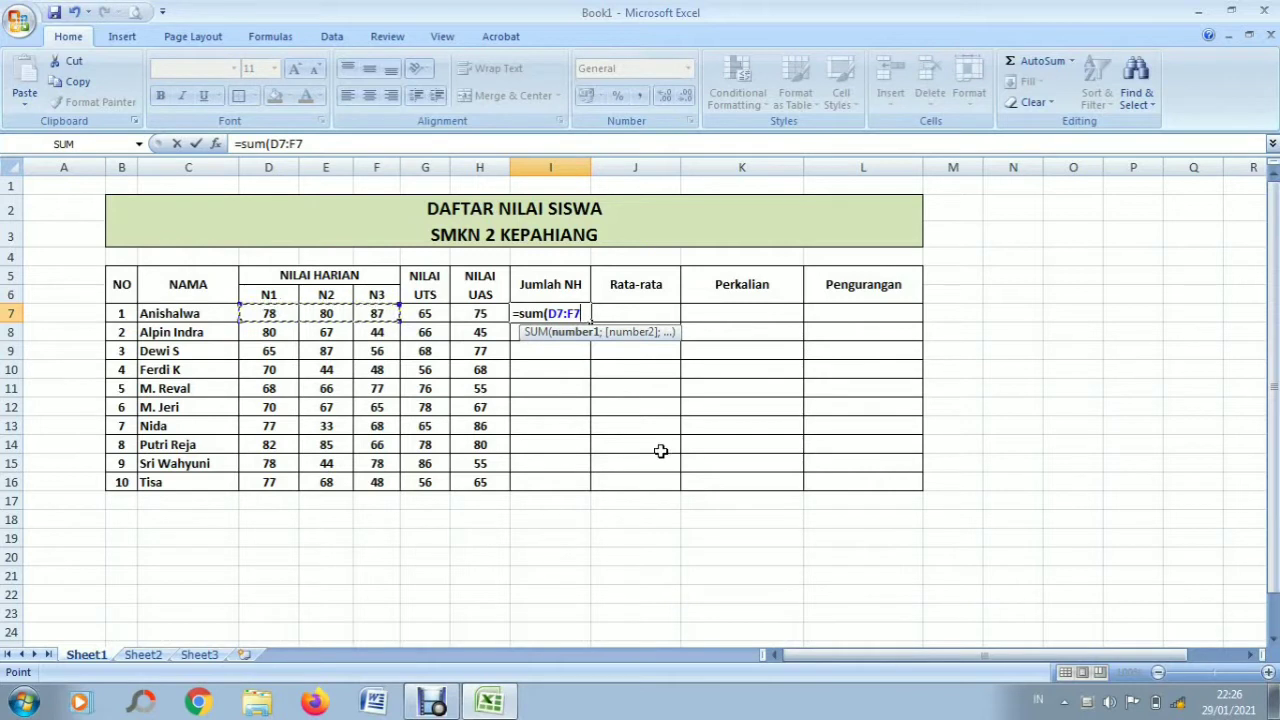
{"action": "type", "text": ")"}
{"action": "key", "text": "Return"}
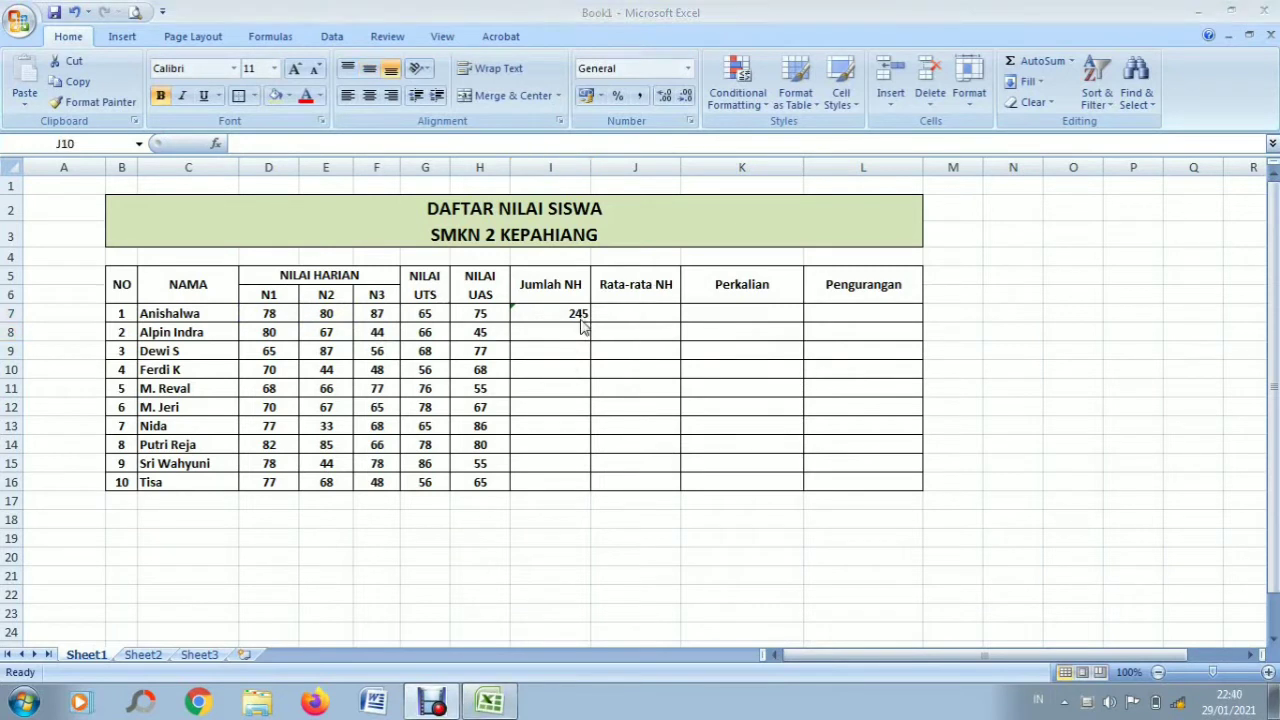
- Total the second student's daily scores by entering =SUM(D8:F8) in I8
{"action": "left_click", "coordinate": [581, 312]}
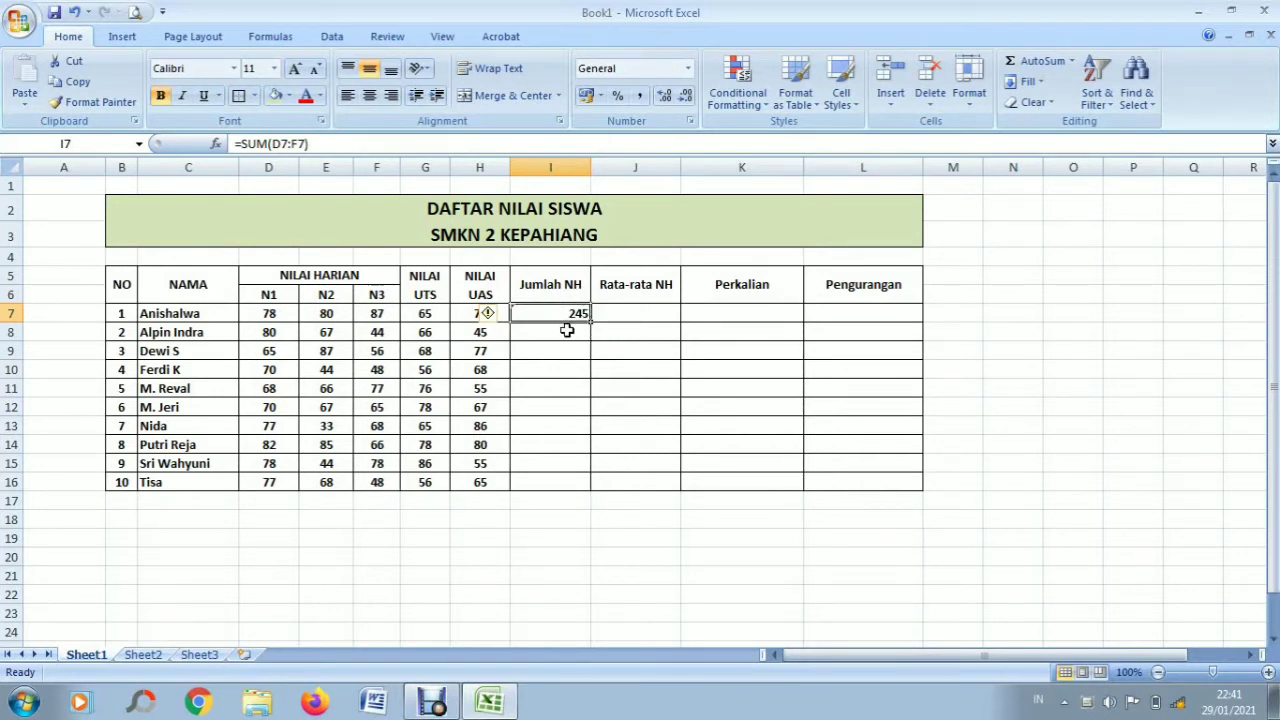
{"action": "left_click", "coordinate": [567, 330]}
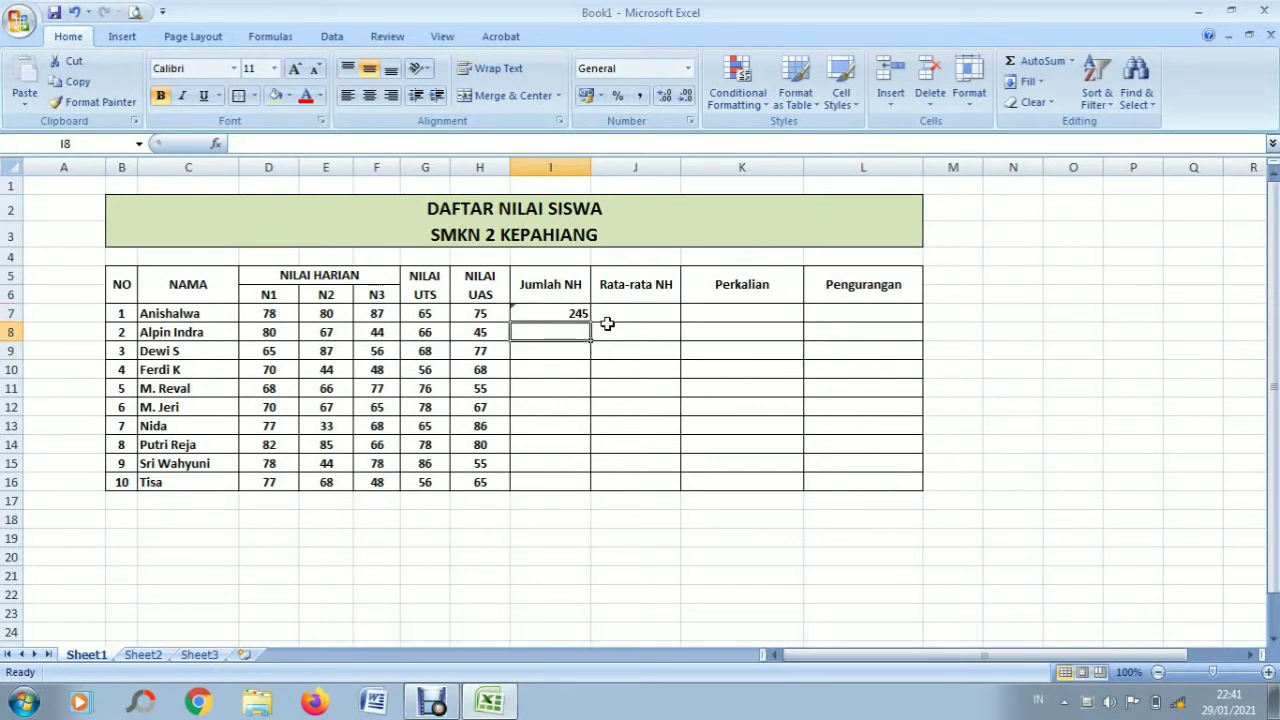
{"action": "type", "text": "=SUM"}
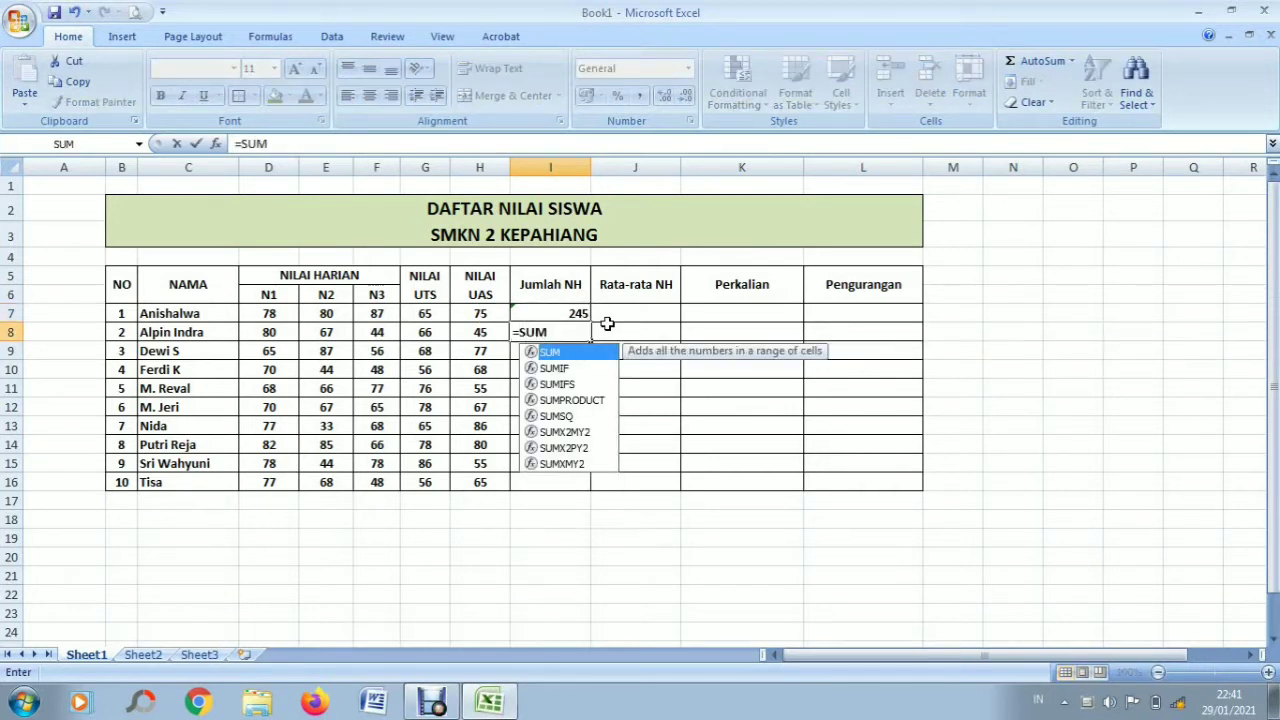
{"action": "type", "text": "("}
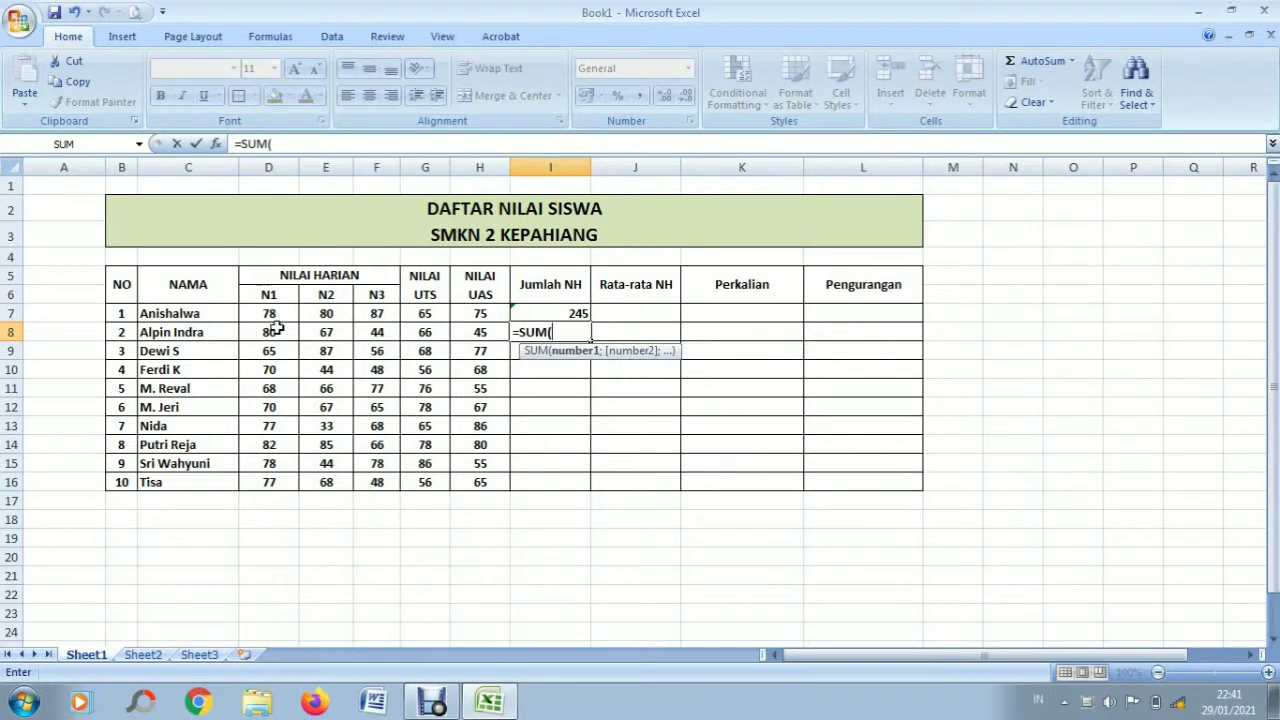
{"action": "left_click_drag", "start_coordinate": [274, 331], "coordinate": [372, 337]}
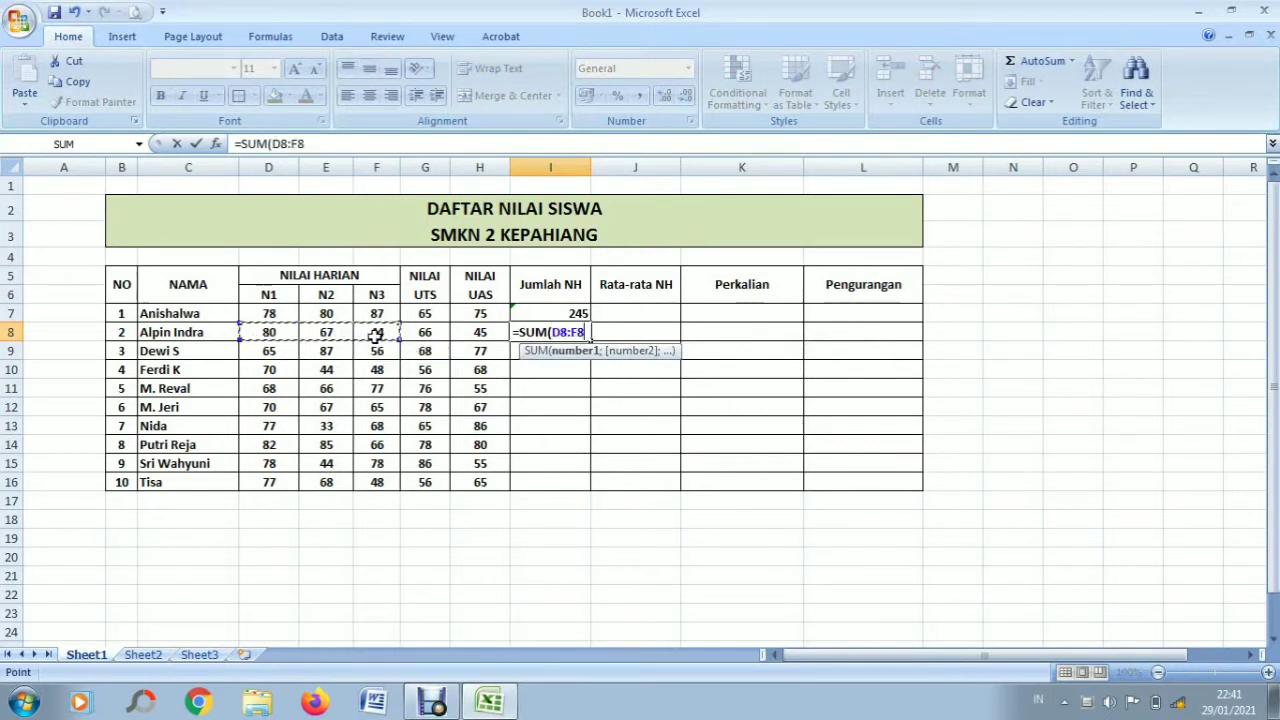
{"action": "type", "text": ")"}
{"action": "key", "text": "Return"}
- Fill the Jumlah NH formula from I7 down to I16 and center the values in I7:I15 horizontally
{"action": "left_click", "coordinate": [588, 316]}
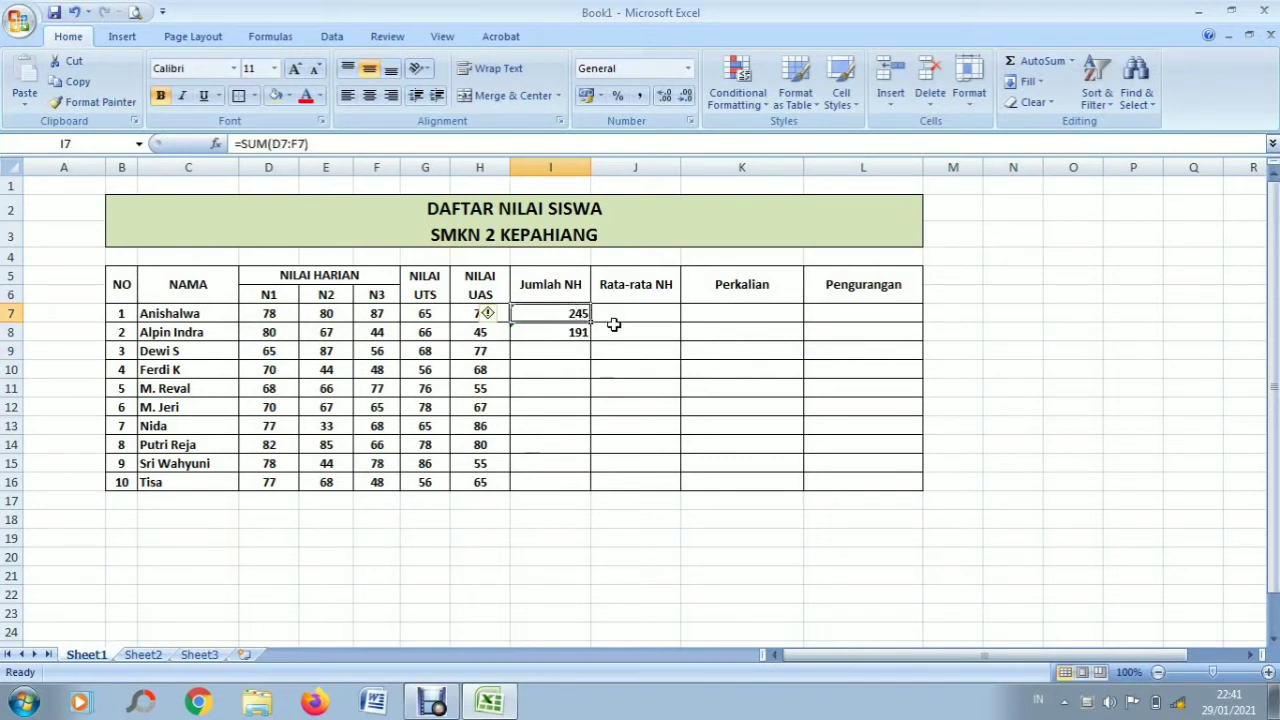
{"action": "left_click_drag", "start_coordinate": [592, 320], "coordinate": [598, 489]}
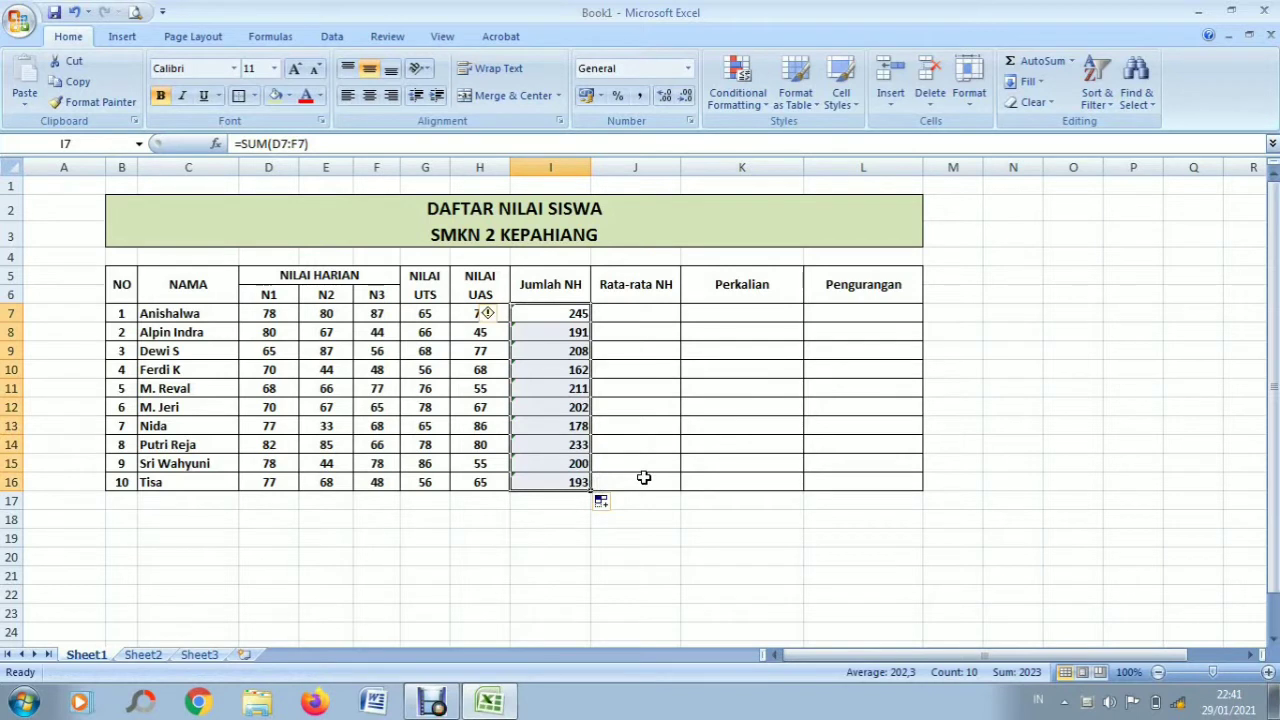
{"action": "left_click", "coordinate": [611, 425]}
{"action": "left_click_drag", "start_coordinate": [562, 310], "coordinate": [575, 463]}
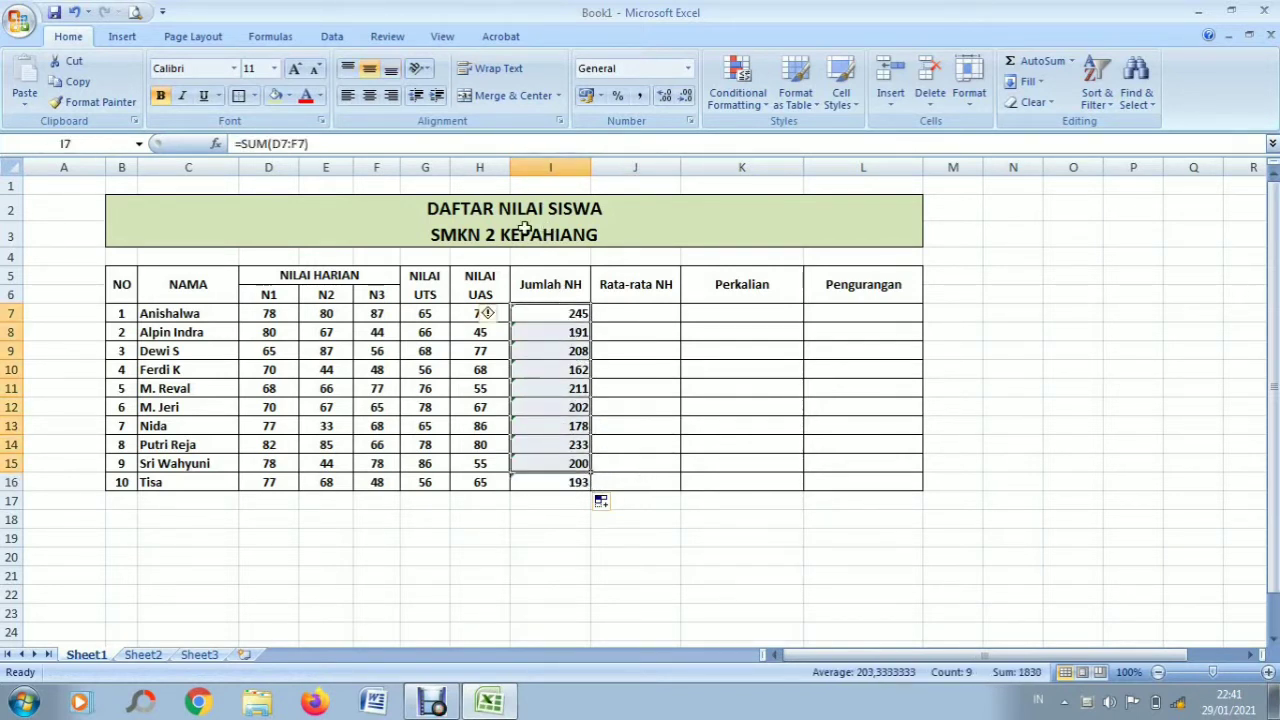
{"action": "left_click", "coordinate": [369, 95]}
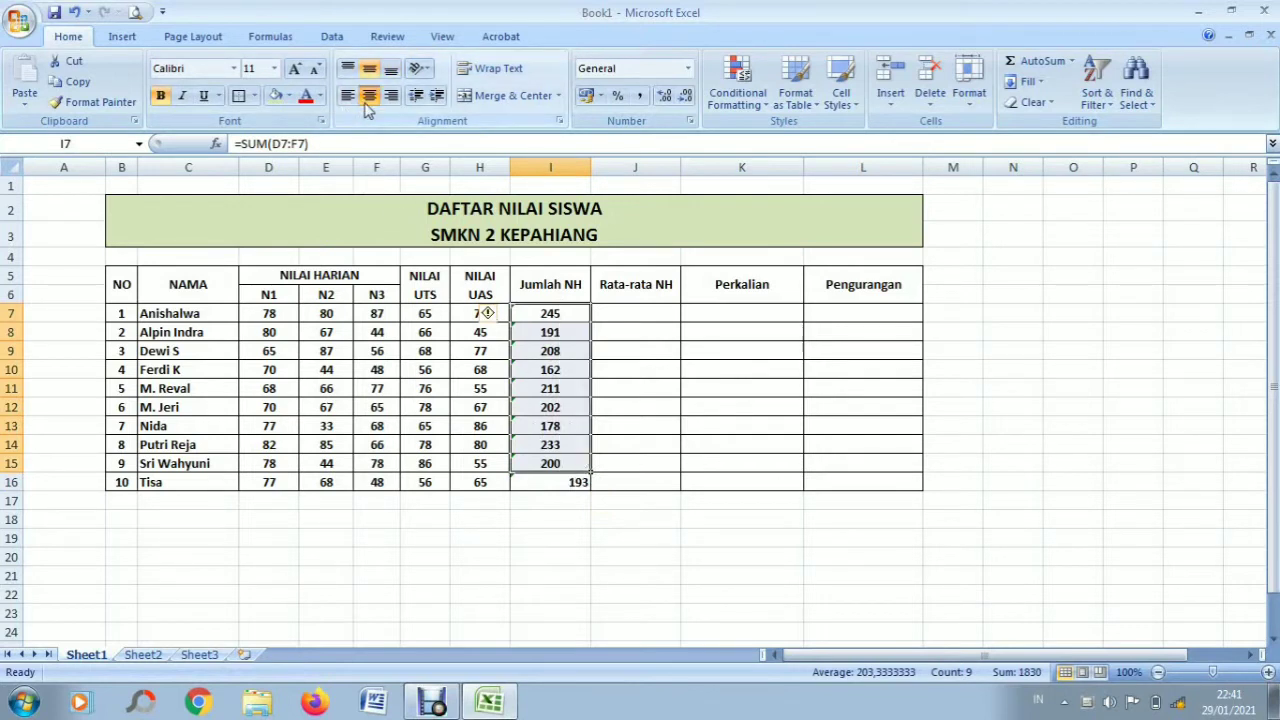
- Center the last student's Jumlah NH total in I16 horizontally
{"action": "left_click", "coordinate": [567, 479]}
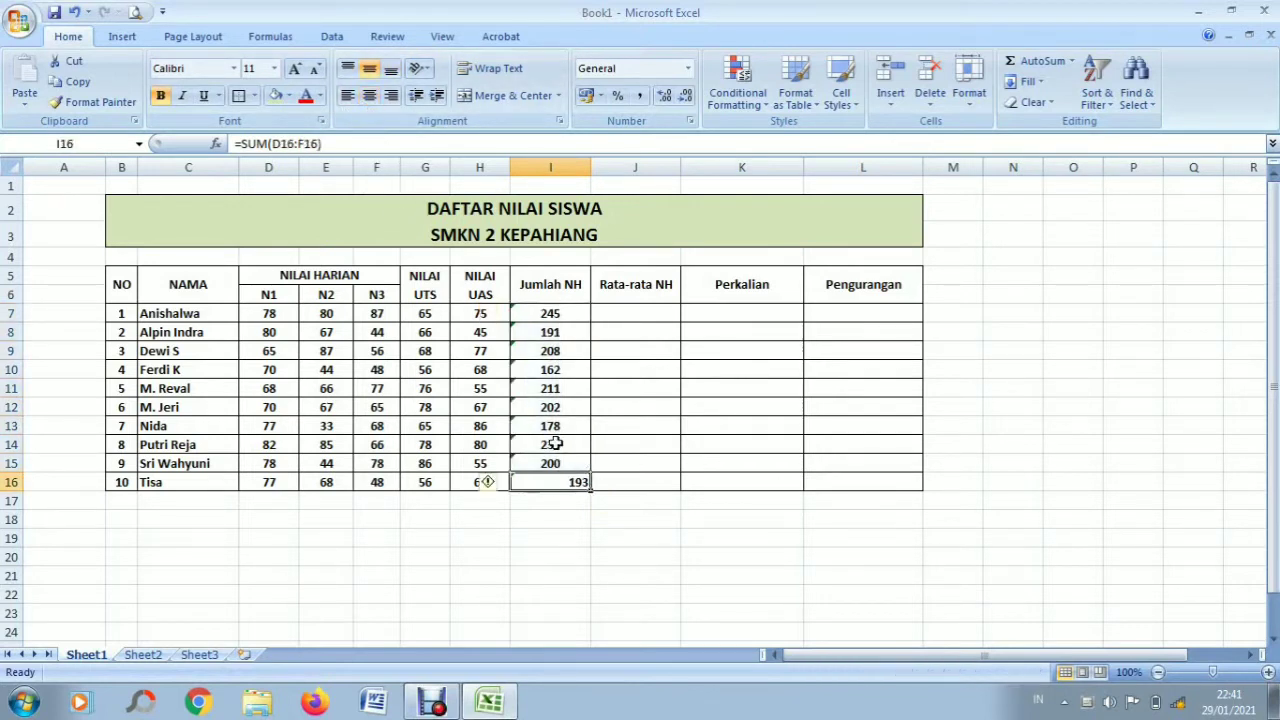
{"action": "left_click", "coordinate": [371, 96]}
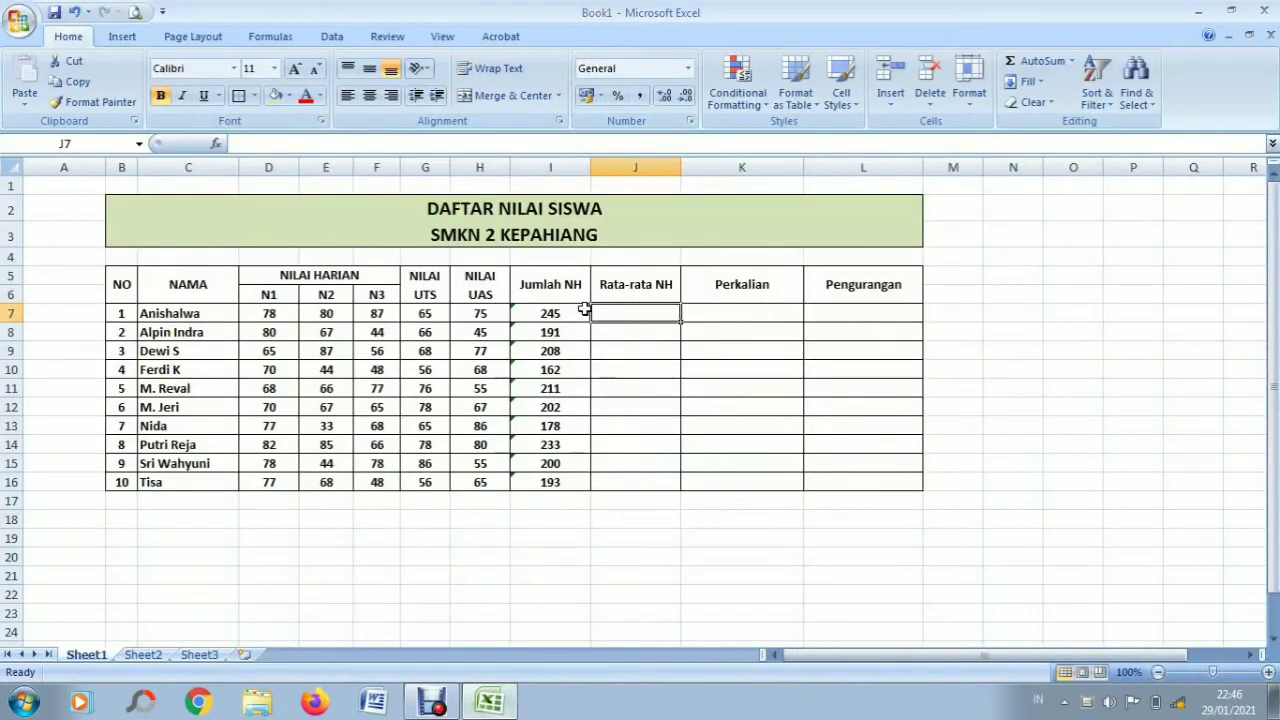
{"action": "left_click_drag", "start_coordinate": [541, 280], "coordinate": [575, 498]}
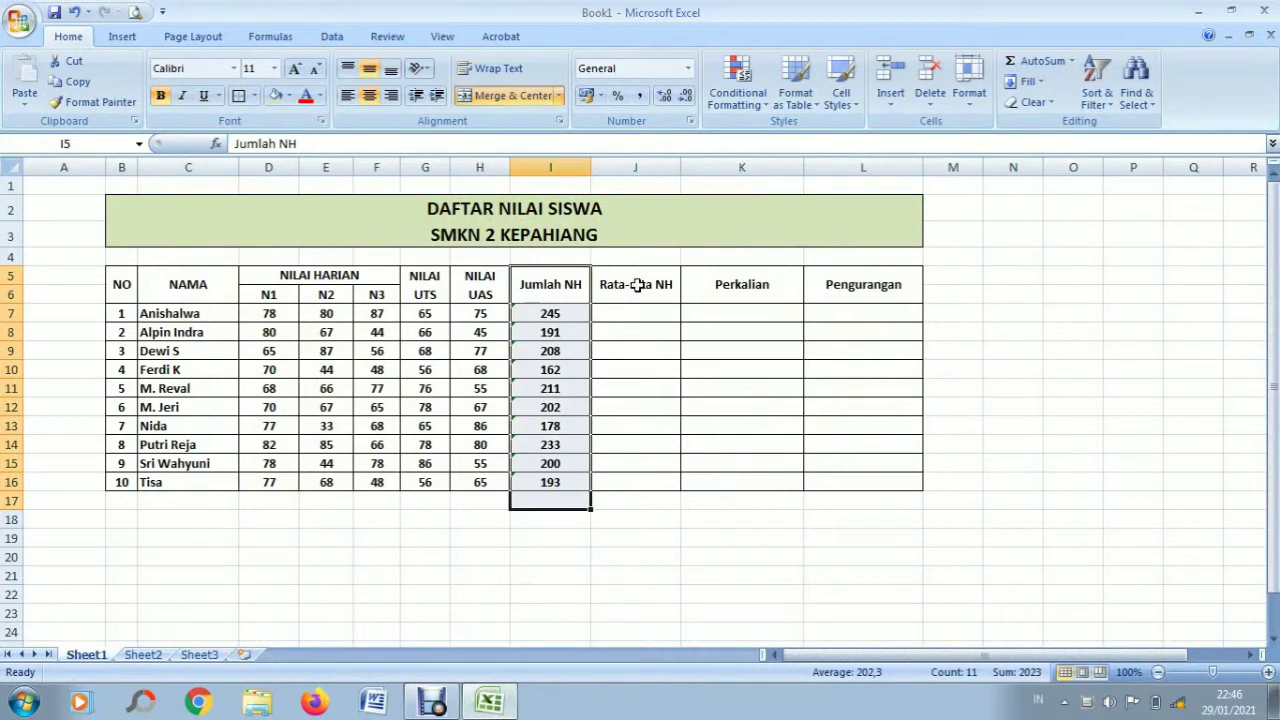
- Average the first student's three daily scores under Rata-rata NH by entering =AVERAGE(D7:F7) in J7
{"action": "left_click_drag", "start_coordinate": [651, 283], "coordinate": [623, 479]}
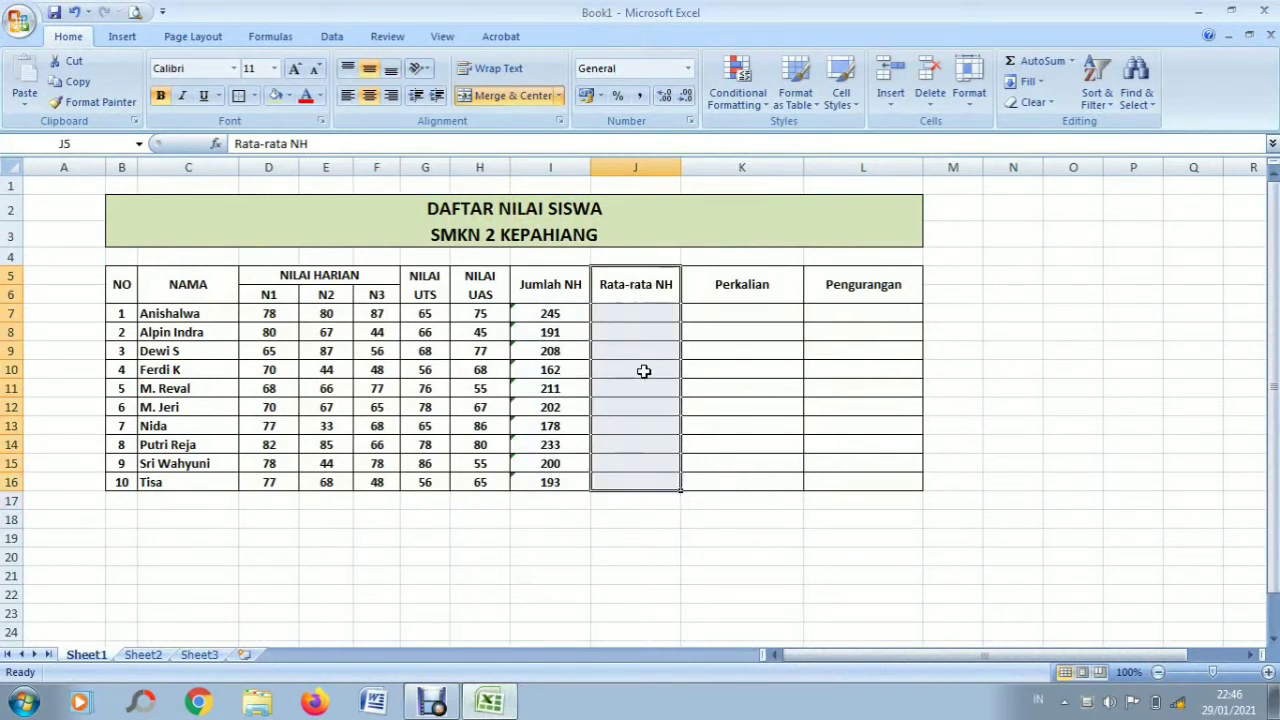
{"action": "left_click", "coordinate": [641, 315]}
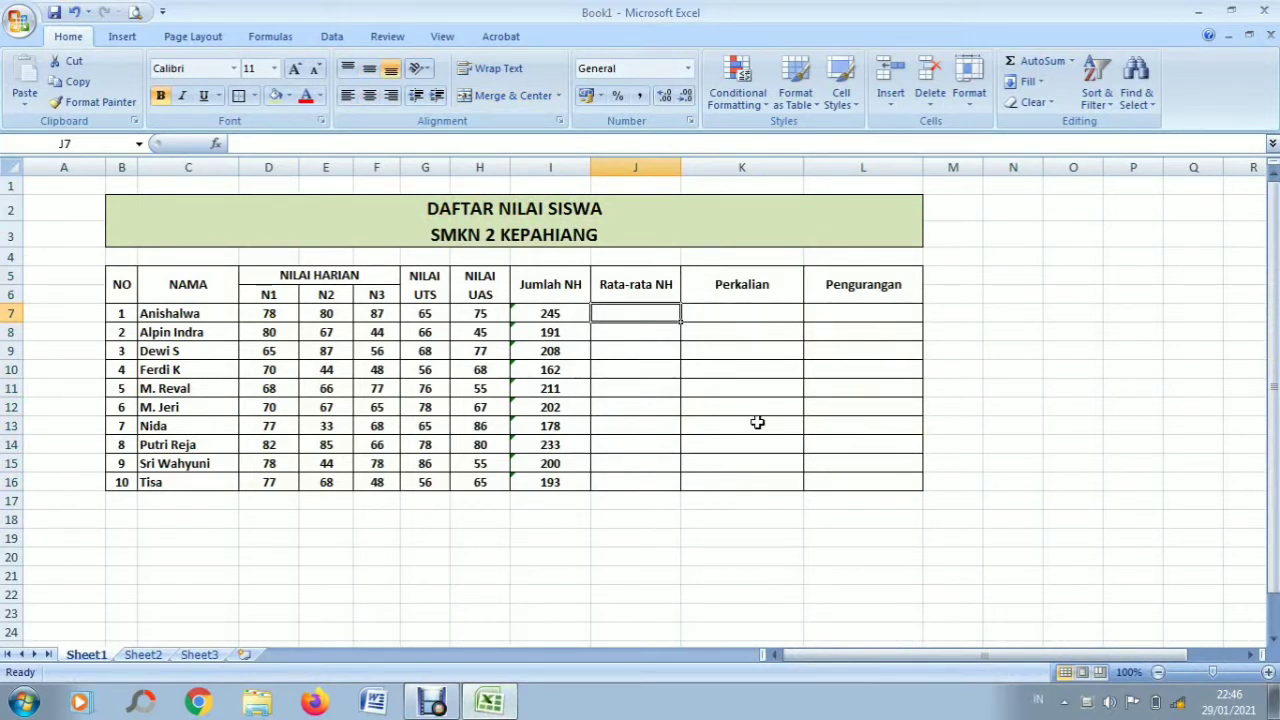
{"action": "left_click_drag", "start_coordinate": [188, 316], "coordinate": [390, 318]}
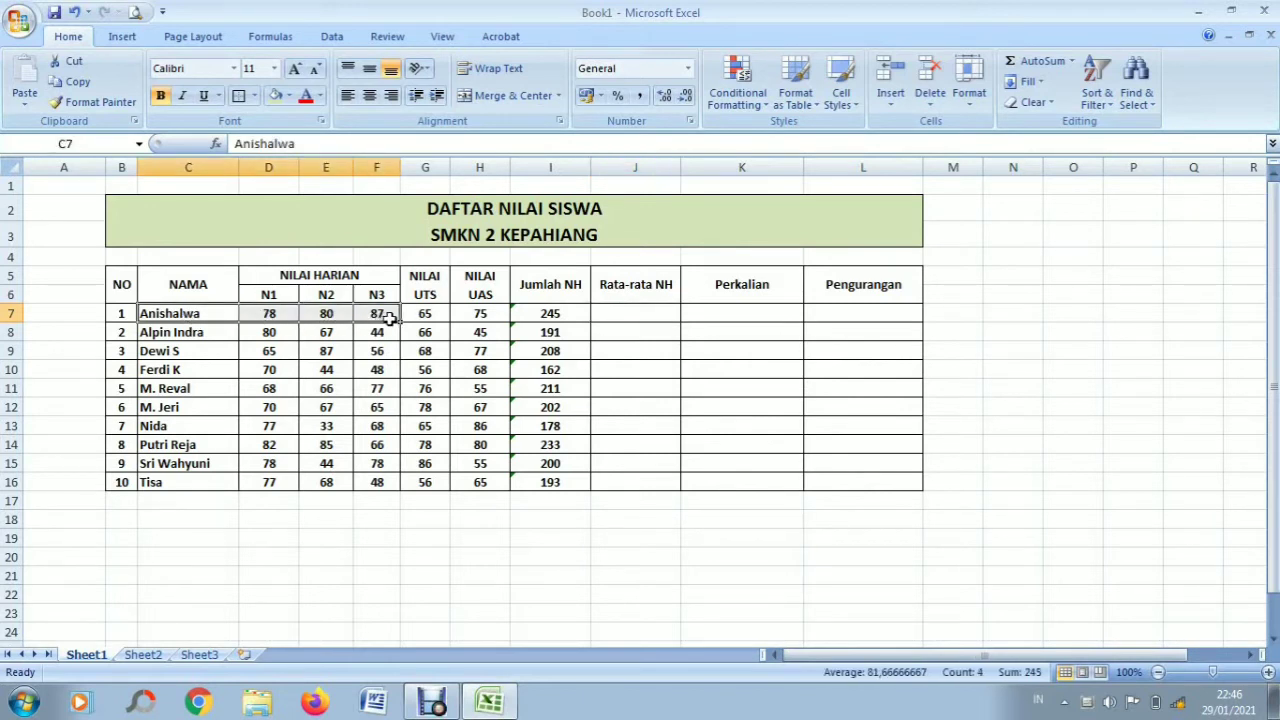
{"action": "left_click", "coordinate": [622, 314]}
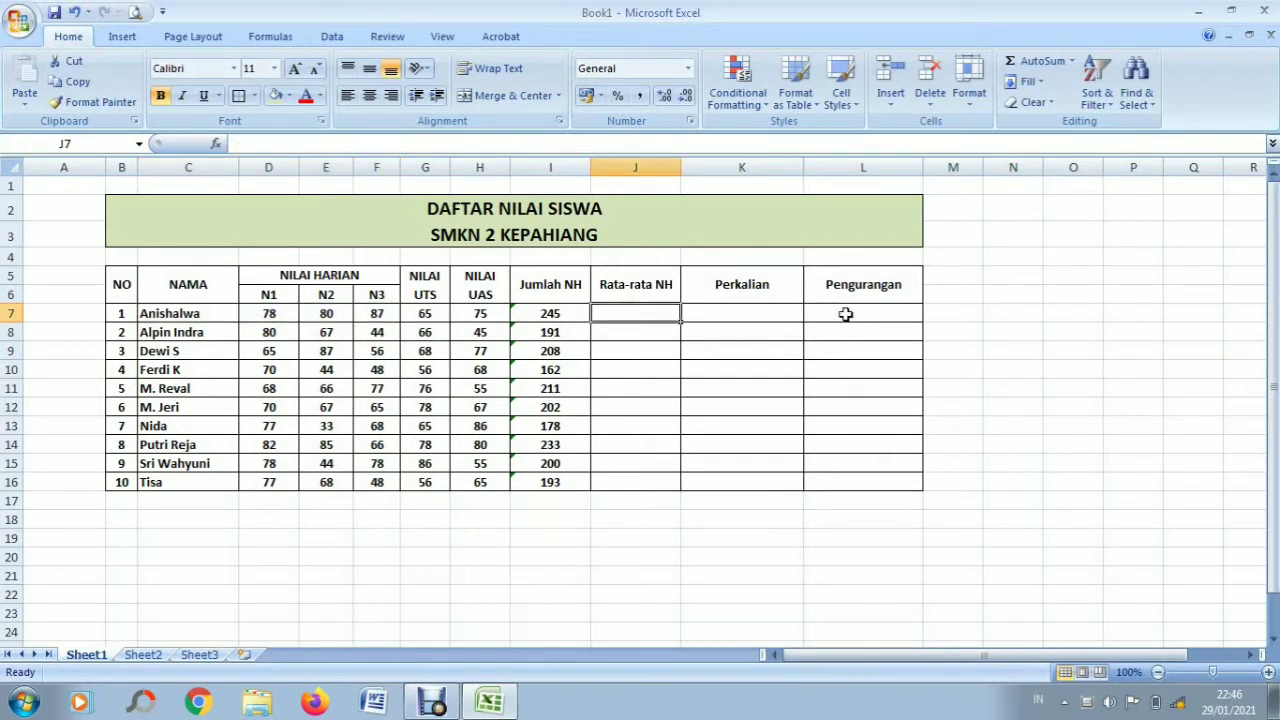
{"action": "double_click", "coordinate": [635, 314]}
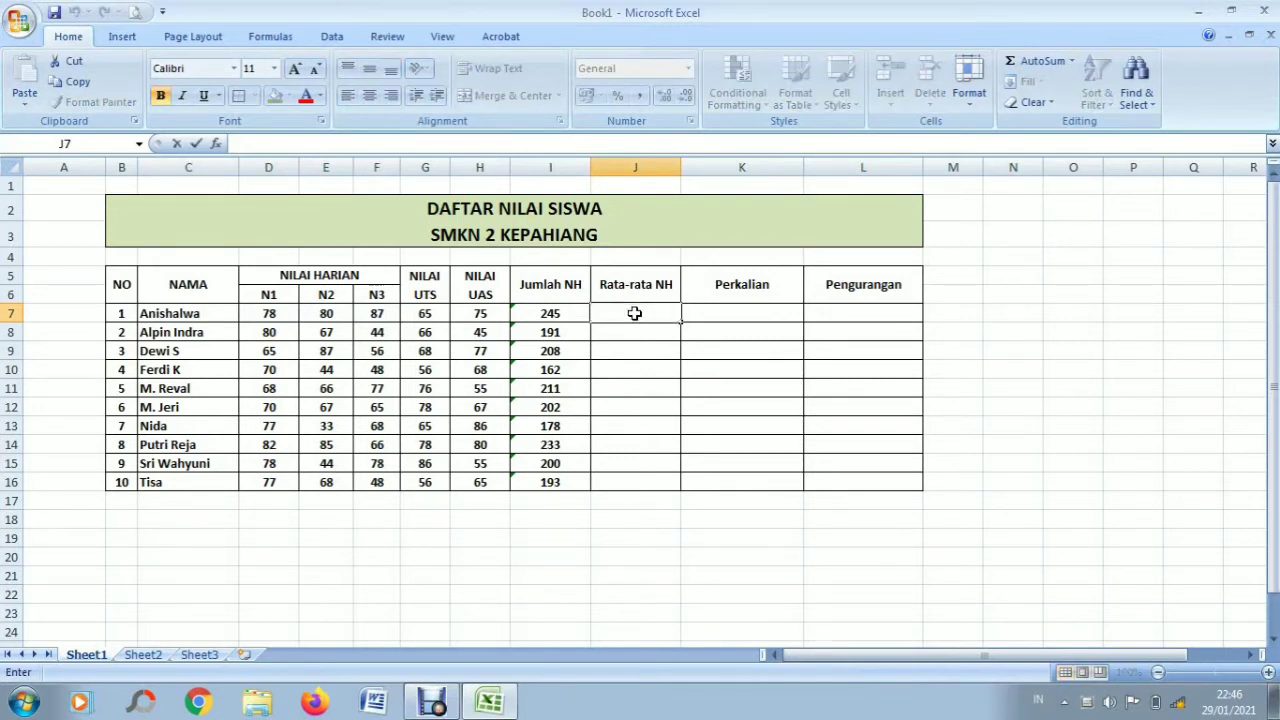
{"action": "type", "text": "=AVER"}
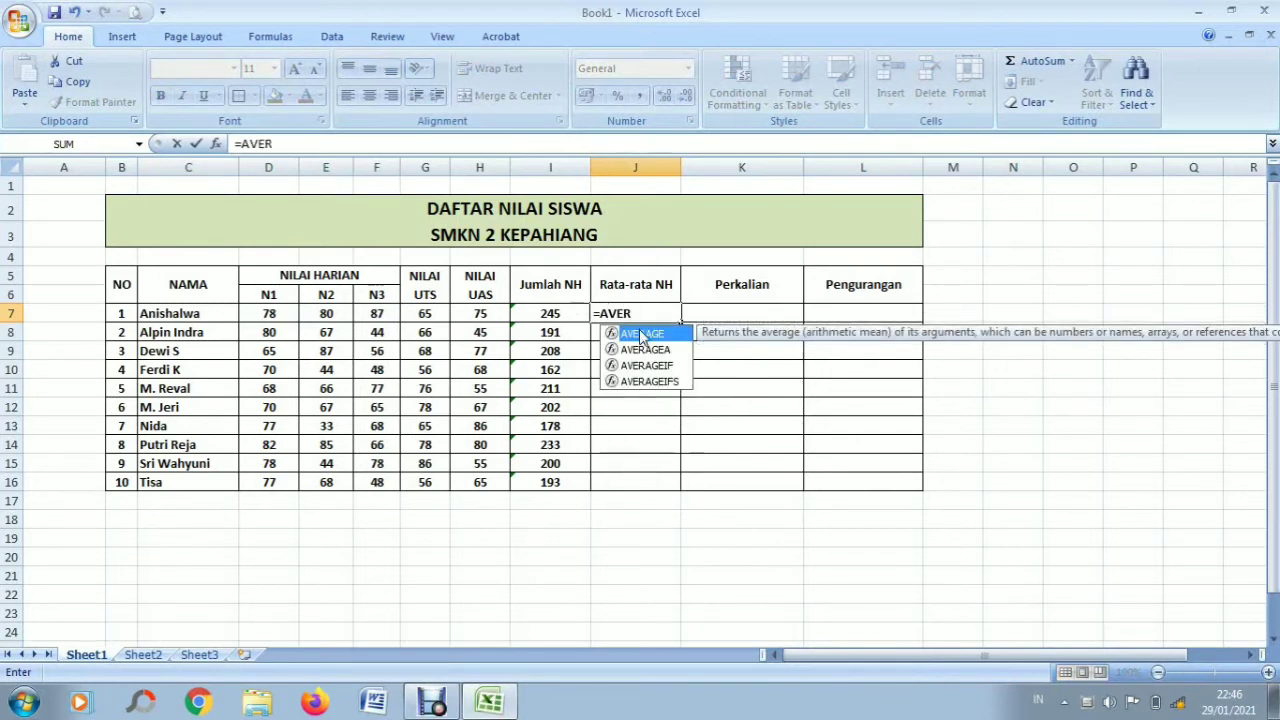
{"action": "double_click", "coordinate": [639, 332]}
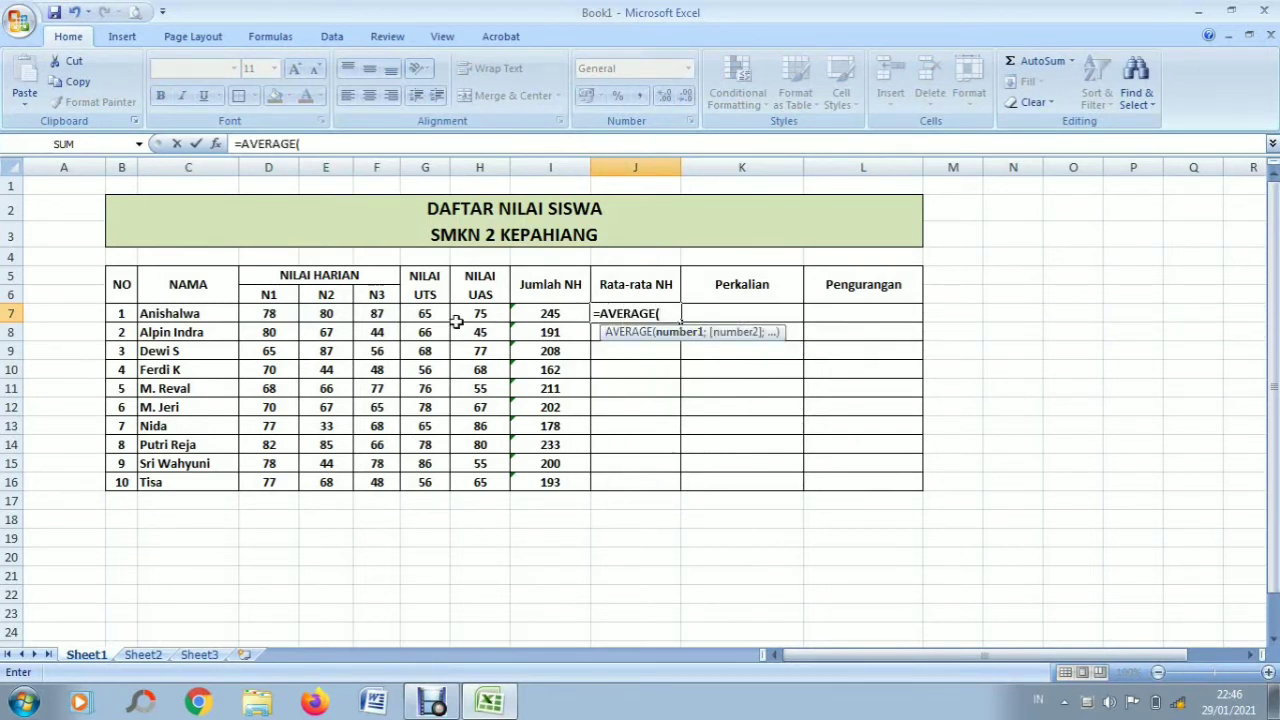
{"action": "left_click_drag", "start_coordinate": [272, 314], "coordinate": [376, 314]}
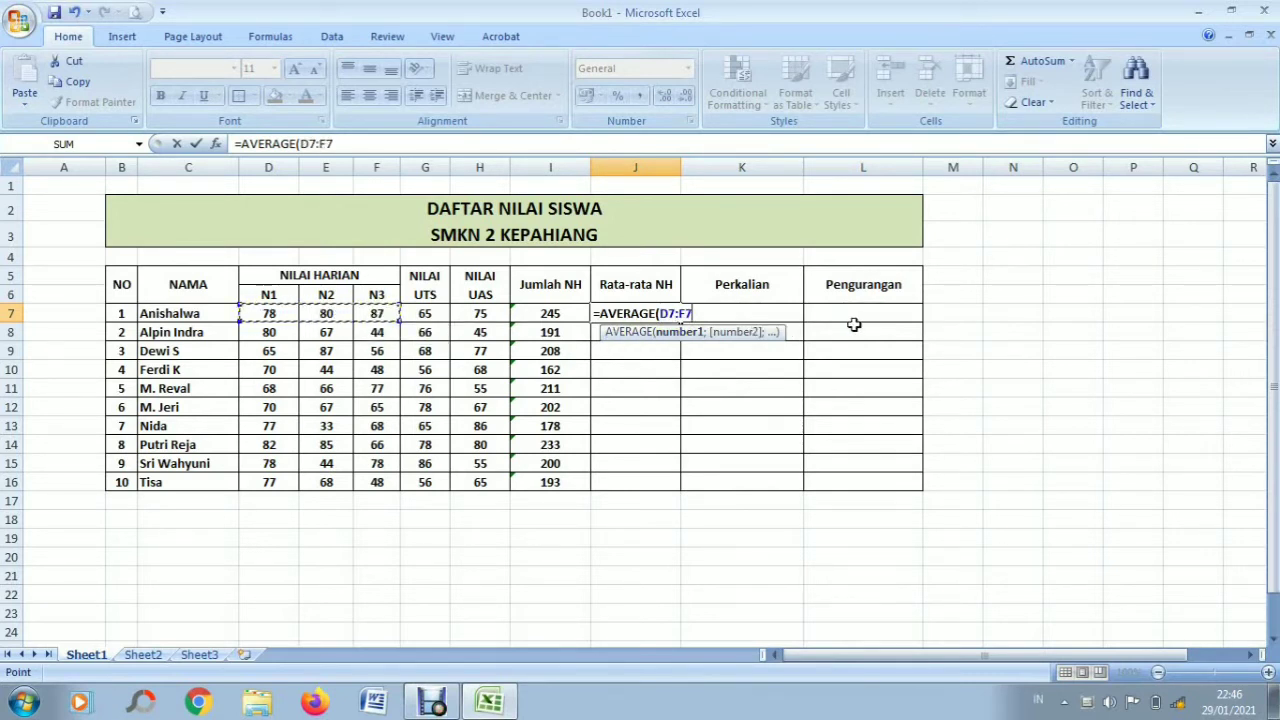
{"action": "type", "text": ")"}
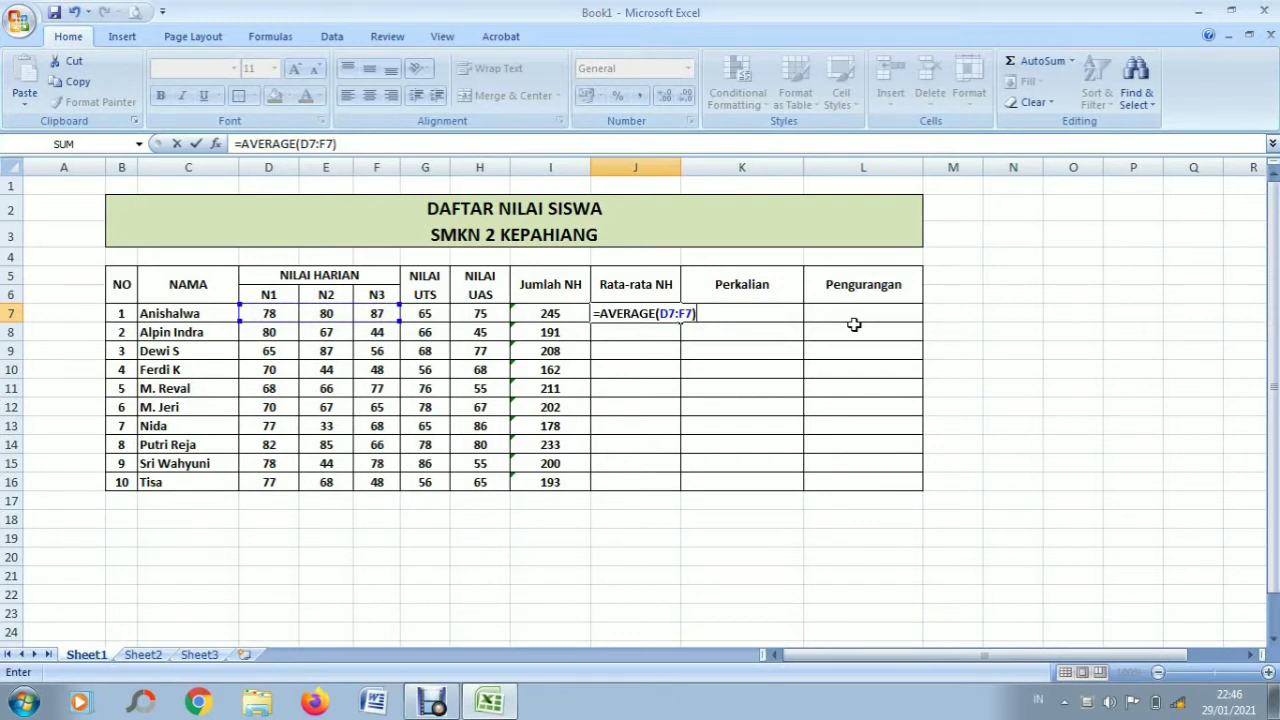
{"action": "key", "text": "Return"}
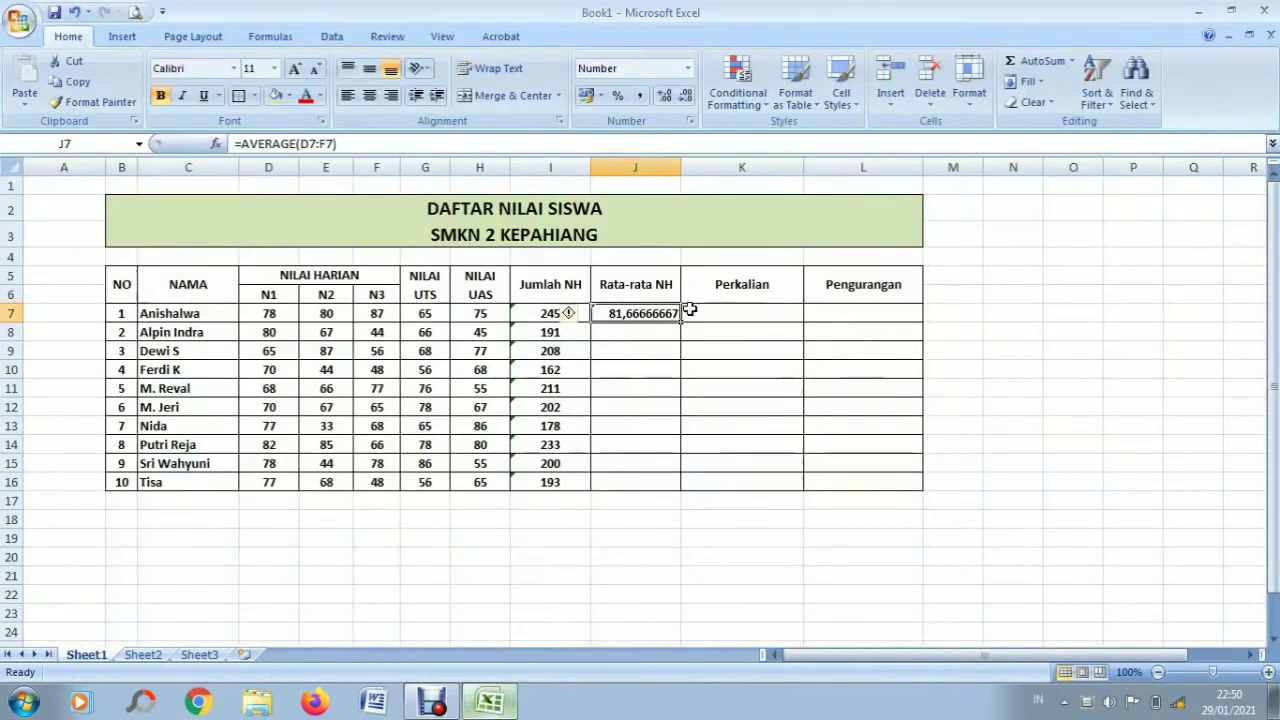
- Reduce the decimals shown for the Rata-rata NH average in J7 to one decimal place
{"action": "left_click", "coordinate": [621, 345]}
{"action": "left_click", "coordinate": [611, 315]}
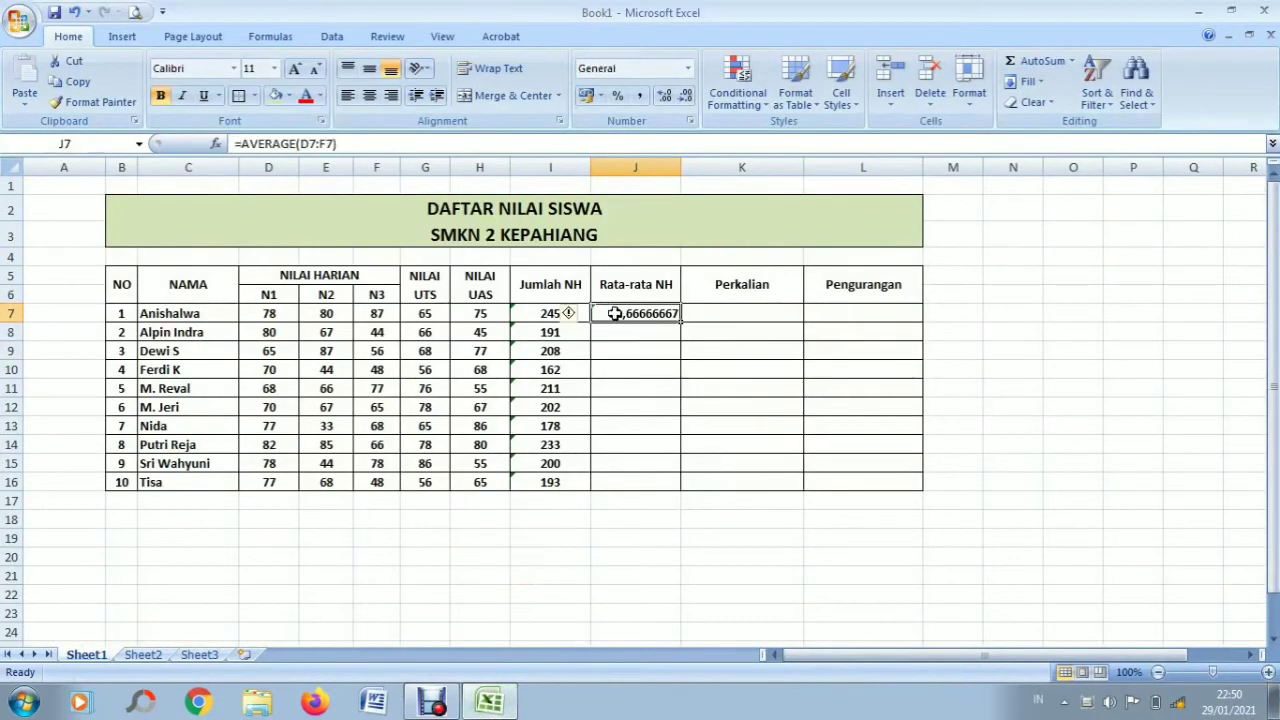
{"action": "left_click_drag", "start_coordinate": [625, 318], "coordinate": [638, 314]}
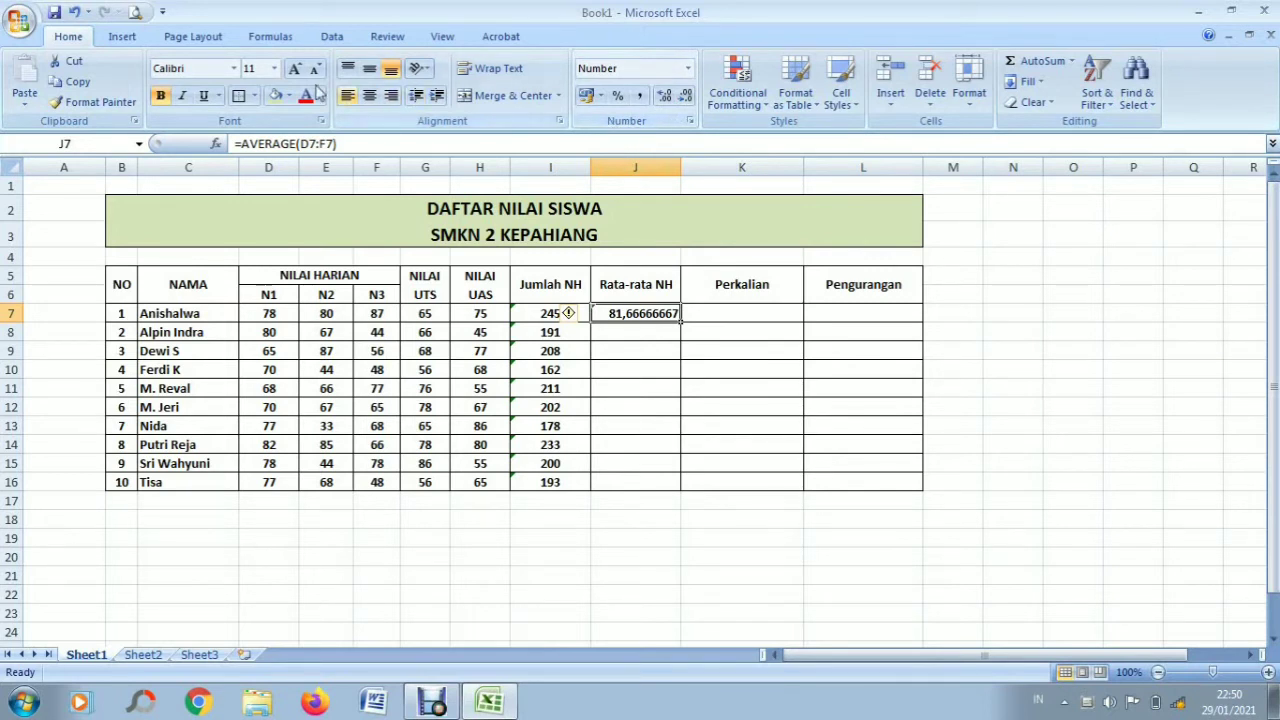
{"action": "left_click", "coordinate": [686, 100]}
{"action": "left_click", "coordinate": [686, 100]}
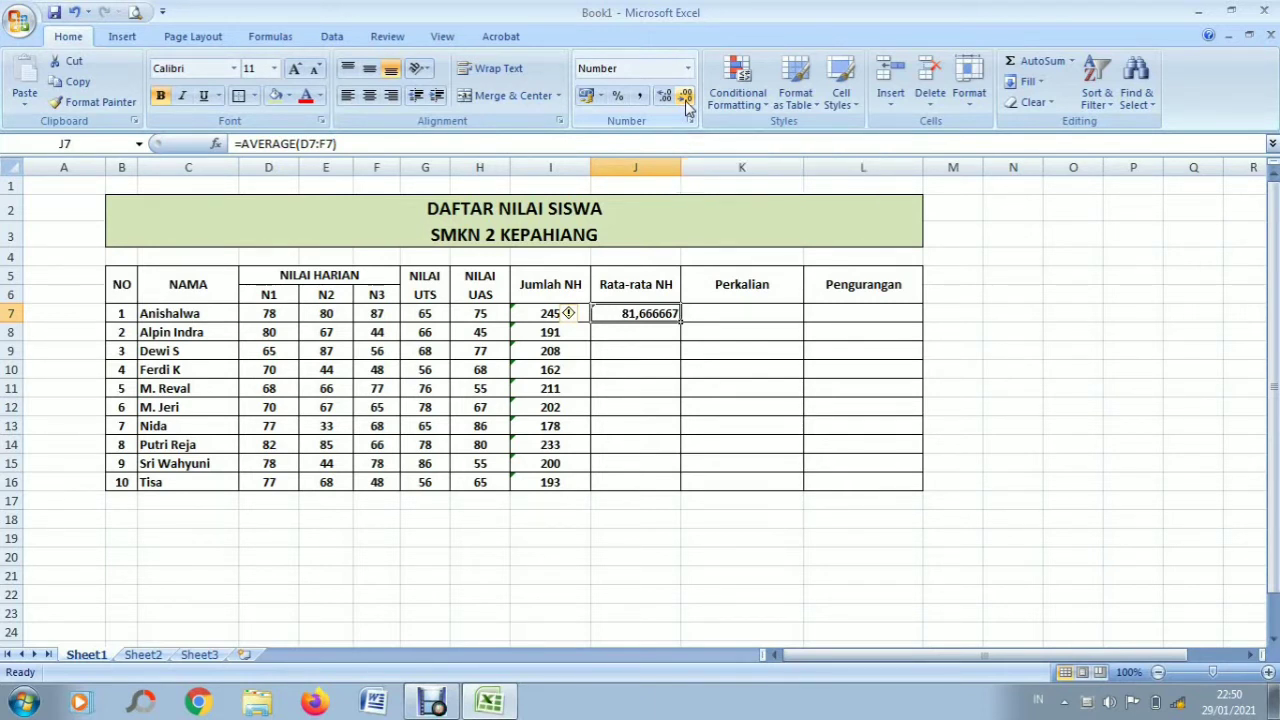
{"action": "left_click", "coordinate": [686, 100]}
{"action": "left_click", "coordinate": [686, 100]}
{"action": "left_click", "coordinate": [686, 100]}
{"action": "left_click", "coordinate": [688, 98]}
{"action": "left_click", "coordinate": [688, 98]}
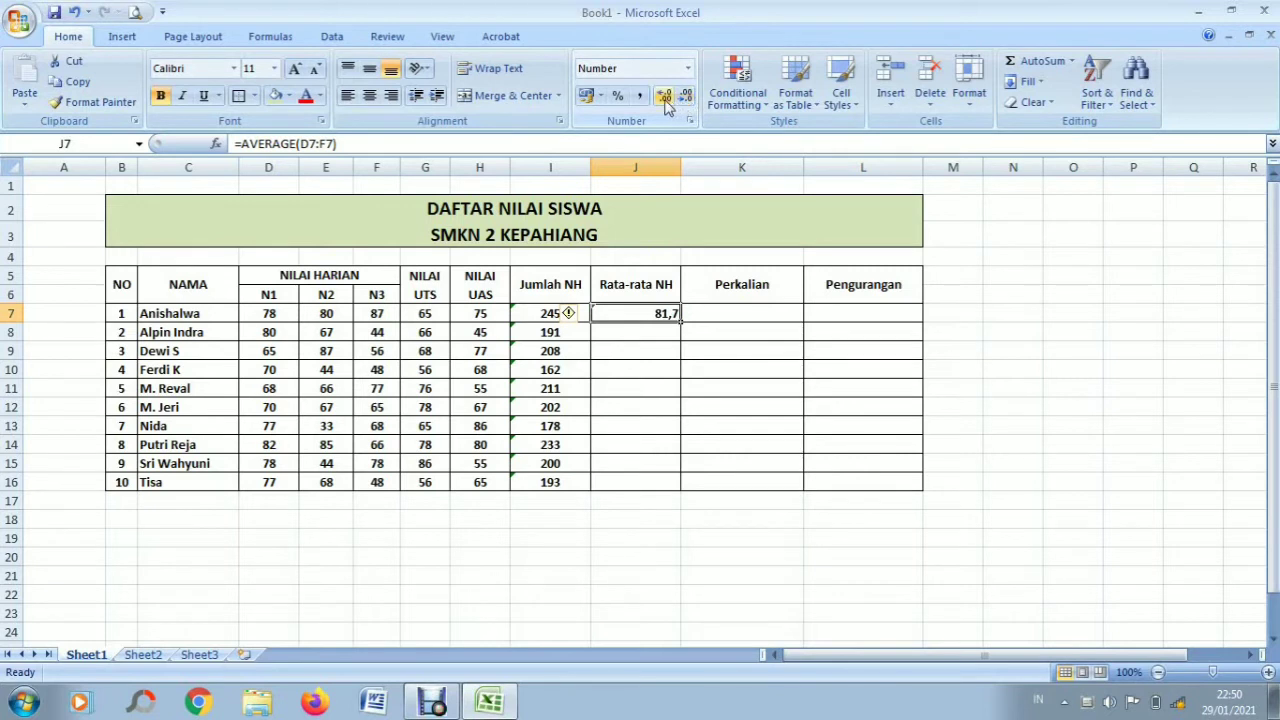
- Try the J7 average with two and one decimal places, and settle on displaying it as a whole number
{"action": "left_click", "coordinate": [672, 101]}
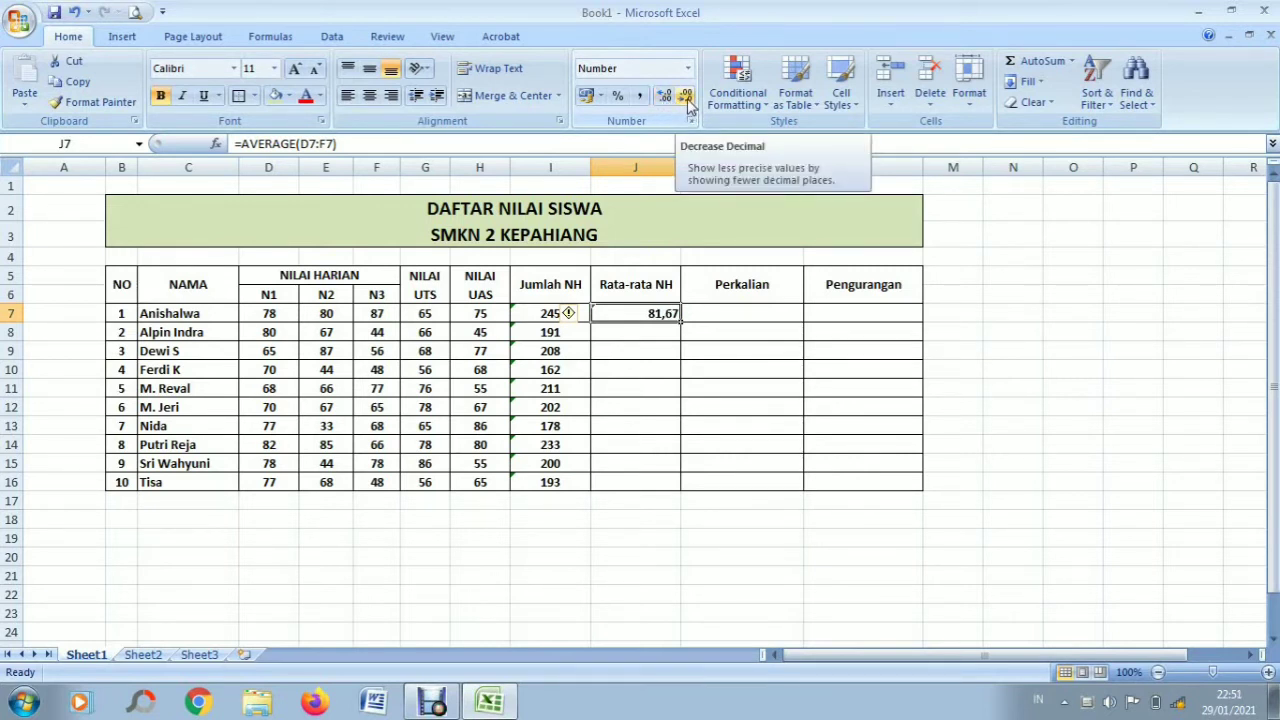
{"action": "left_click", "coordinate": [688, 104]}
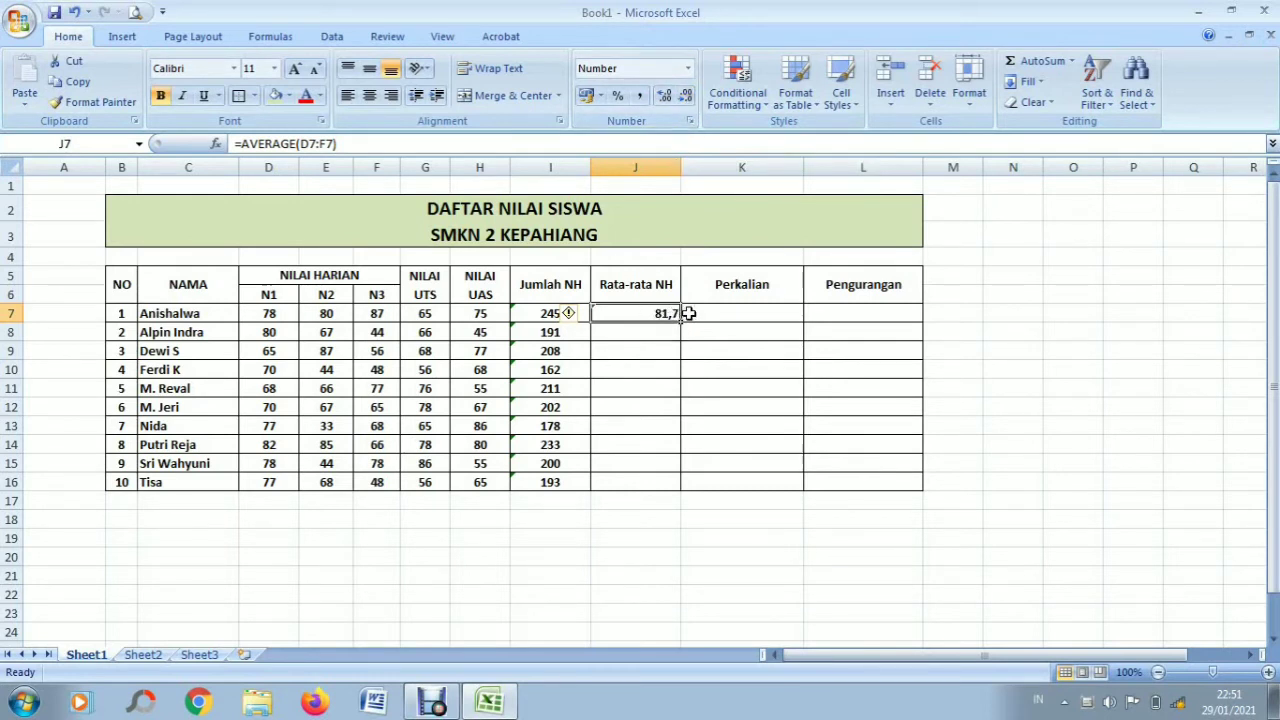
{"action": "left_click", "coordinate": [664, 96]}
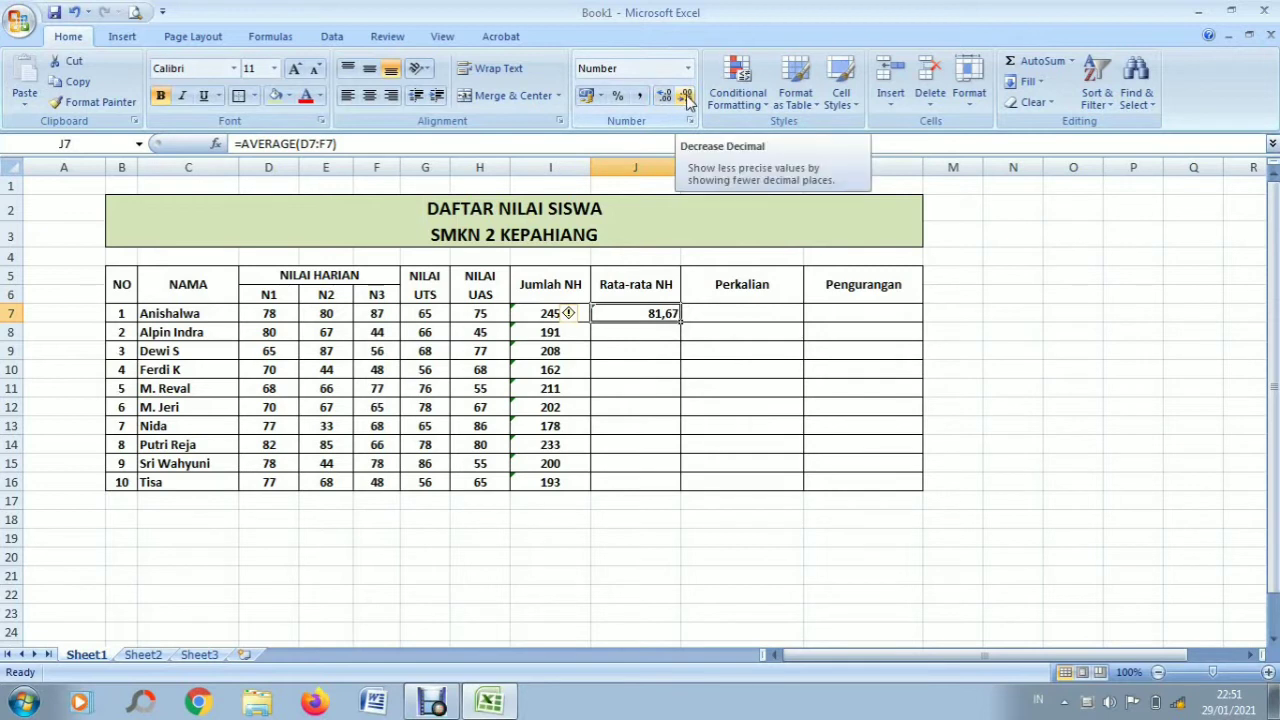
{"action": "left_click", "coordinate": [688, 101]}
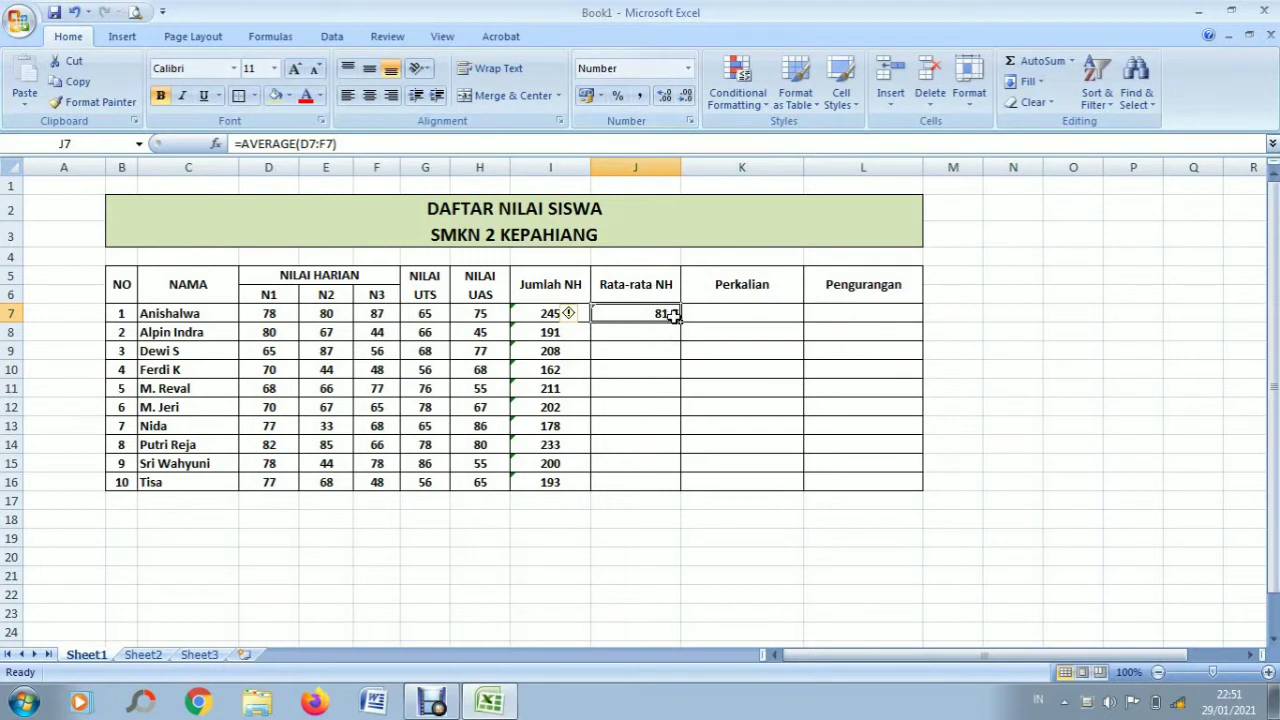
{"action": "left_click", "coordinate": [684, 96]}
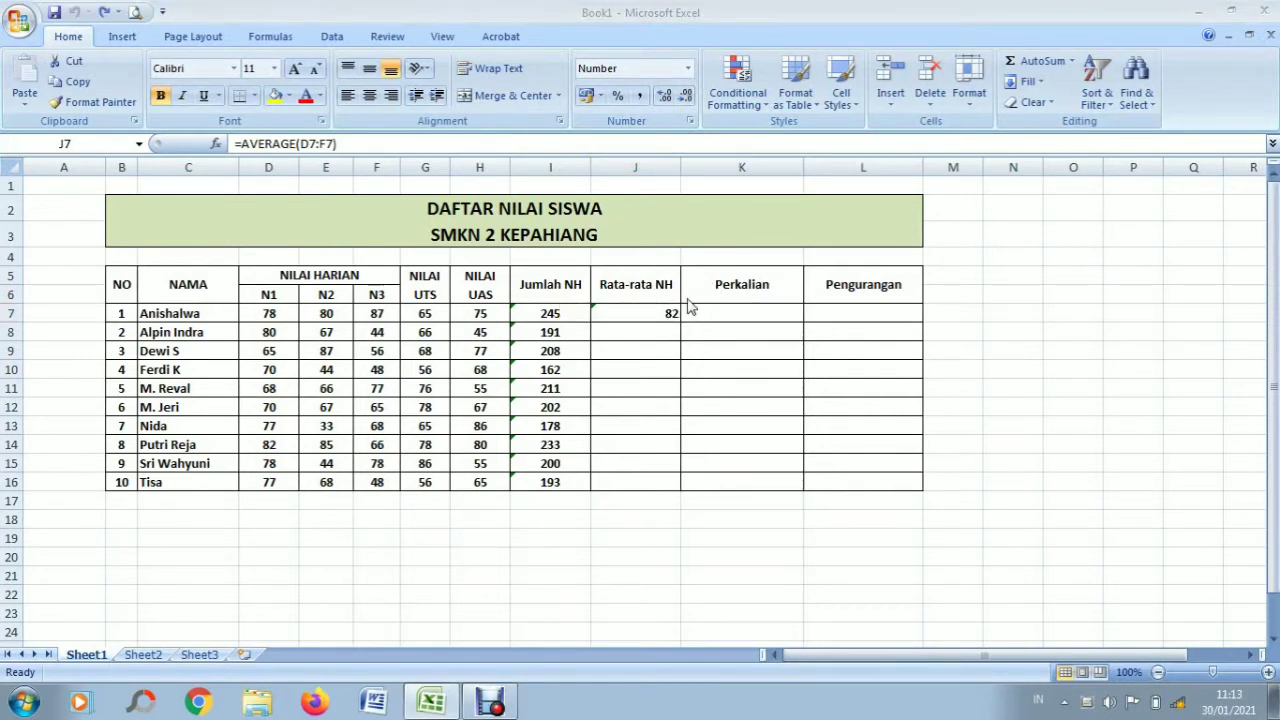
- Fill the Rata-rata NH formula from J7 down to J16 and center the averages horizontally
{"action": "left_click", "coordinate": [654, 314]}
{"action": "left_click_drag", "start_coordinate": [651, 282], "coordinate": [634, 489]}
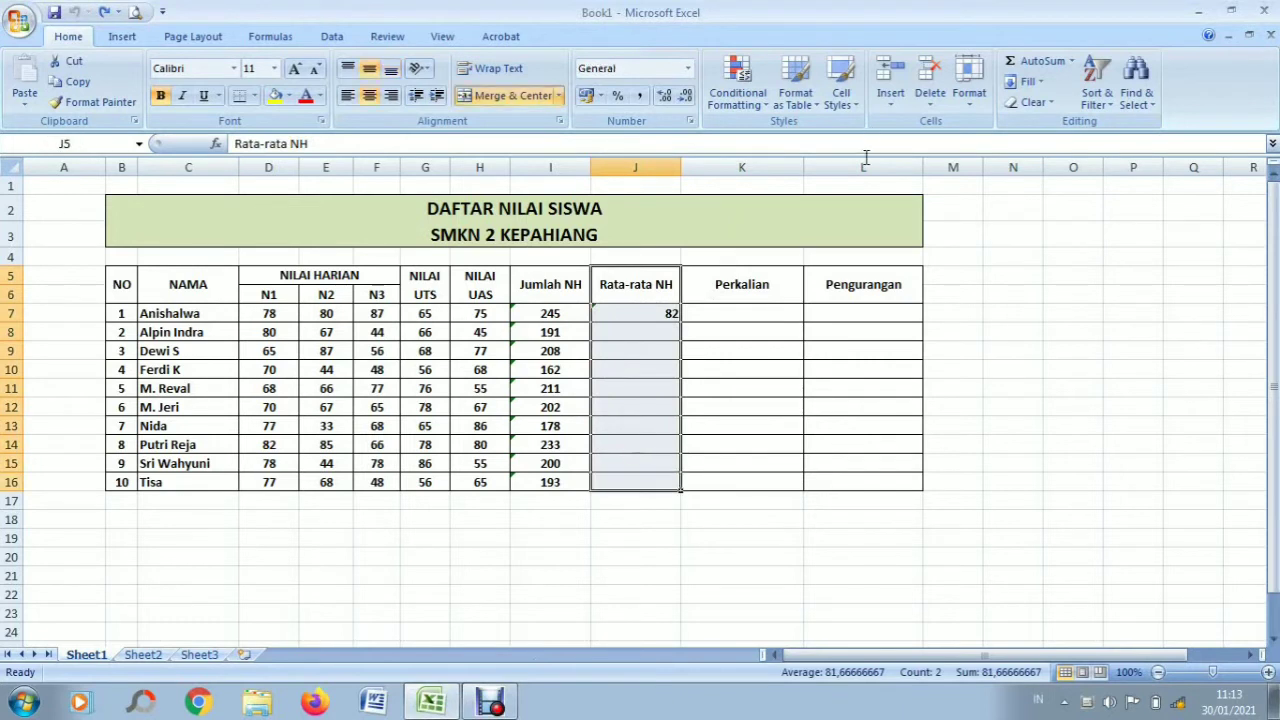
{"action": "left_click", "coordinate": [530, 293]}
{"action": "left_click", "coordinate": [625, 316]}
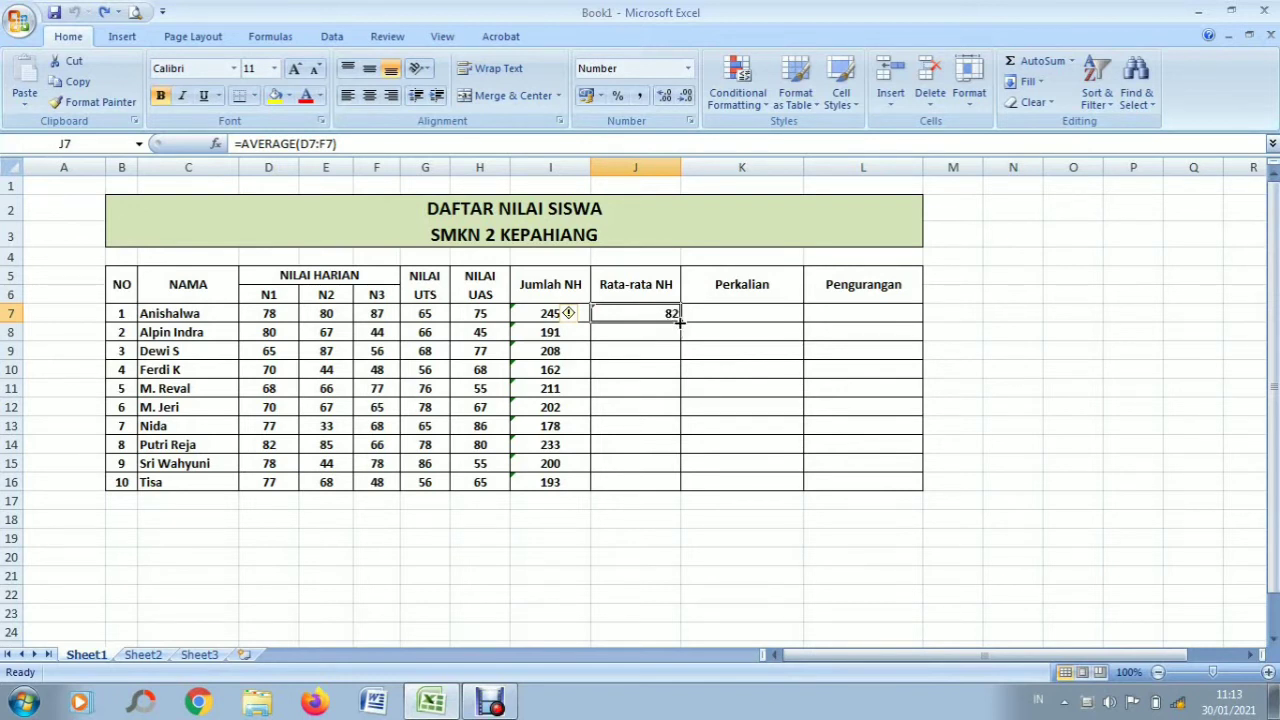
{"action": "left_click_drag", "start_coordinate": [680, 322], "coordinate": [680, 322]}
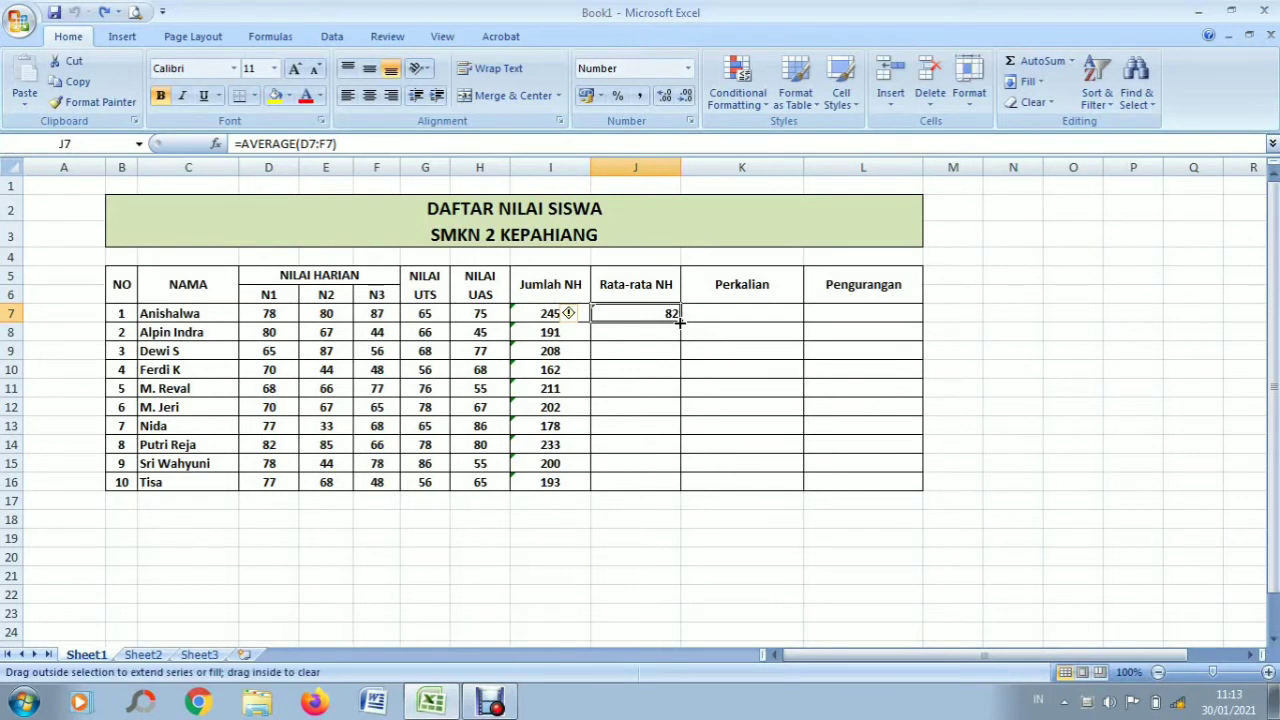
{"action": "left_click_drag", "start_coordinate": [680, 329], "coordinate": [677, 500]}
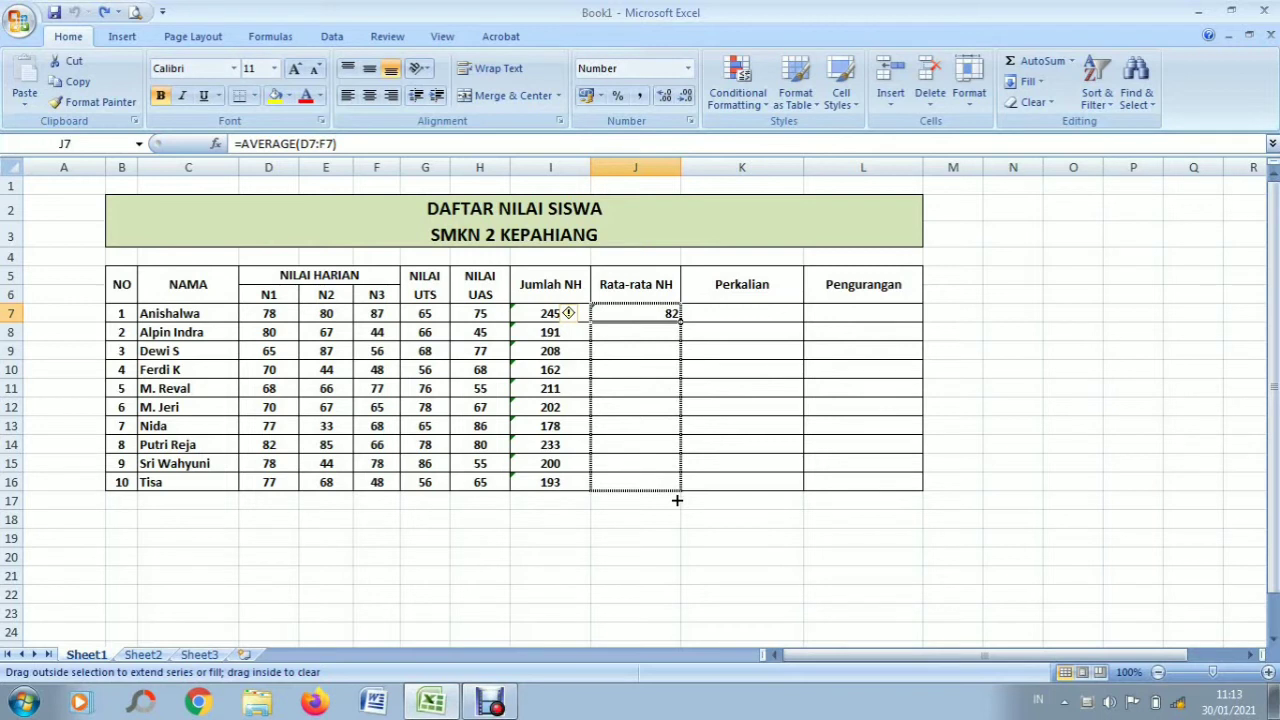
{"action": "left_click_drag", "start_coordinate": [677, 500], "coordinate": [676, 495]}
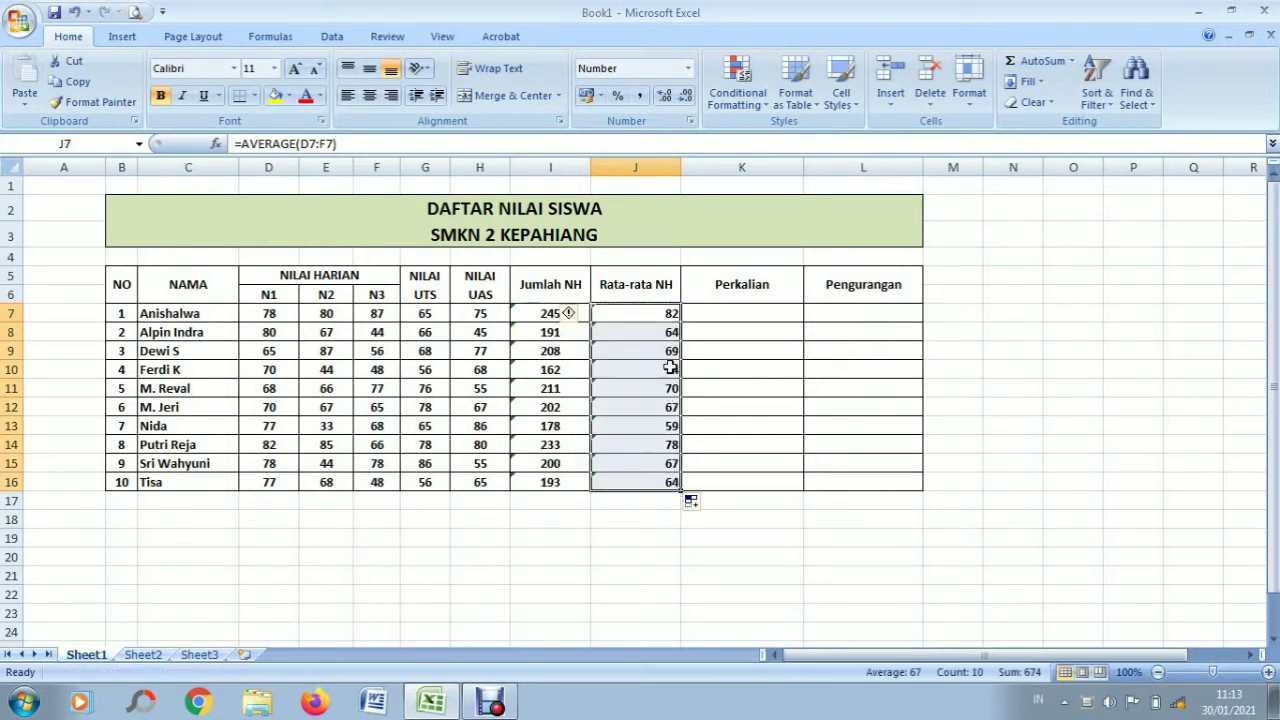
{"action": "left_click", "coordinate": [368, 100]}
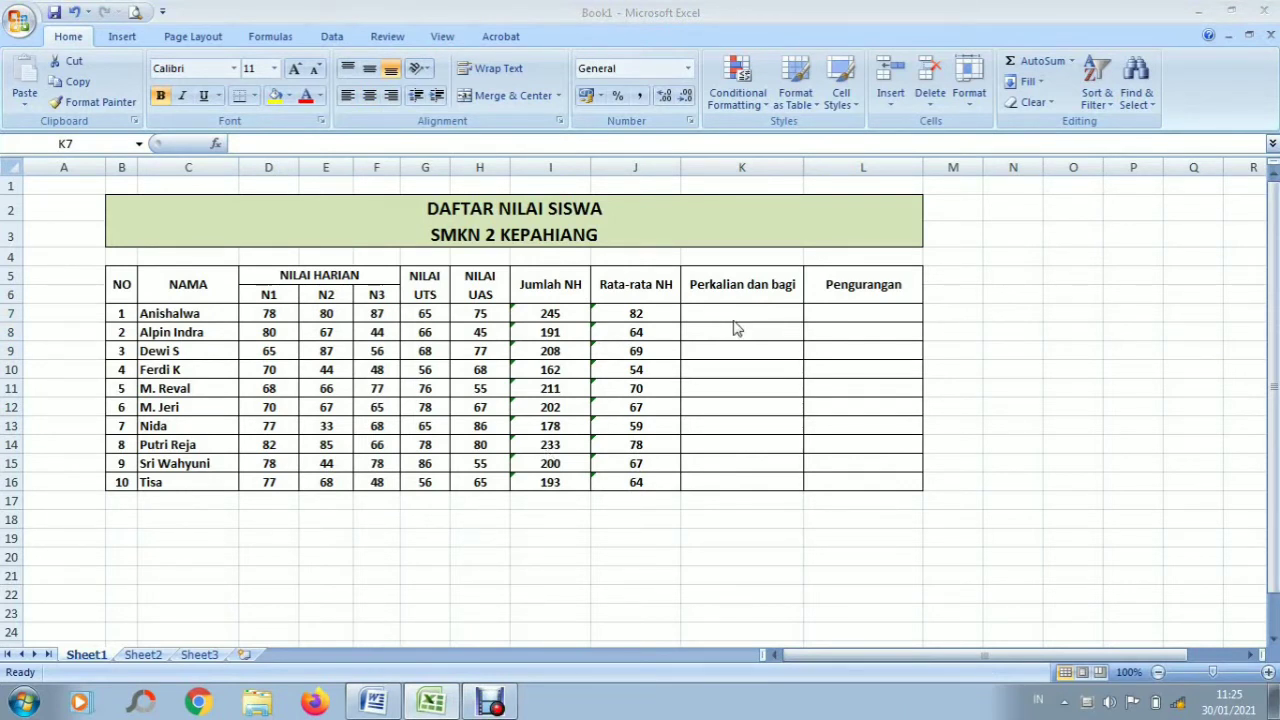
{"action": "left_click", "coordinate": [635, 306]}
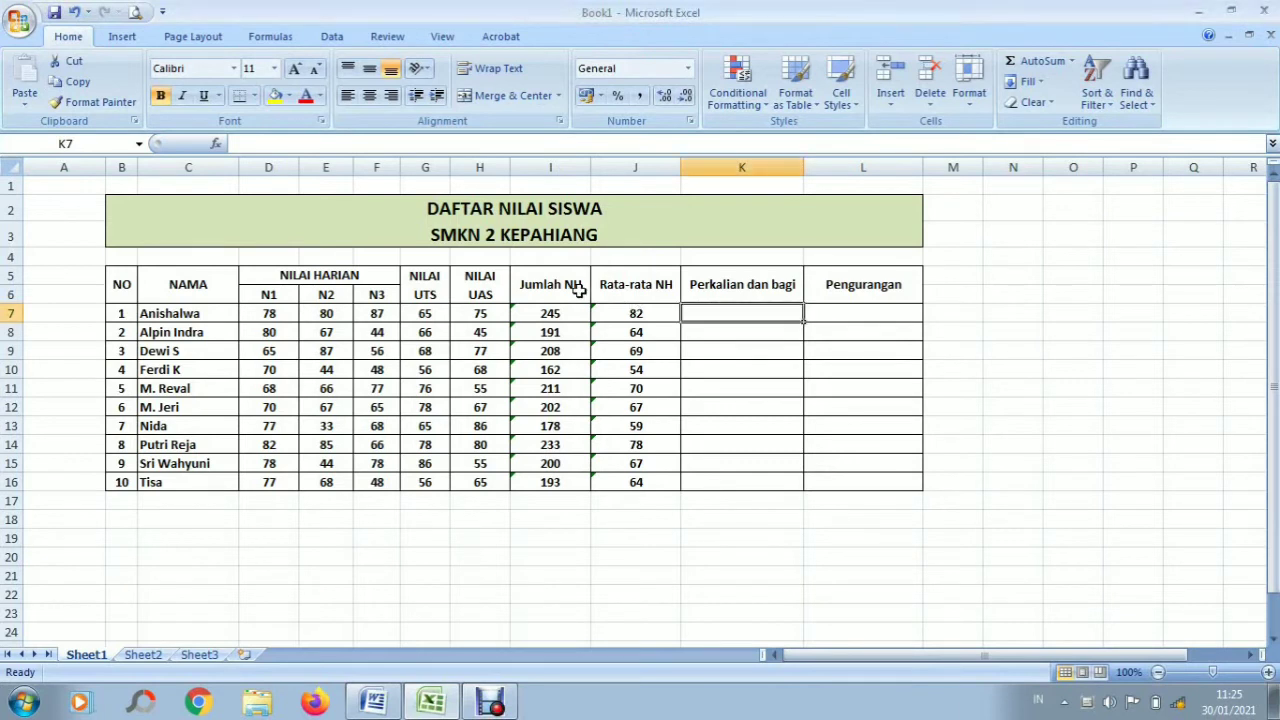
{"action": "left_click_drag", "start_coordinate": [578, 290], "coordinate": [640, 286]}
{"action": "left_click", "coordinate": [719, 300]}
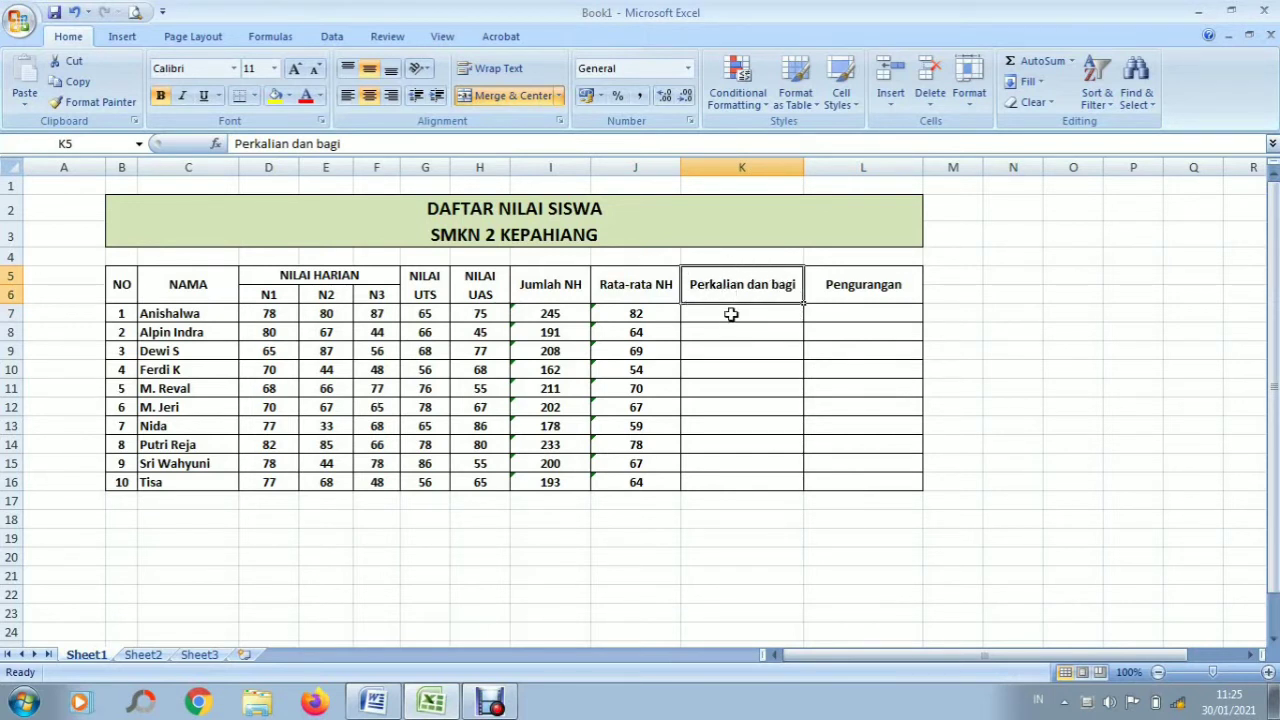
{"action": "left_click", "coordinate": [731, 314]}
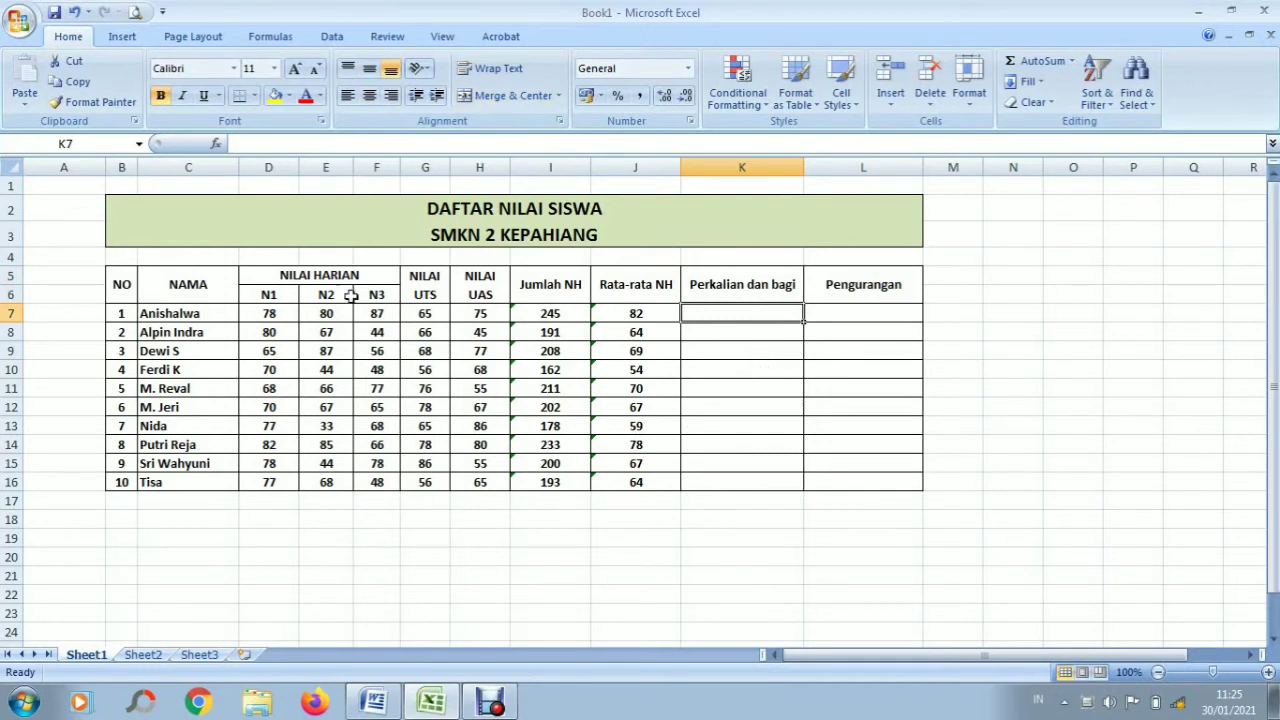
{"action": "left_click", "coordinate": [425, 315]}
{"action": "double_click", "coordinate": [425, 315]}
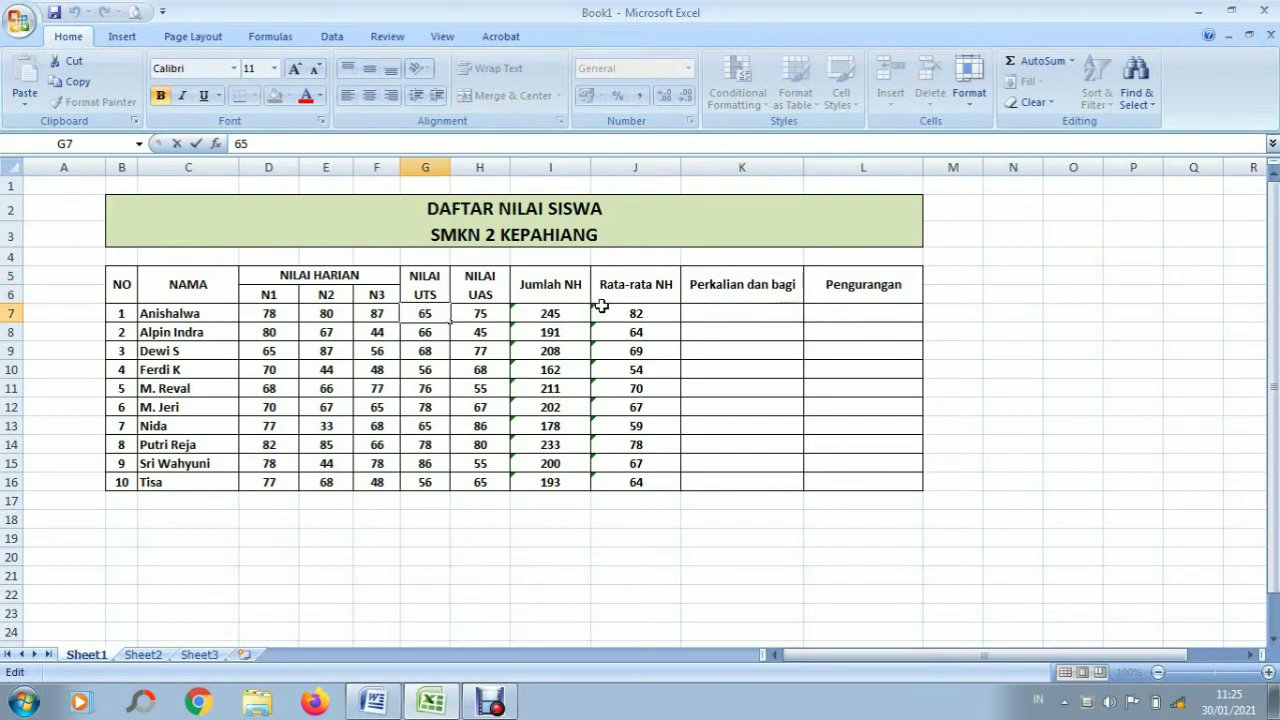
- Calculate 30 percent of the first student's NILAI UTS under Perkalian dan bagi by entering =G7*30/100 in K7
{"action": "left_click", "coordinate": [730, 313]}
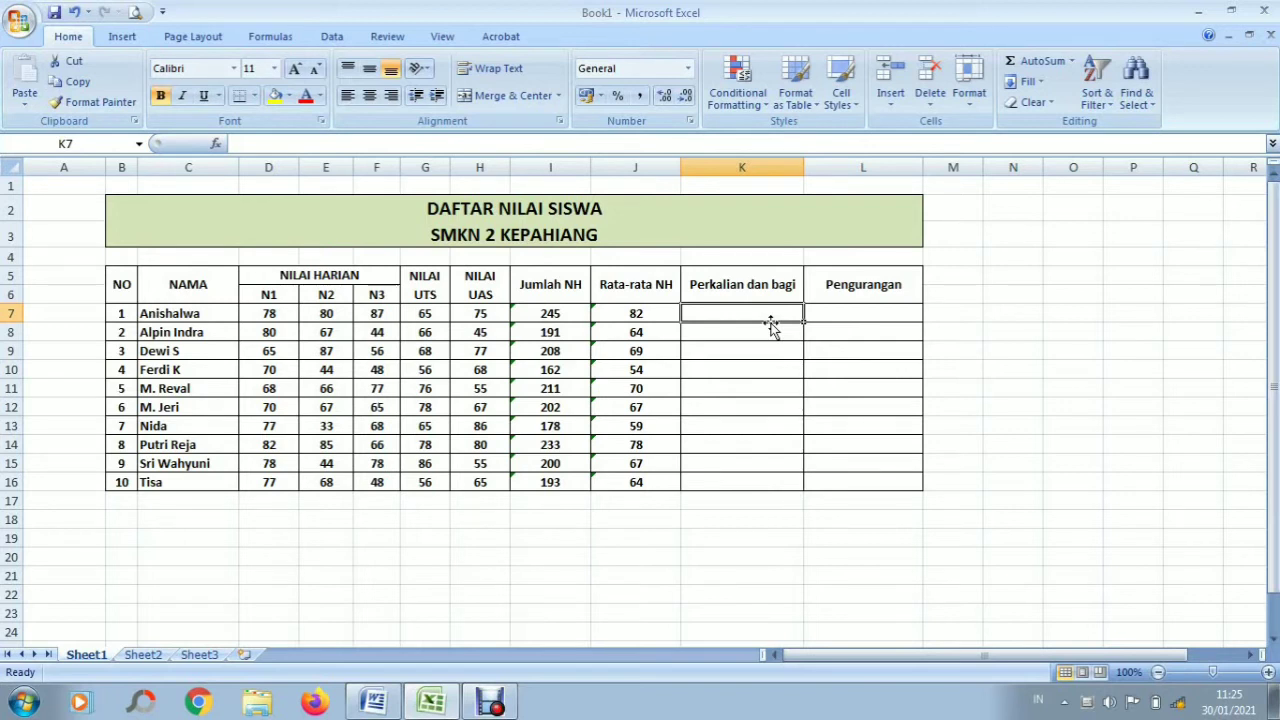
{"action": "type", "text": "="}
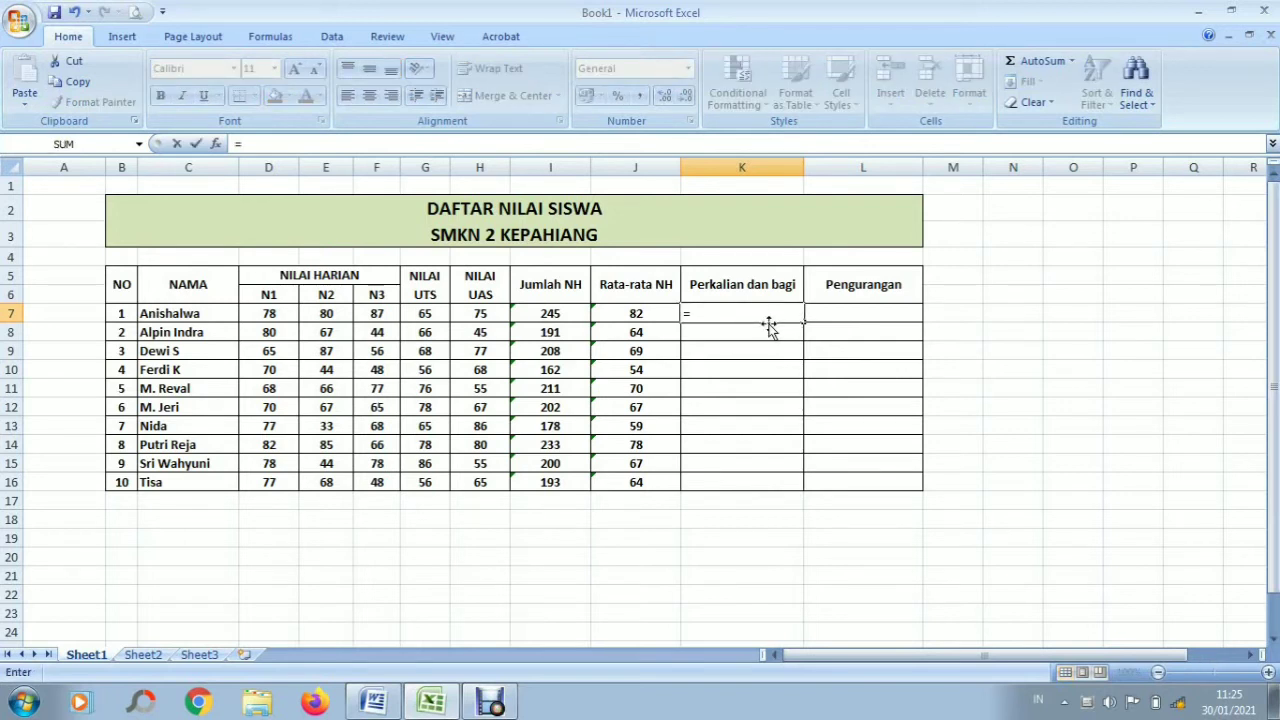
{"action": "left_click", "coordinate": [427, 306]}
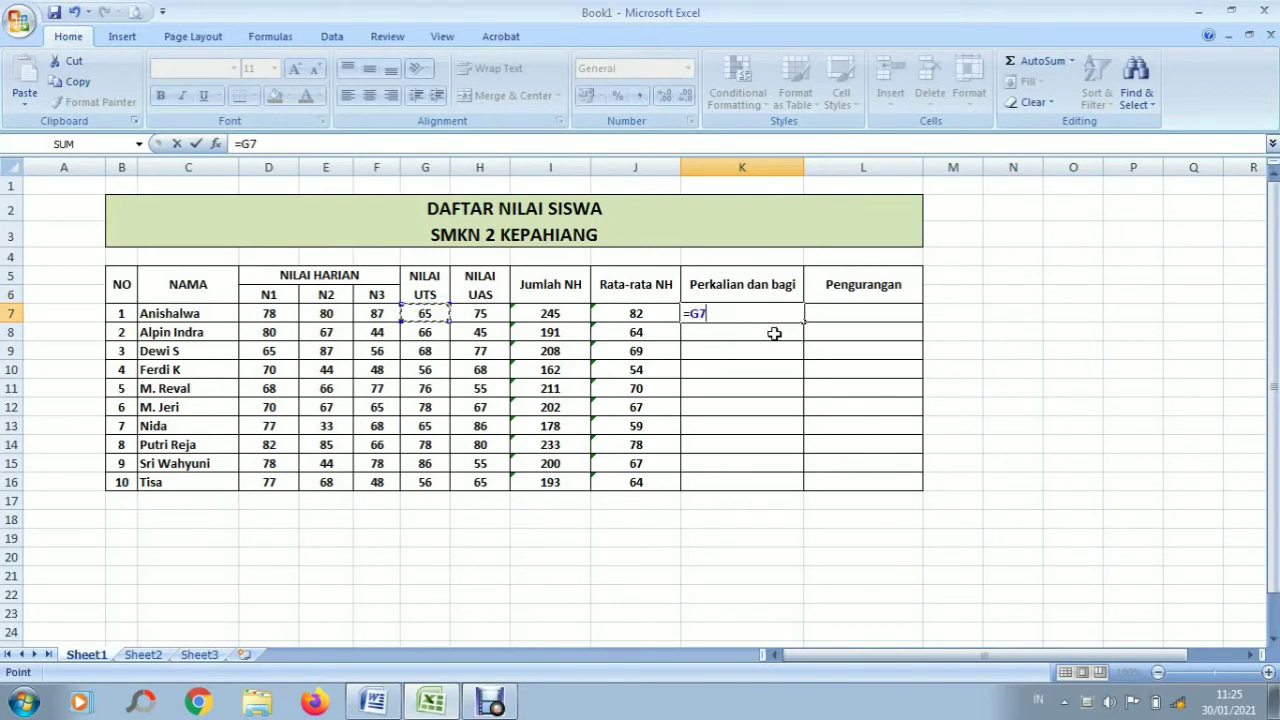
{"action": "type", "text": "*30"}
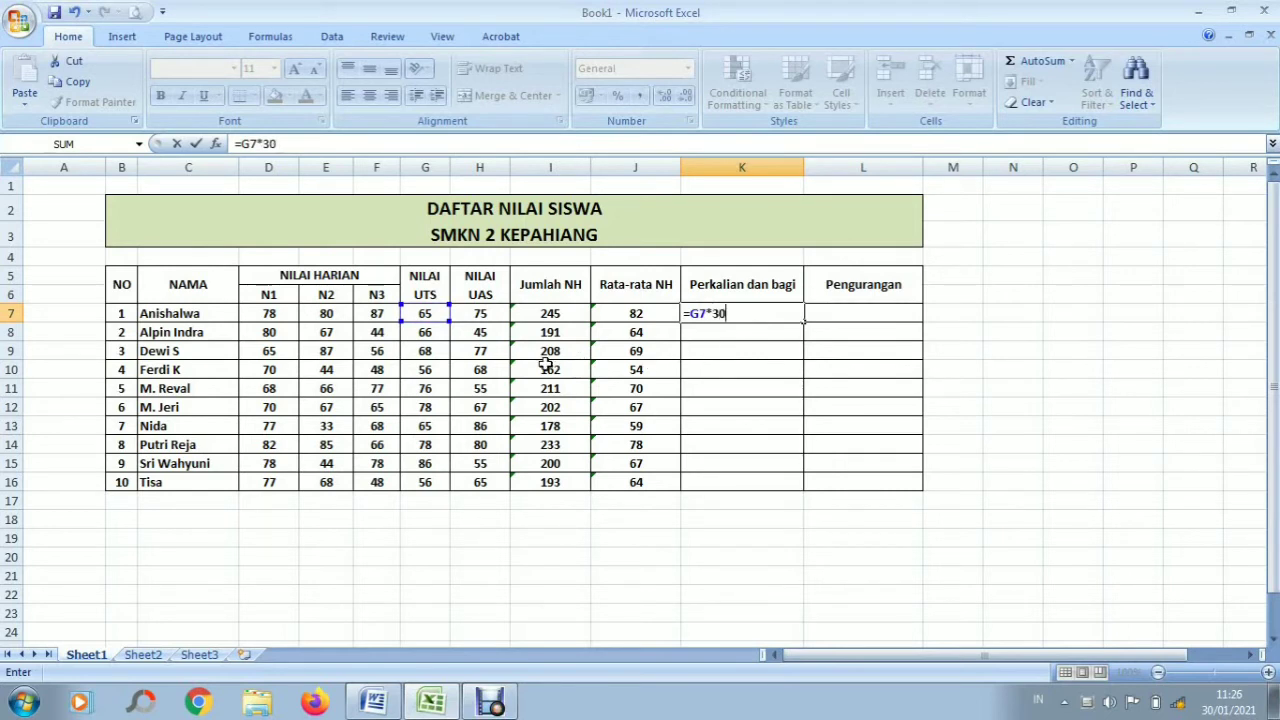
{"action": "type", "text": "/100"}
{"action": "key", "text": "Return"}
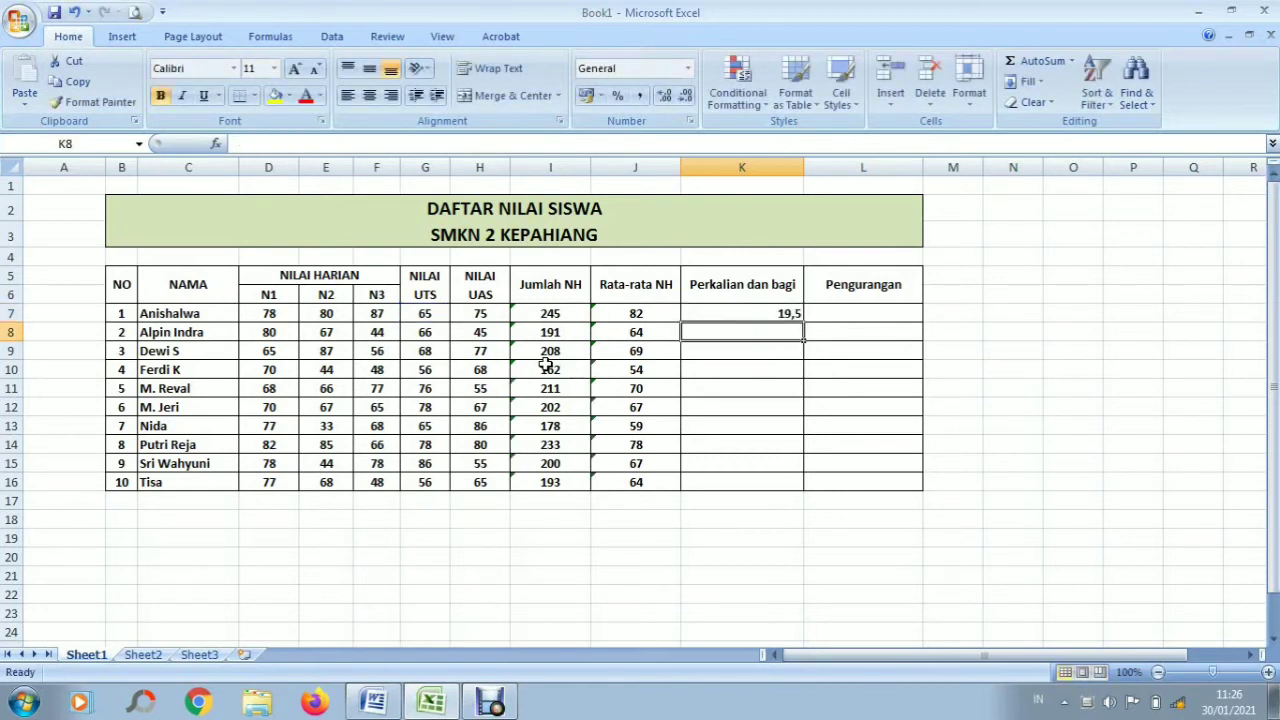
- Examine the multiplication and division parts of the K7 formula under Perkalian dan bagi without changing it
{"action": "left_click", "coordinate": [720, 312]}
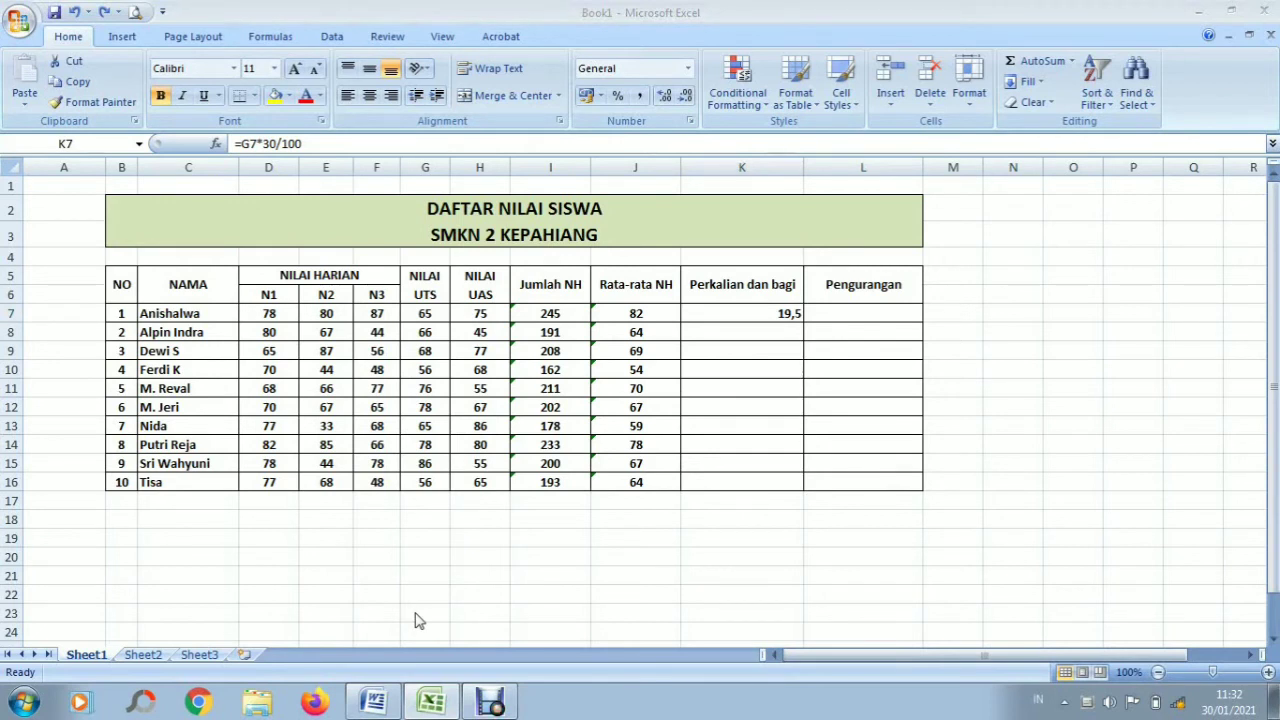
{"action": "left_click", "coordinate": [749, 313]}
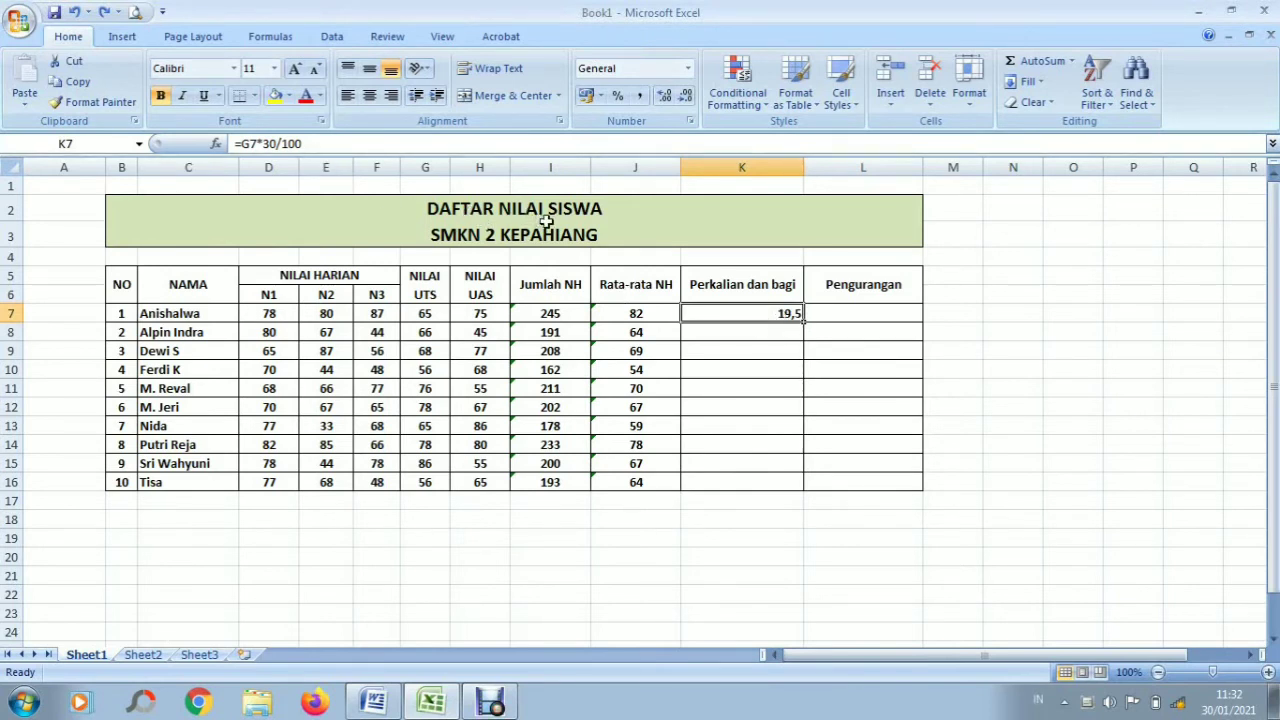
{"action": "left_click", "coordinate": [741, 278]}
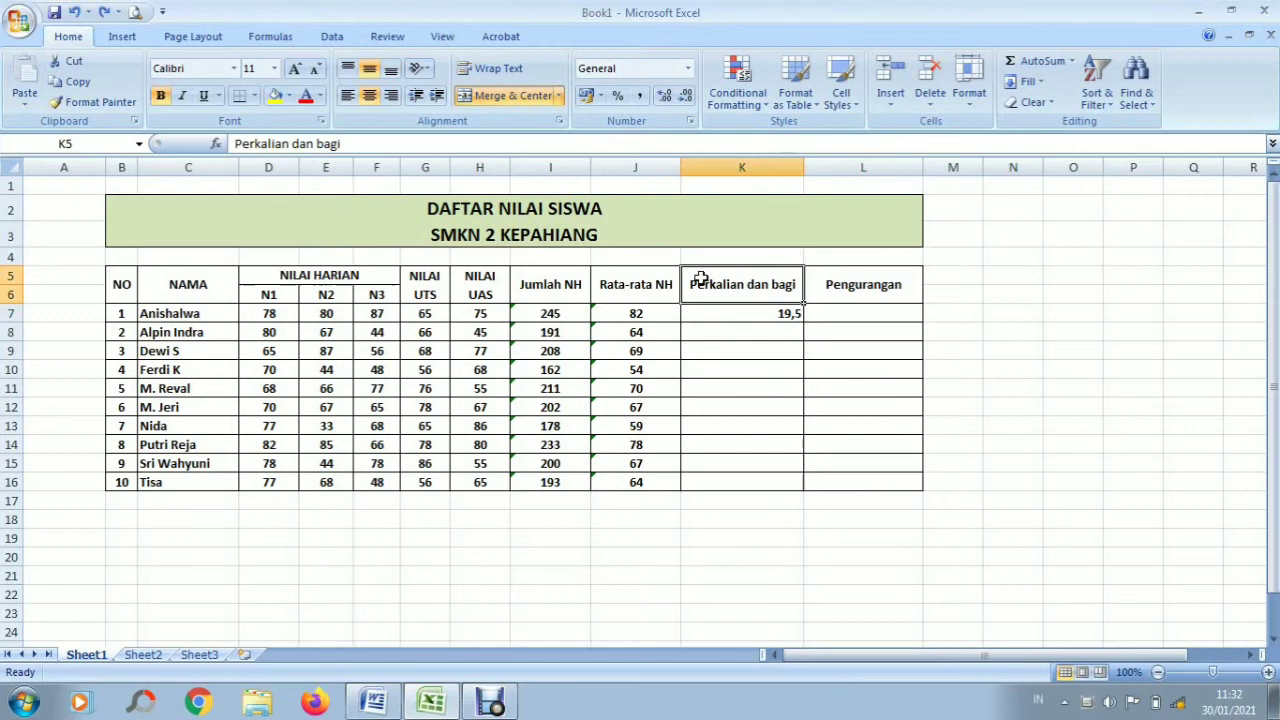
{"action": "left_click", "coordinate": [760, 314]}
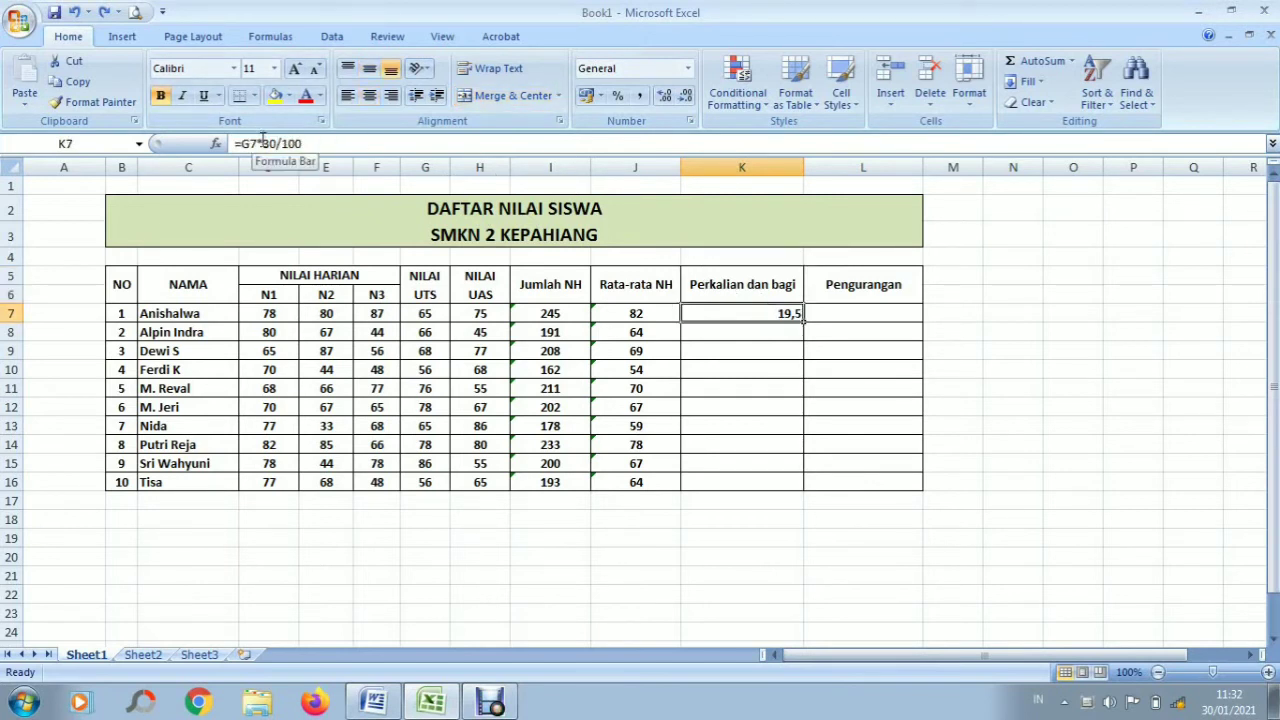
{"action": "key", "text": "F2"}
{"action": "left_click", "coordinate": [262, 143]}
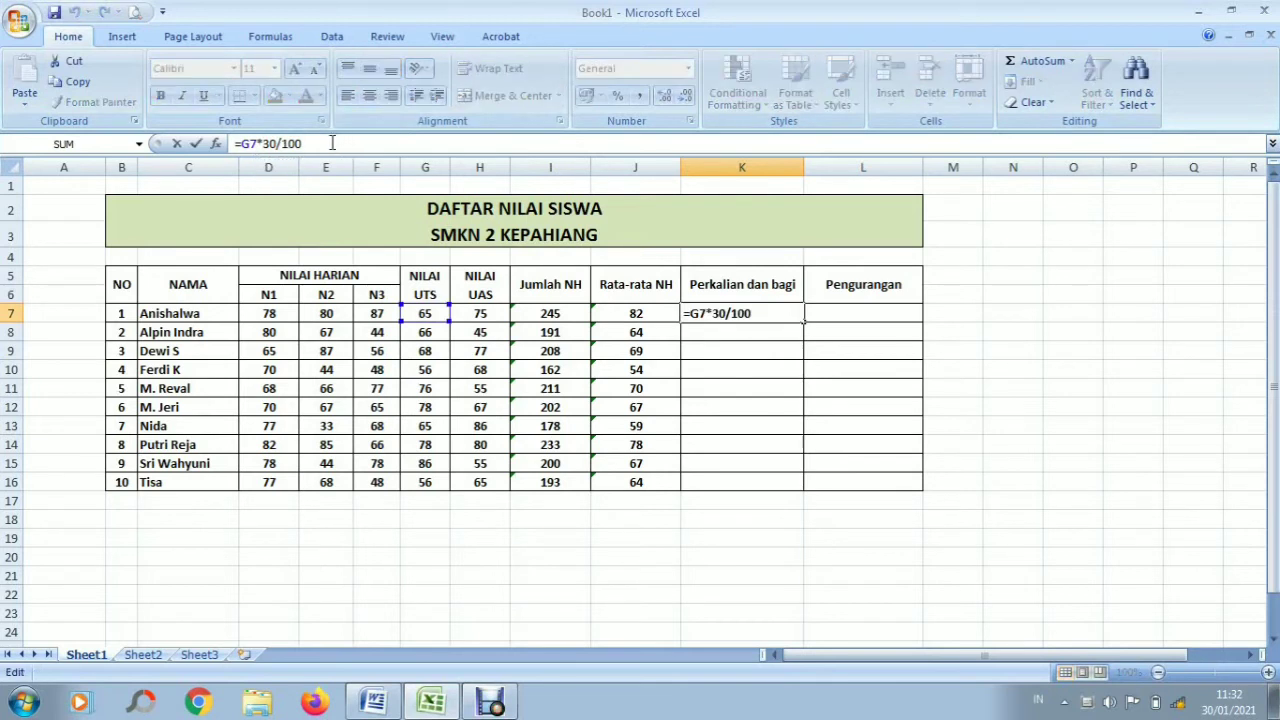
{"action": "left_click_drag", "start_coordinate": [319, 143], "coordinate": [233, 143]}
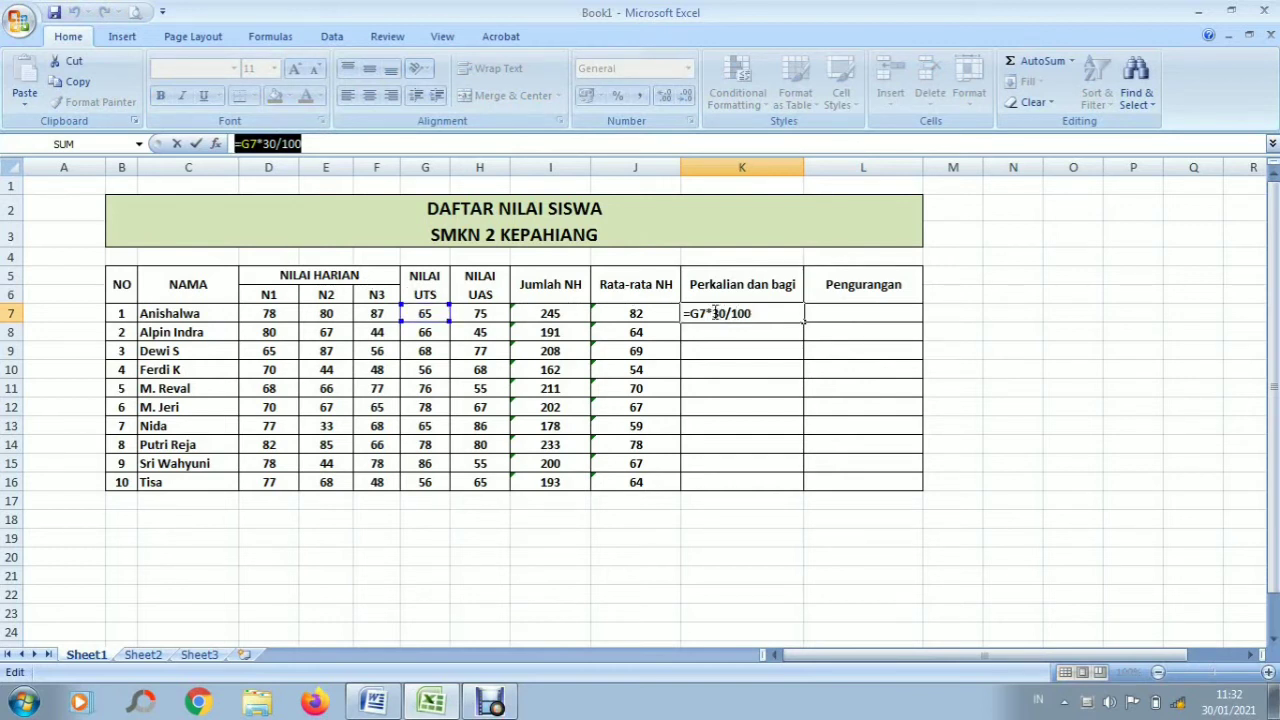
{"action": "left_click_drag", "start_coordinate": [711, 313], "coordinate": [752, 314]}
{"action": "left_click_drag", "start_coordinate": [727, 314], "coordinate": [752, 314]}
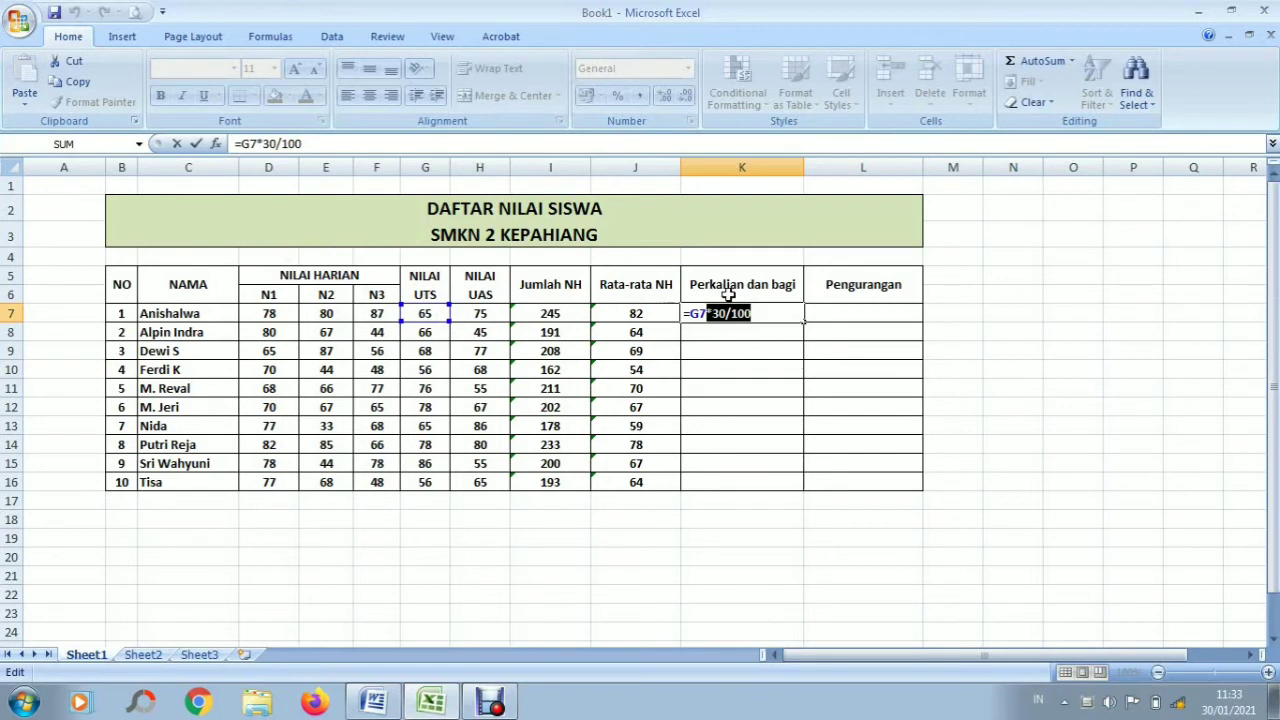
{"action": "left_click", "coordinate": [791, 316]}
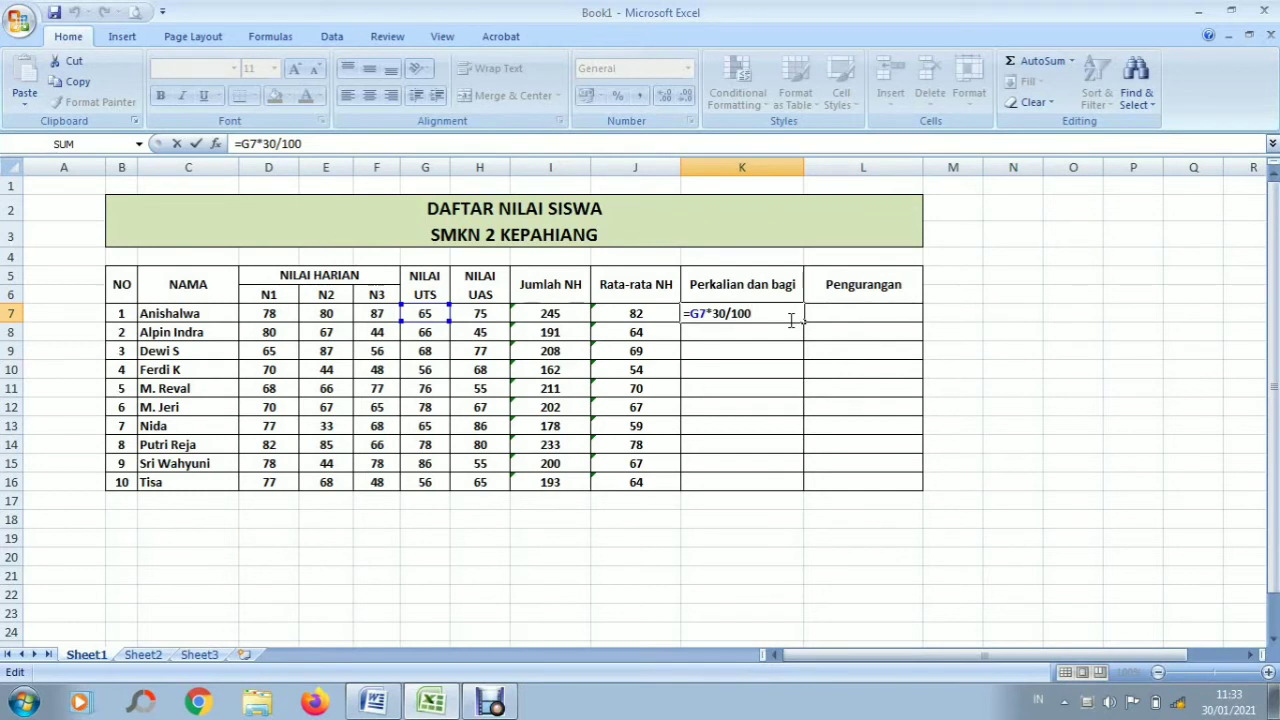
{"action": "key", "text": "Return"}
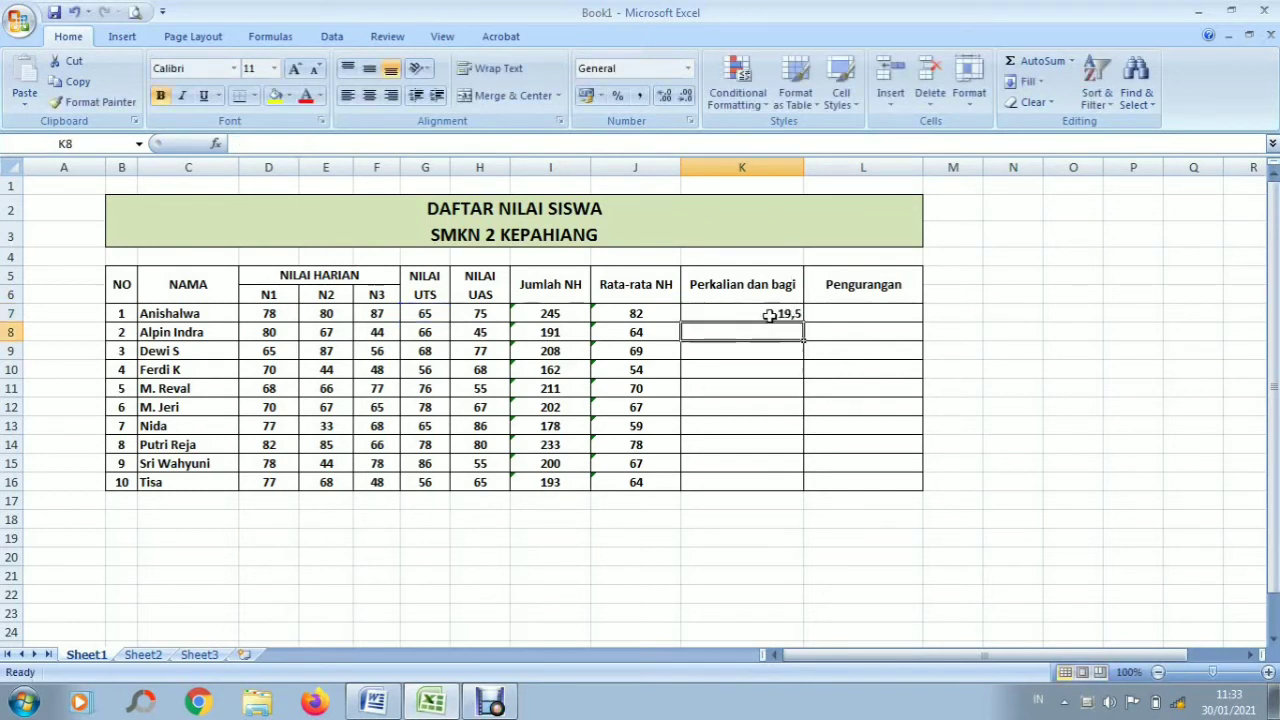
- Fill the Perkalian dan bagi formula from K7 down to K16 and center the results horizontally
{"action": "left_click", "coordinate": [768, 316]}
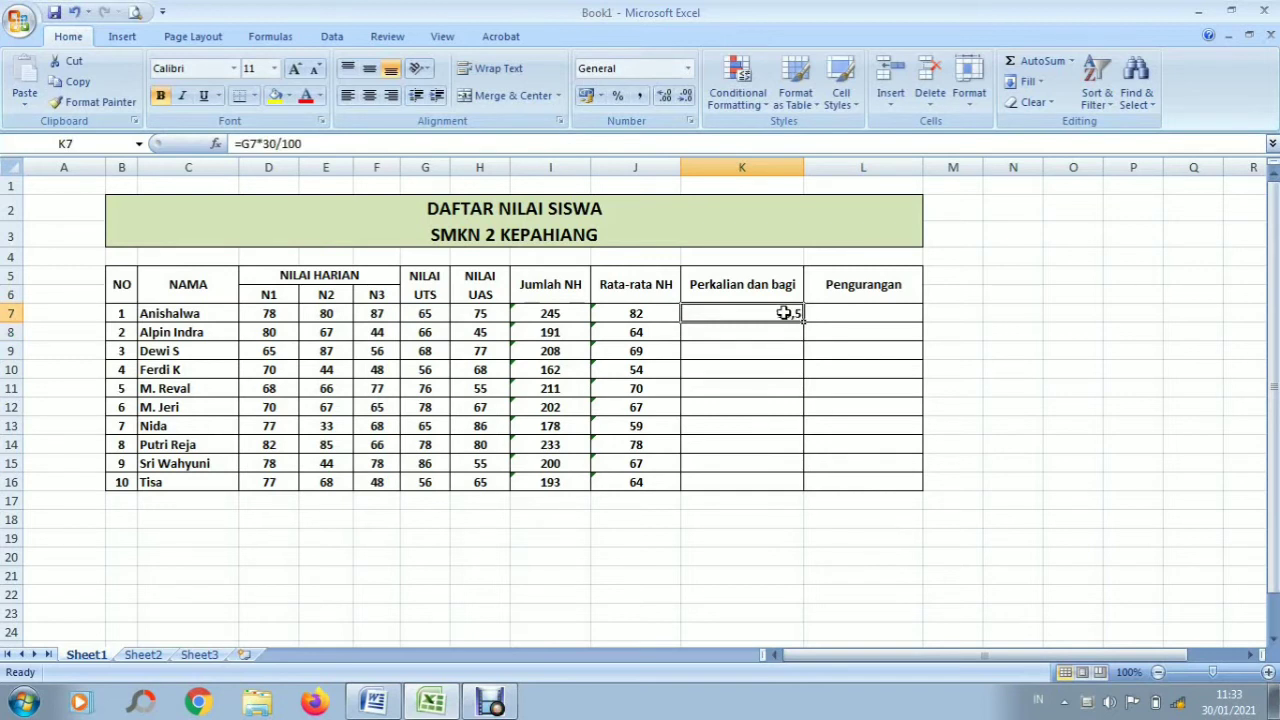
{"action": "left_click_drag", "start_coordinate": [805, 318], "coordinate": [810, 484]}
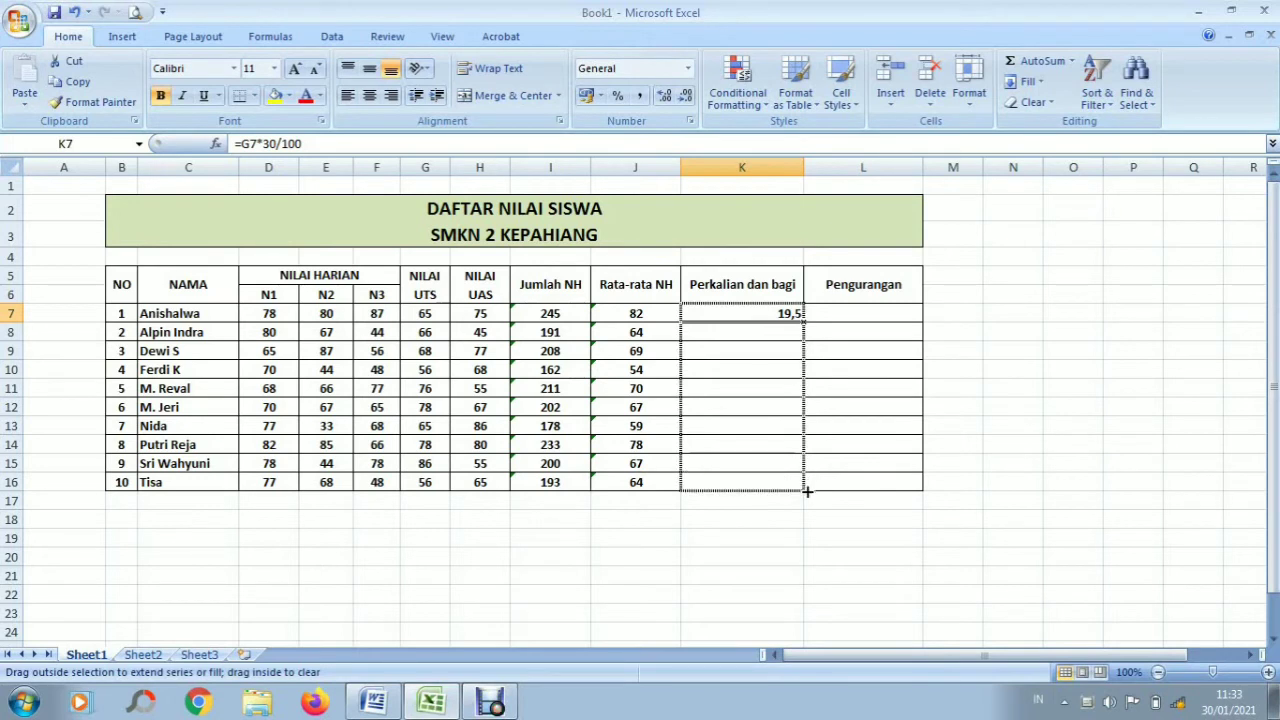
{"action": "left_click_drag", "start_coordinate": [807, 491], "coordinate": [808, 490]}
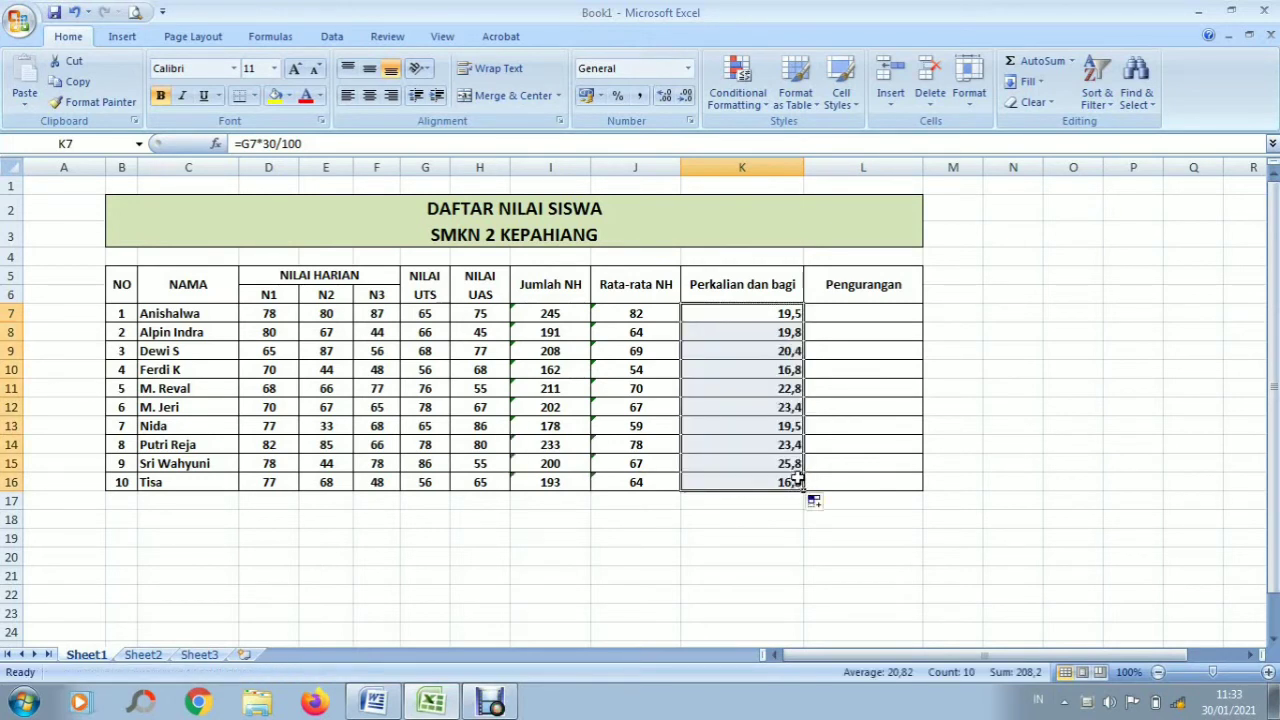
{"action": "left_click_drag", "start_coordinate": [768, 463], "coordinate": [765, 476]}
{"action": "left_click_drag", "start_coordinate": [742, 313], "coordinate": [745, 484]}
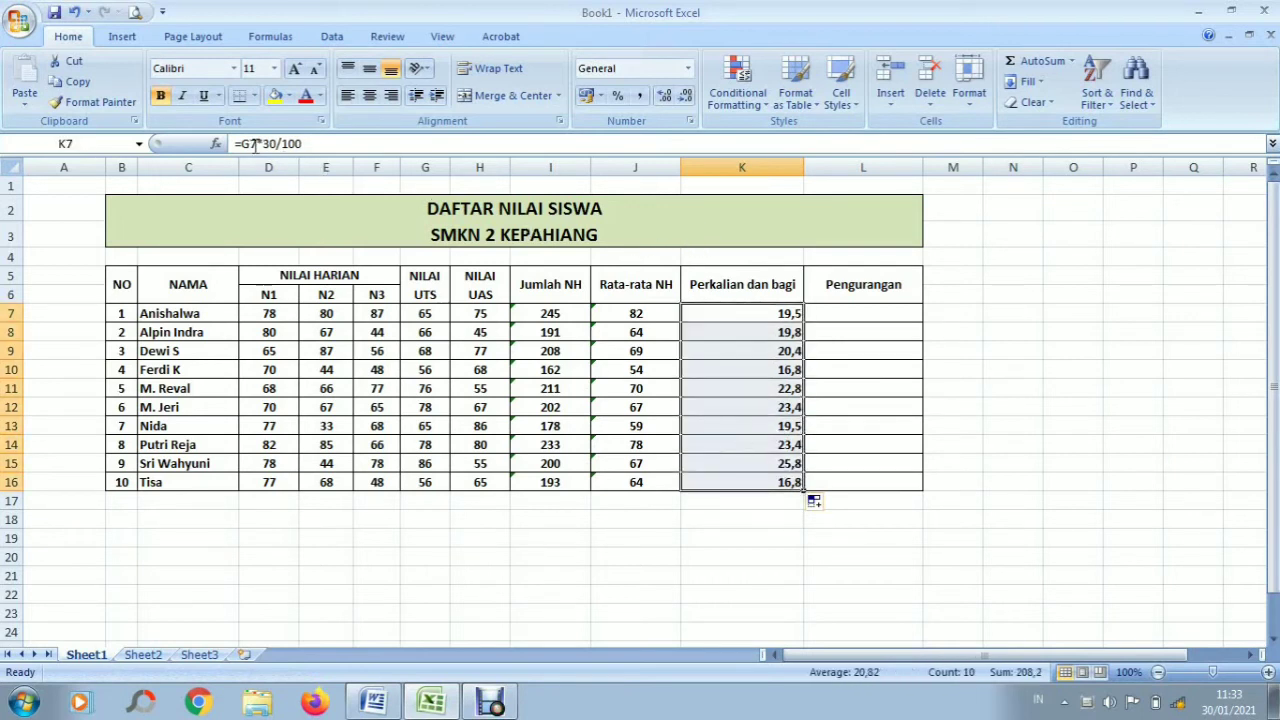
{"action": "left_click", "coordinate": [370, 96]}
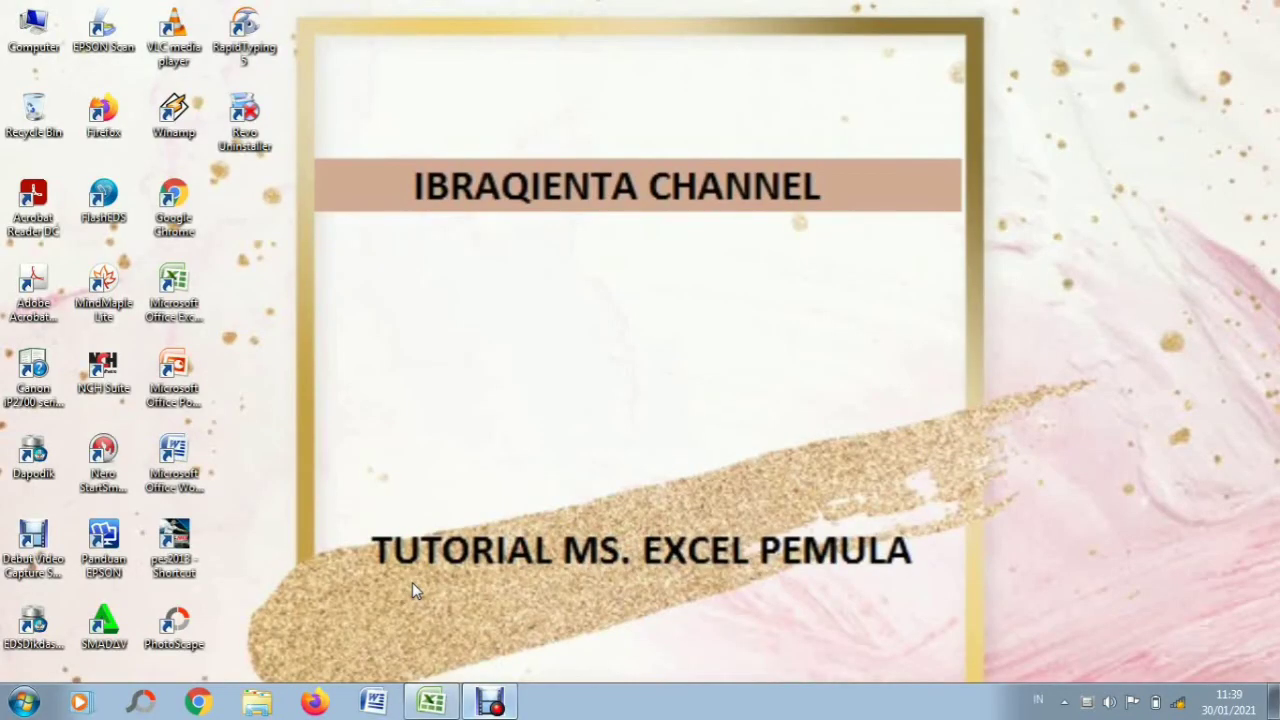
- Bring the Excel workbook back up and examine the empty Pengurangan column and its source cells J7 and K7
{"action": "left_click", "coordinate": [440, 704]}
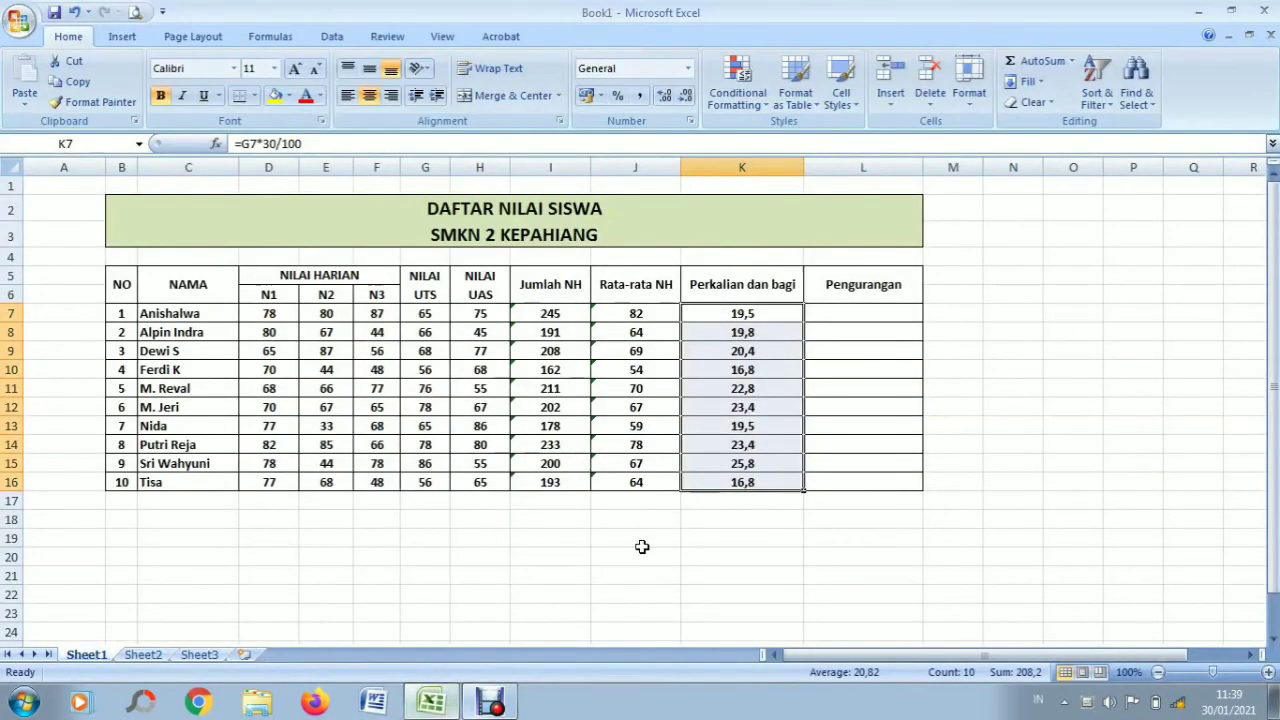
{"action": "left_click_drag", "start_coordinate": [838, 286], "coordinate": [886, 507]}
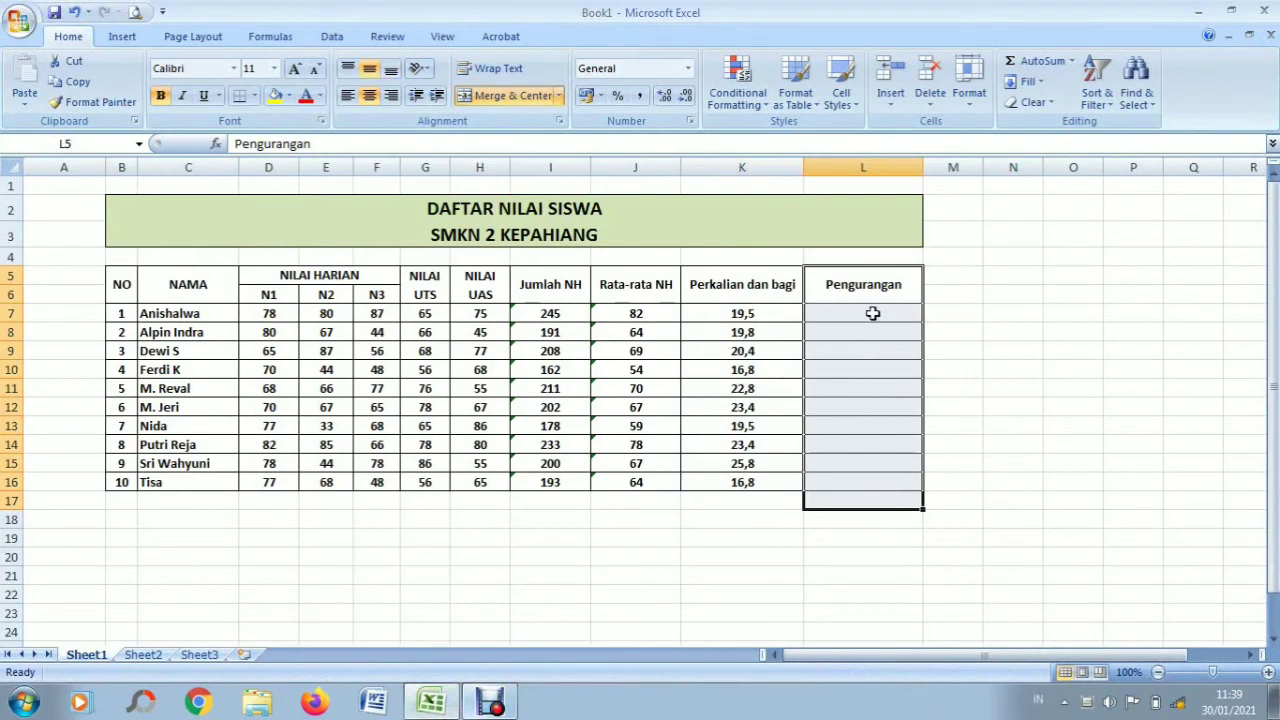
{"action": "left_click", "coordinate": [621, 315]}
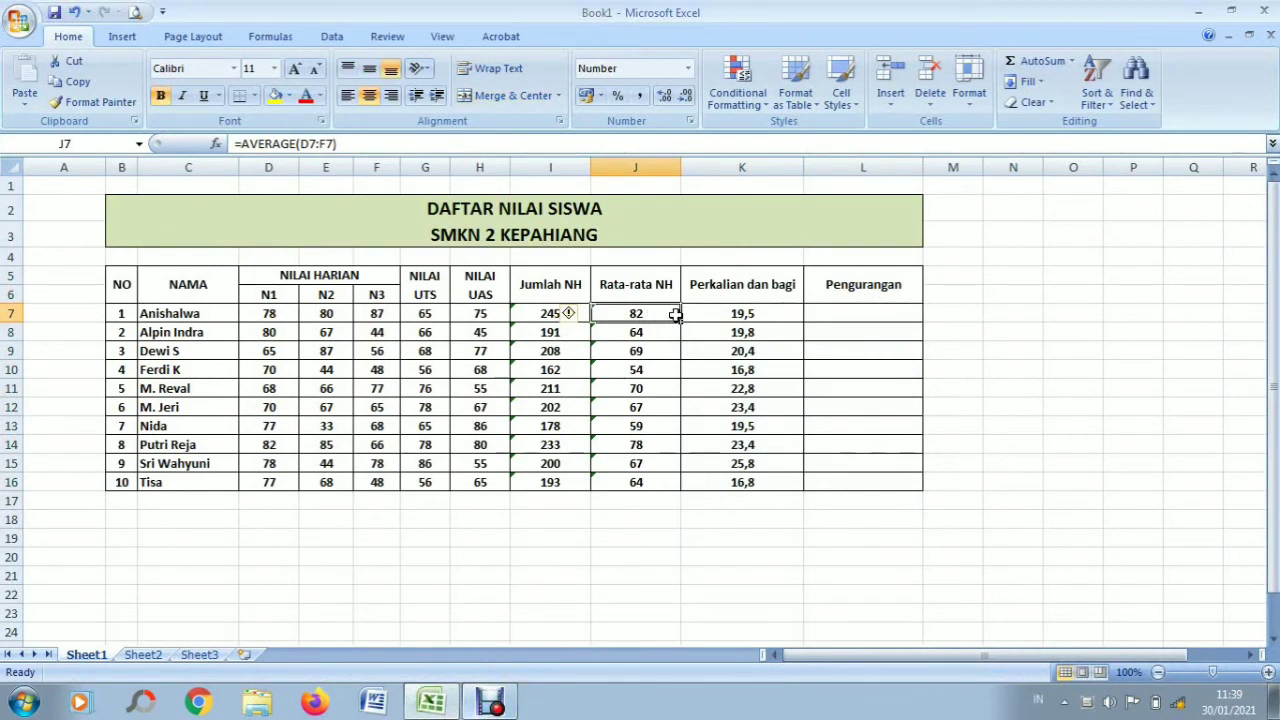
{"action": "left_click_drag", "start_coordinate": [634, 314], "coordinate": [805, 323]}
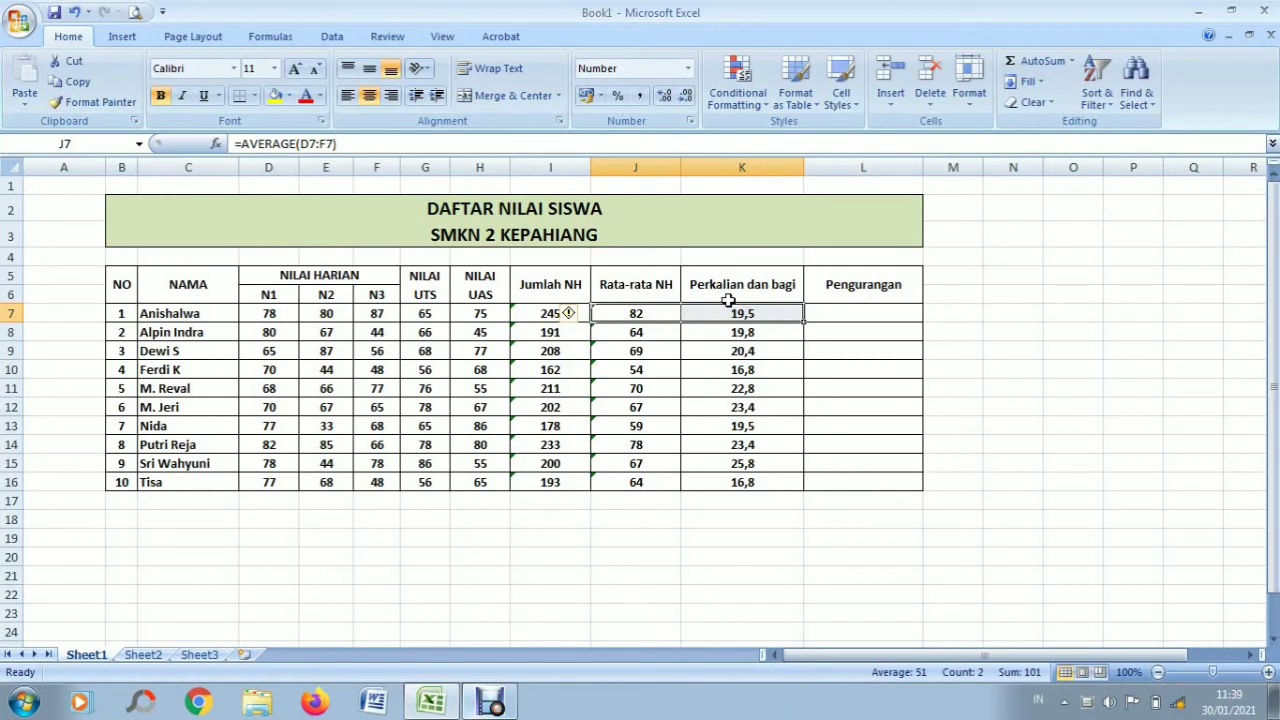
{"action": "left_click", "coordinate": [822, 313]}
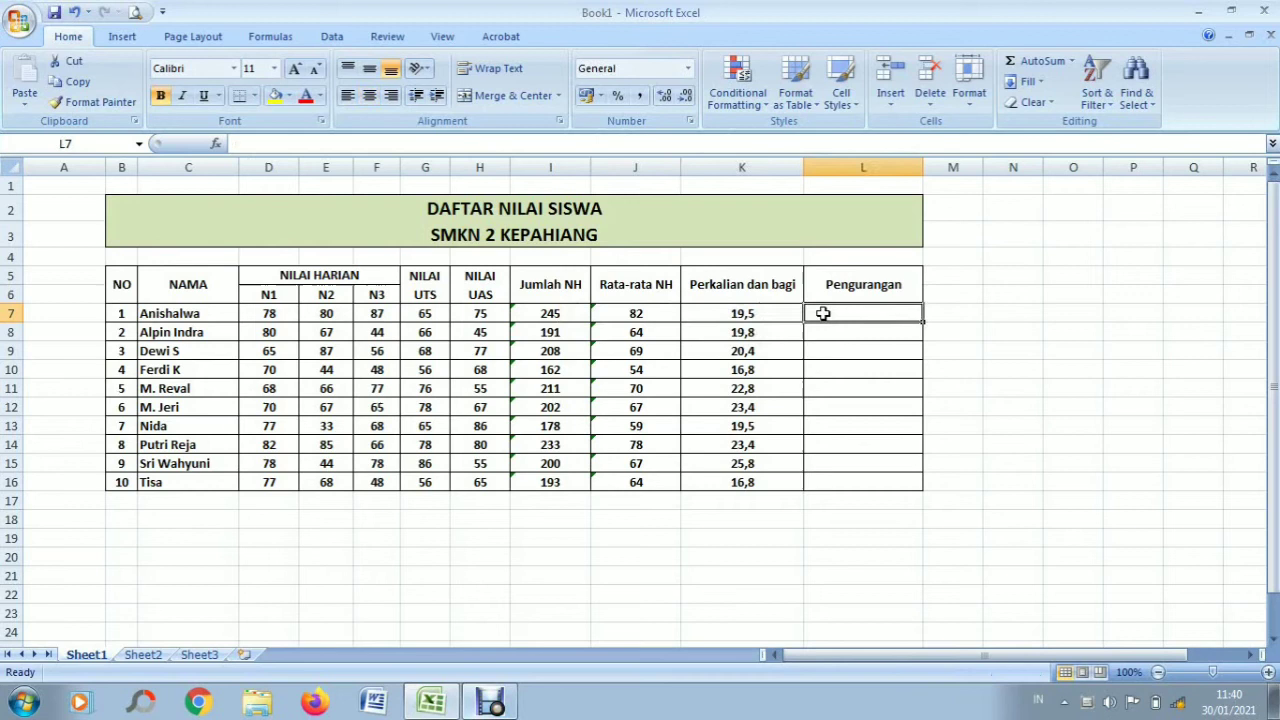
{"action": "left_click", "coordinate": [684, 316]}
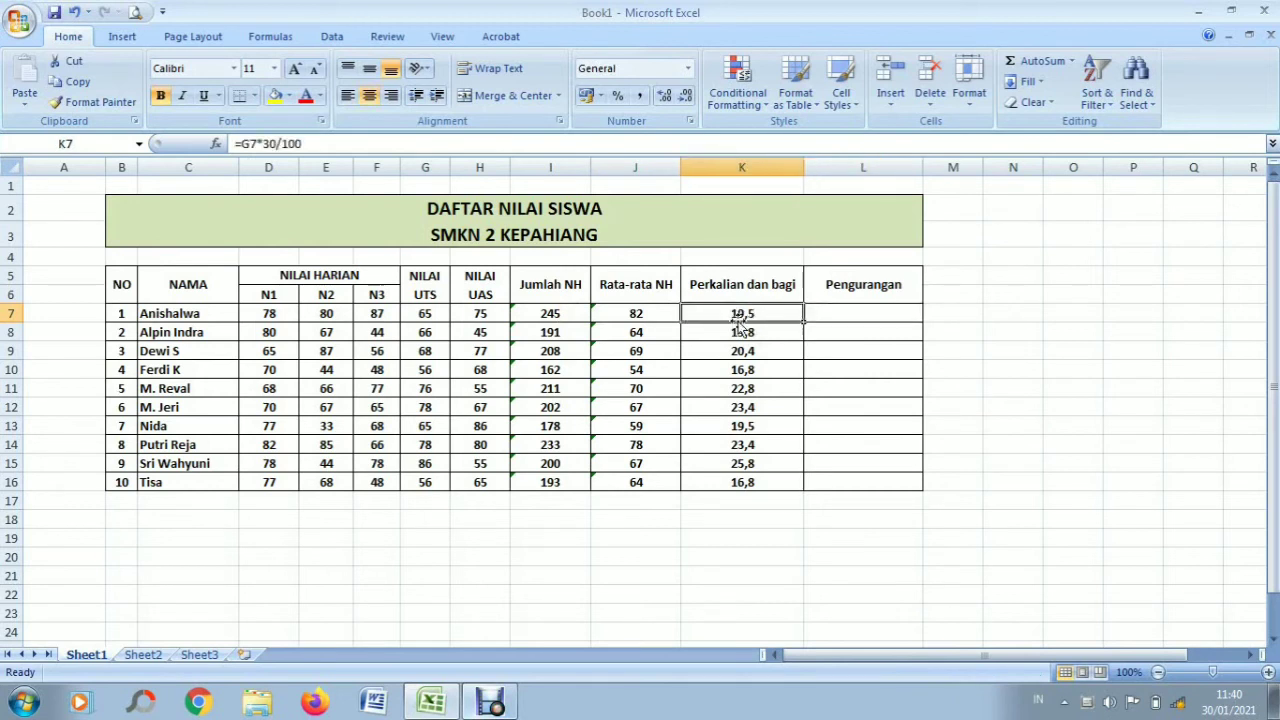
{"action": "left_click_drag", "start_coordinate": [664, 319], "coordinate": [692, 320]}
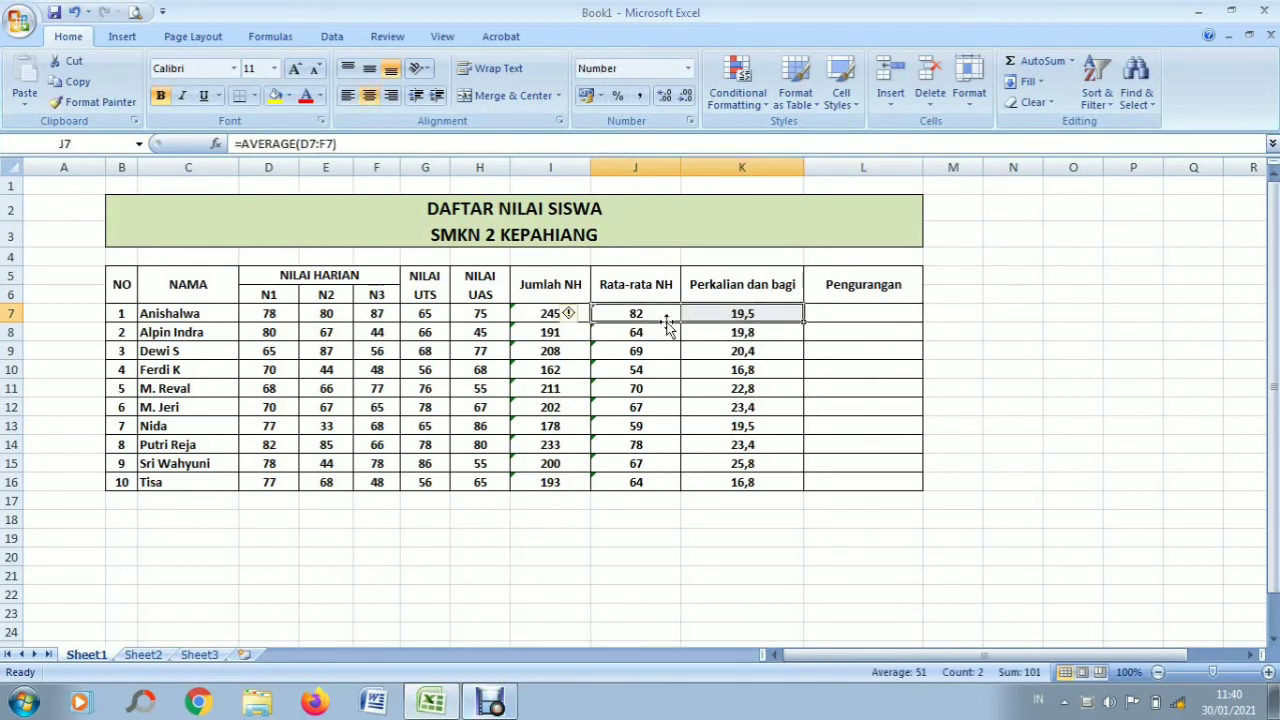
- Subtract the first student's Perkalian dan bagi value from the Rata-rata NH by entering =J7-K7 in L7 under Pengurangan
{"action": "left_click", "coordinate": [843, 317]}
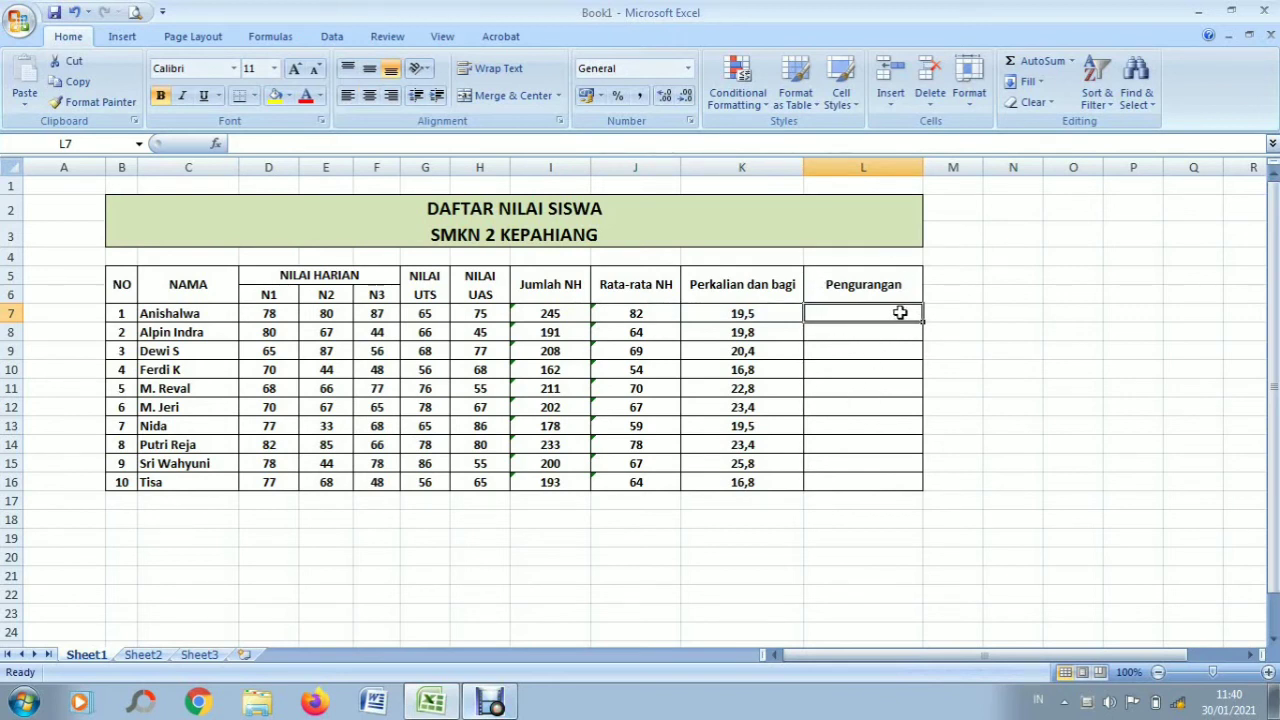
{"action": "type", "text": "="}
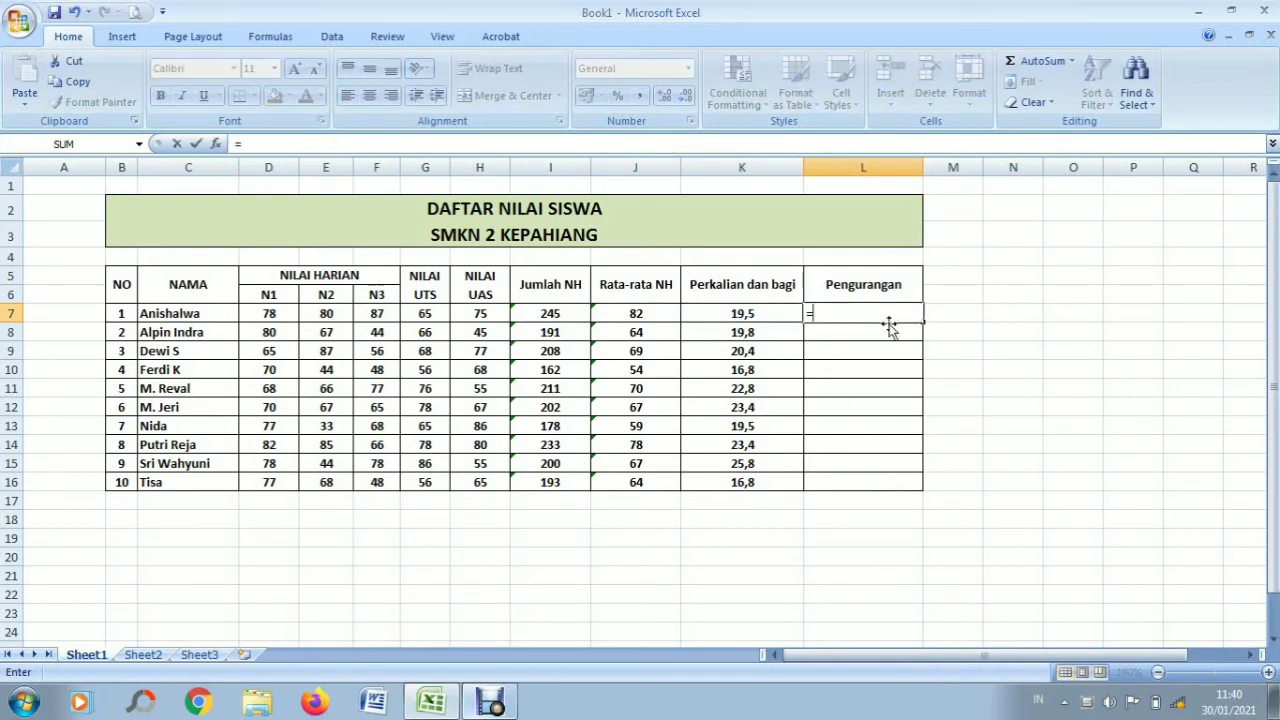
{"action": "left_click", "coordinate": [659, 314]}
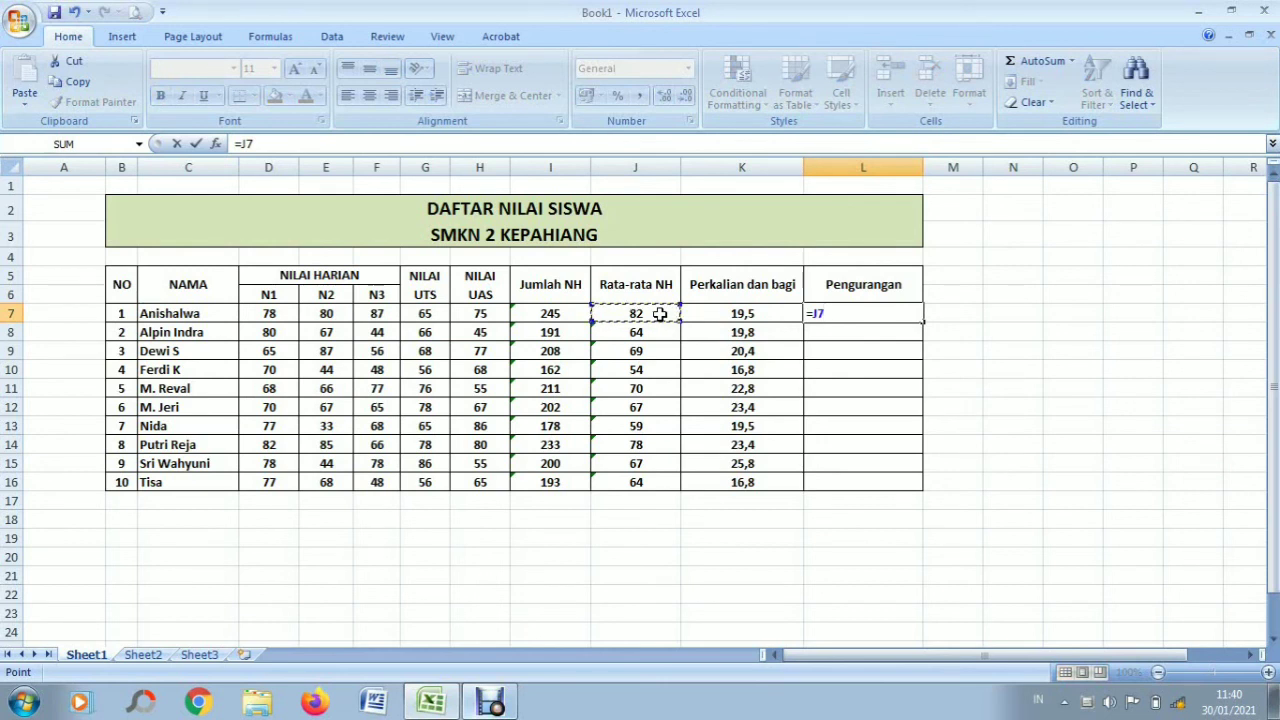
{"action": "type", "text": "-"}
{"action": "left_click", "coordinate": [731, 313]}
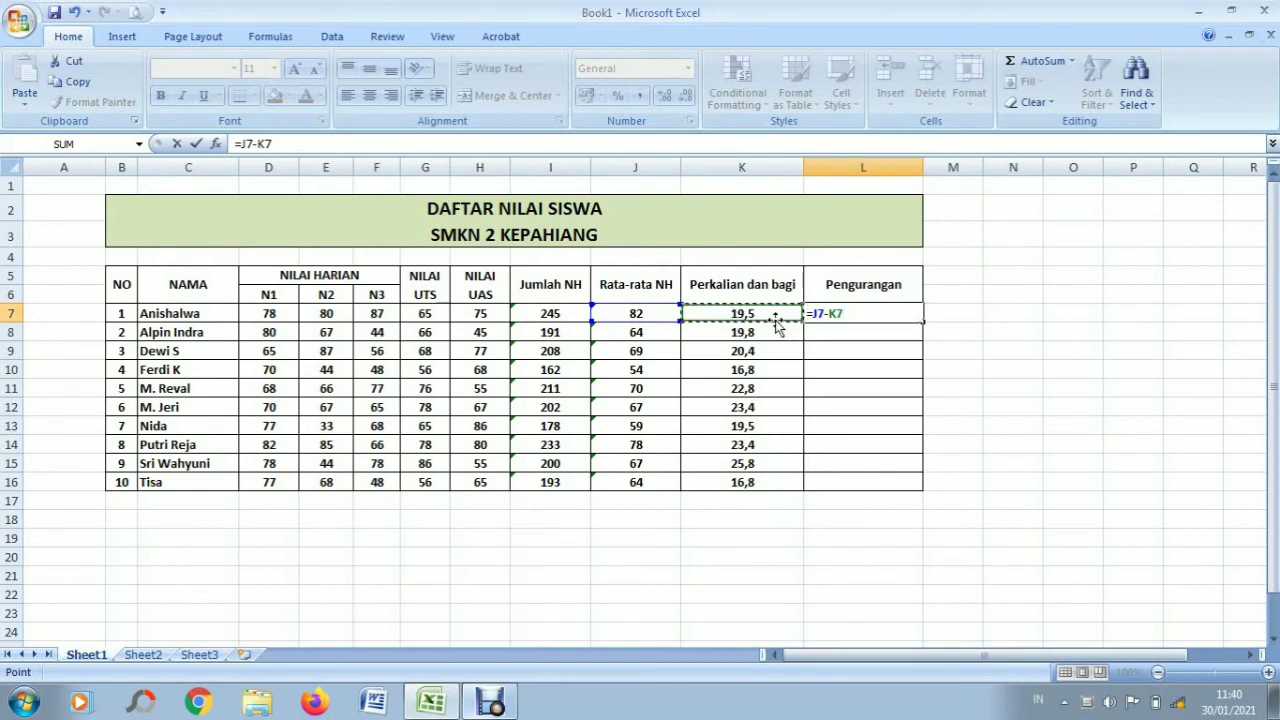
{"action": "key", "text": "Return"}
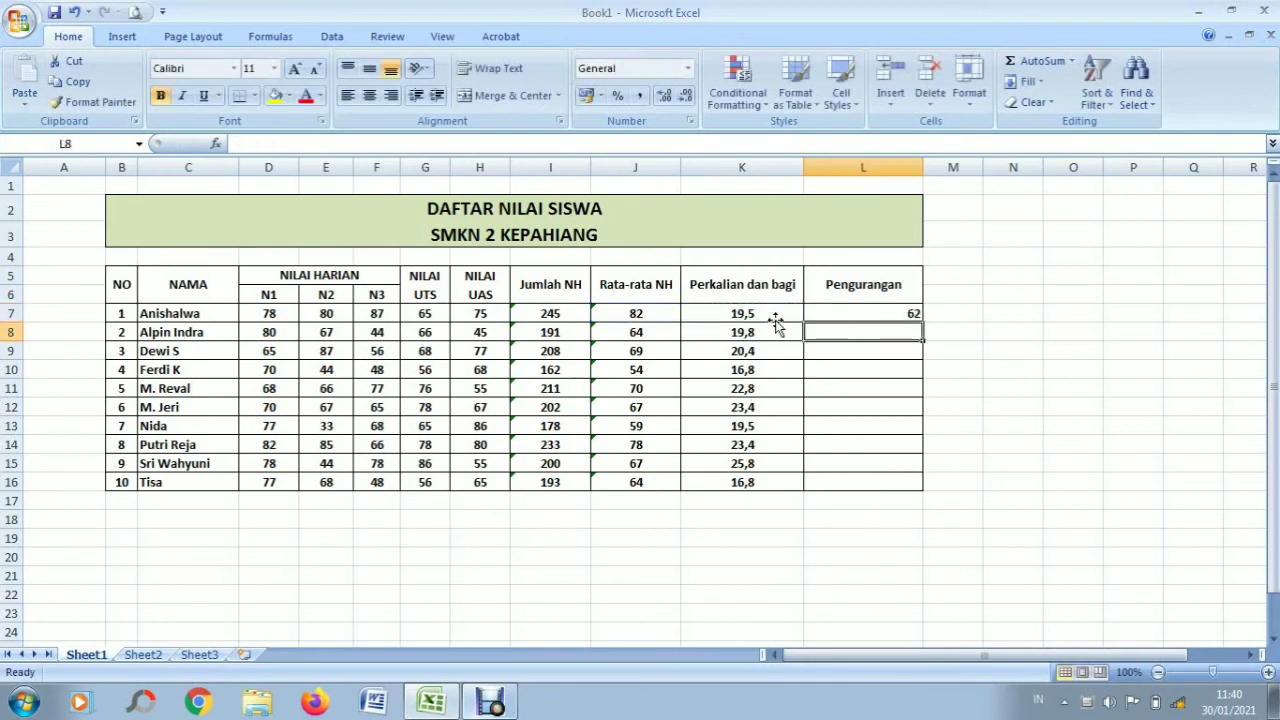
{"action": "left_click", "coordinate": [818, 312]}
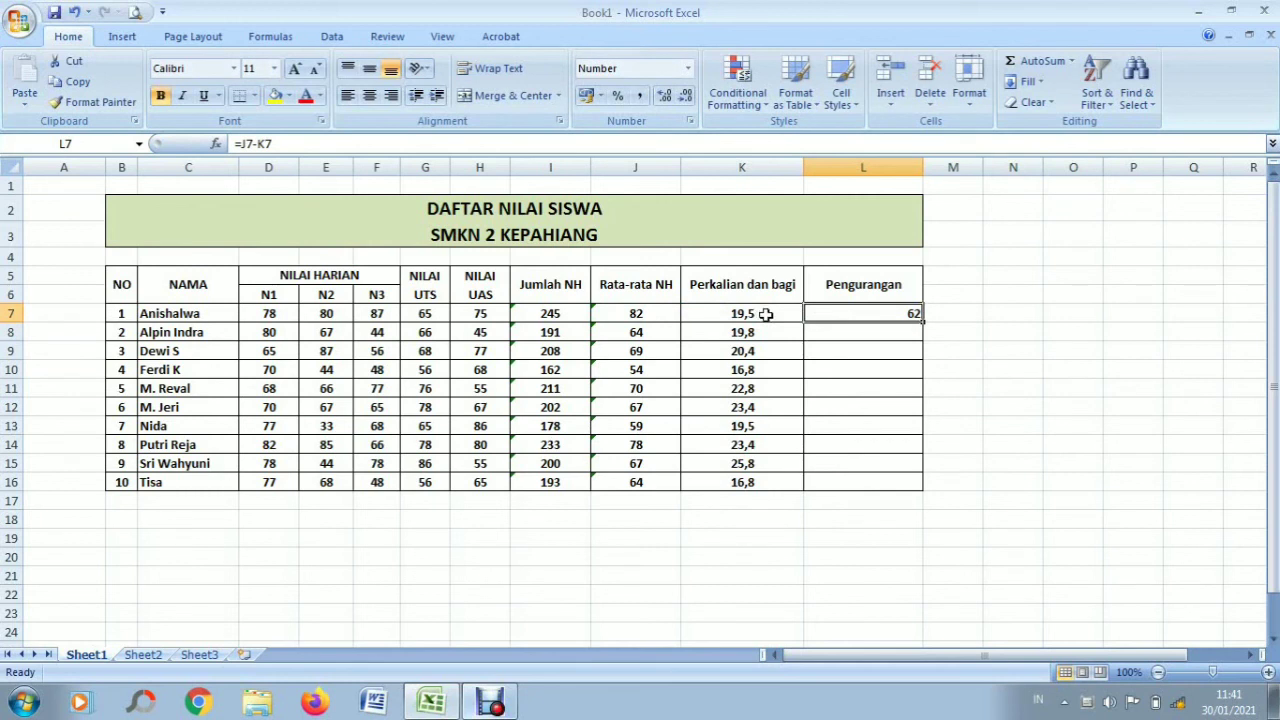
{"action": "left_click", "coordinate": [500, 708]}
{"action": "left_click", "coordinate": [500, 708]}
{"action": "left_click", "coordinate": [500, 708]}
{"action": "left_click", "coordinate": [500, 708]}
{"action": "left_click", "coordinate": [500, 708]}
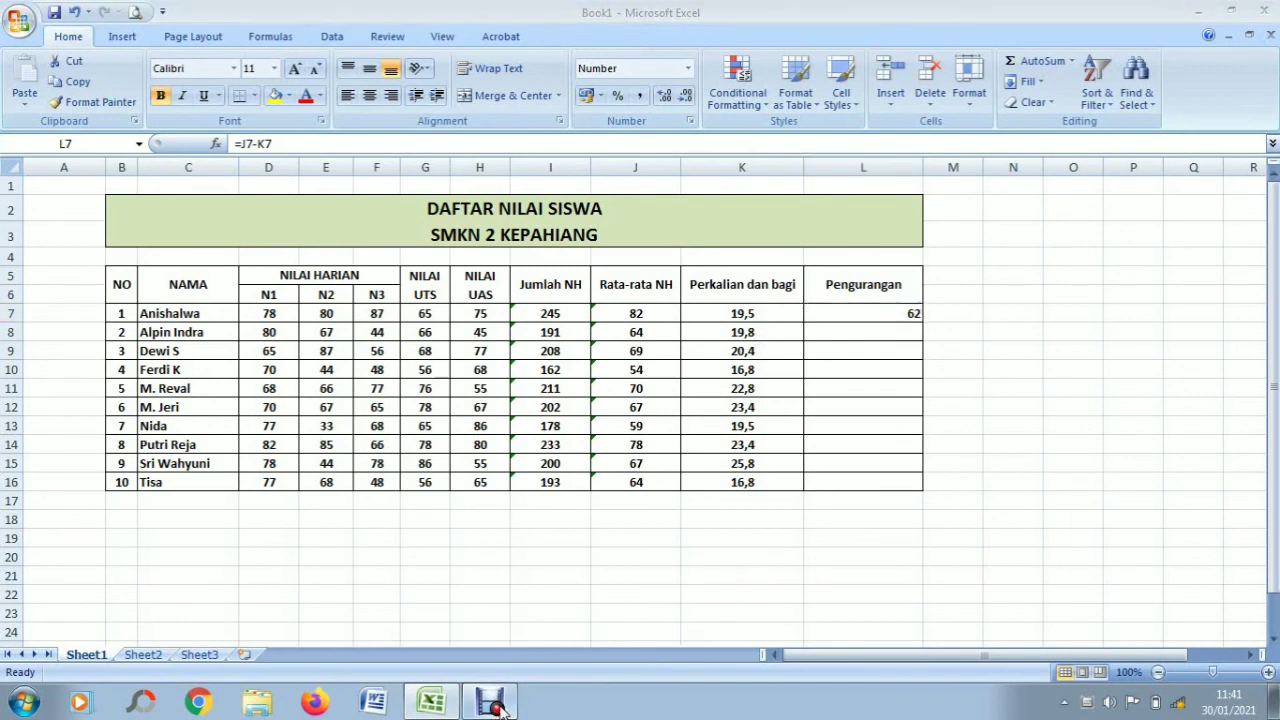
{"action": "left_click", "coordinate": [500, 708]}
{"action": "left_click", "coordinate": [500, 708]}
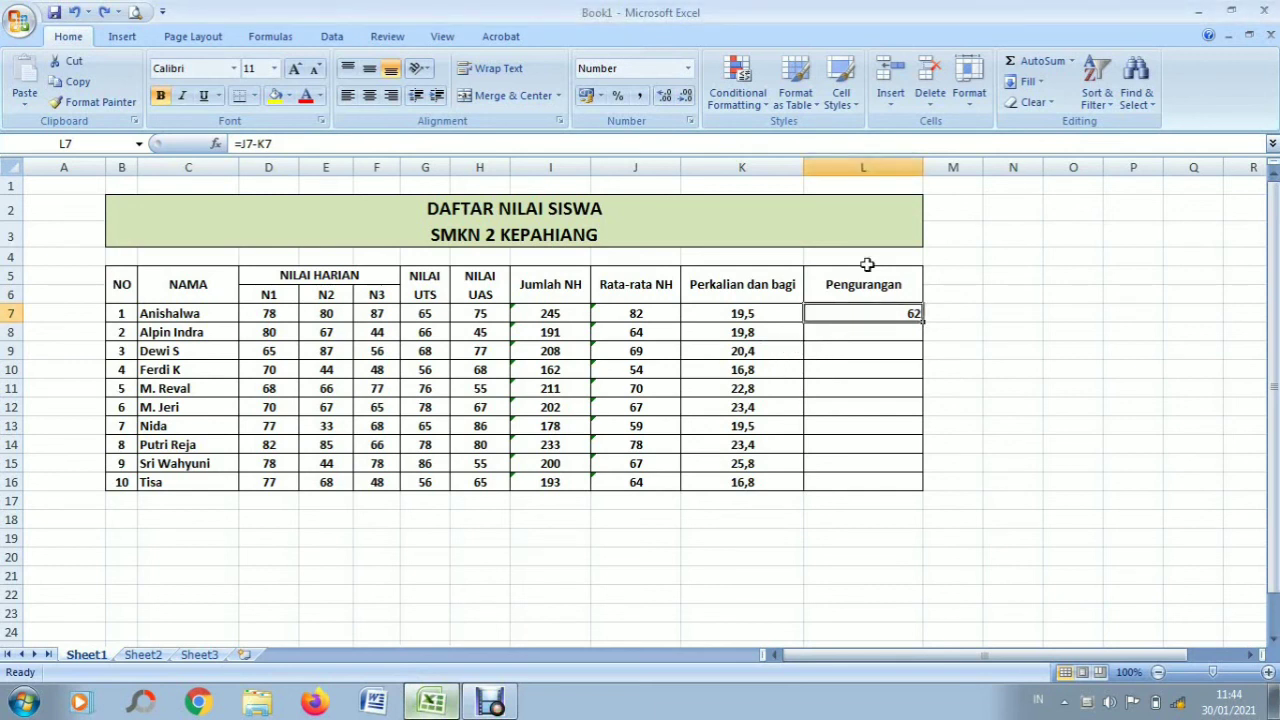
{"action": "left_click_drag", "start_coordinate": [860, 285], "coordinate": [866, 480]}
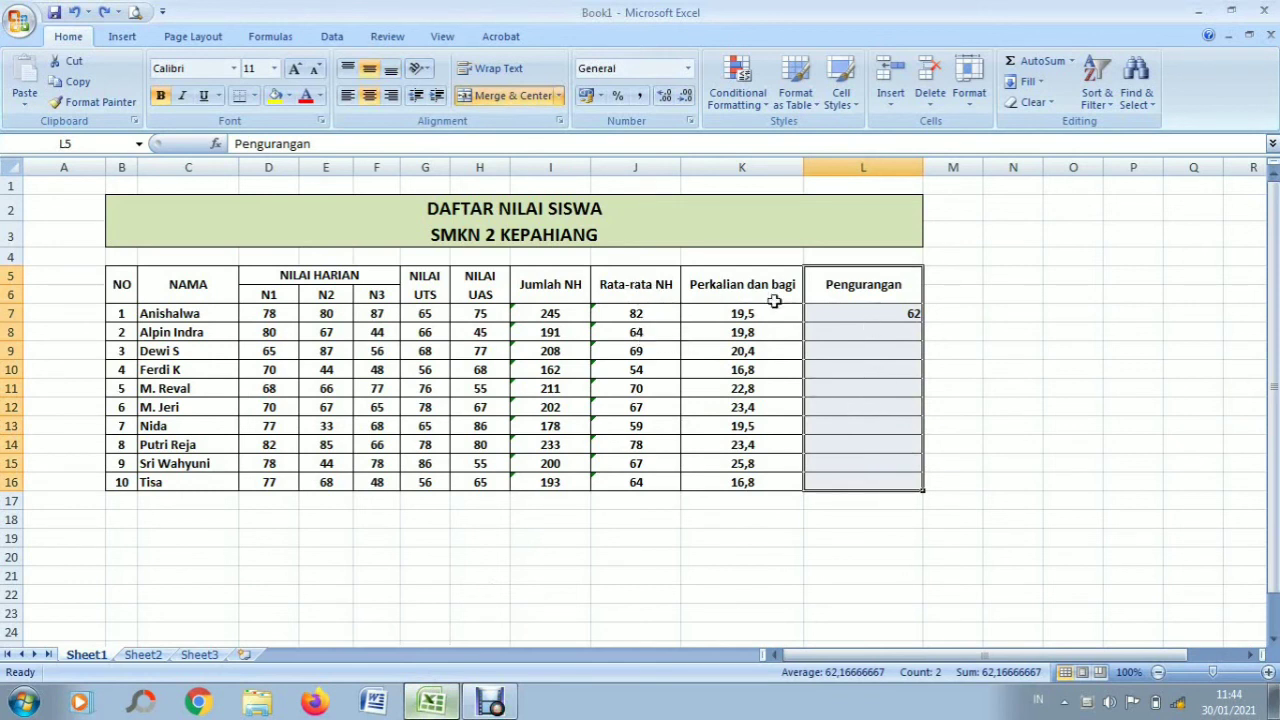
- Fill the Pengurangan formula from L7 down to L16 and center the results horizontally
{"action": "left_click", "coordinate": [851, 330]}
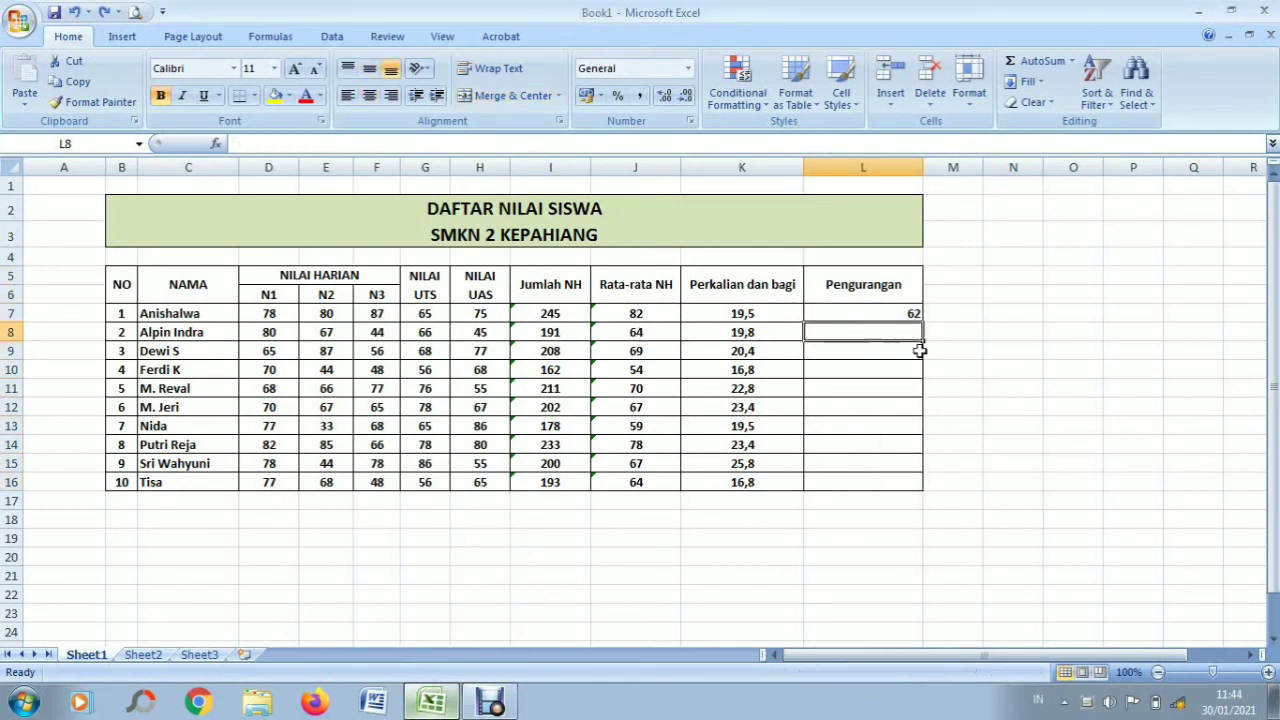
{"action": "left_click", "coordinate": [882, 313]}
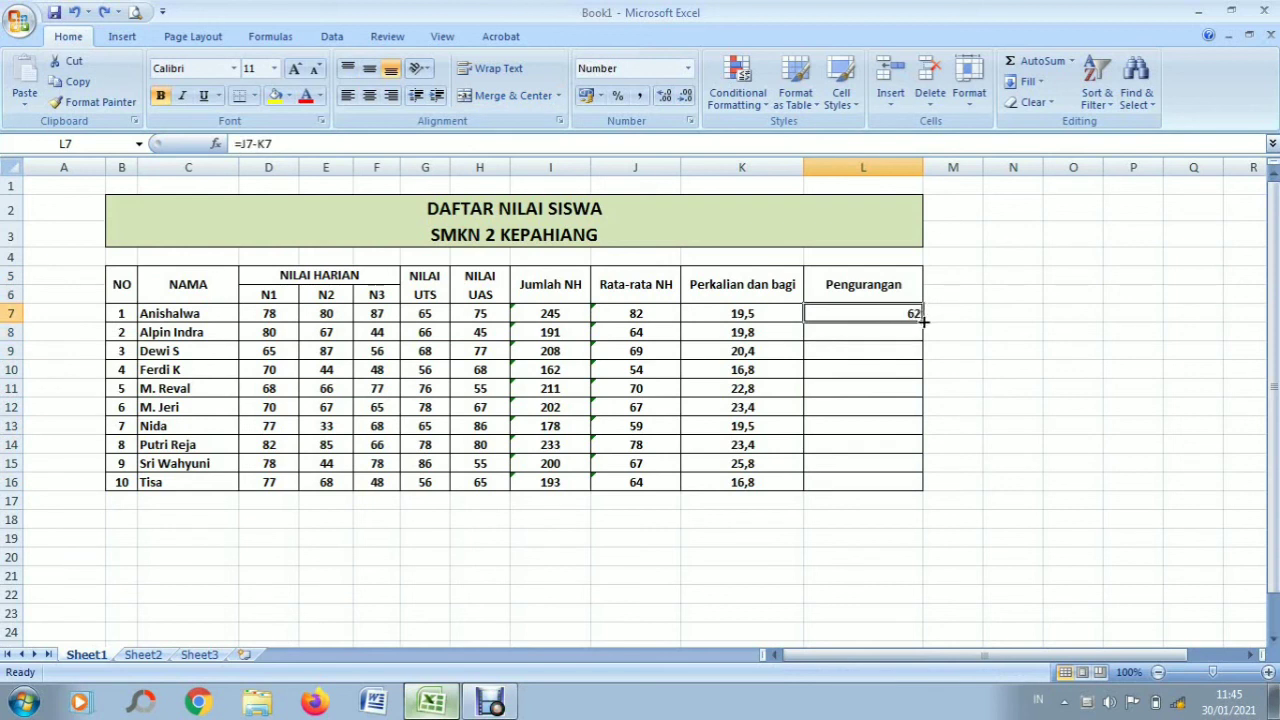
{"action": "left_click_drag", "start_coordinate": [925, 321], "coordinate": [931, 485]}
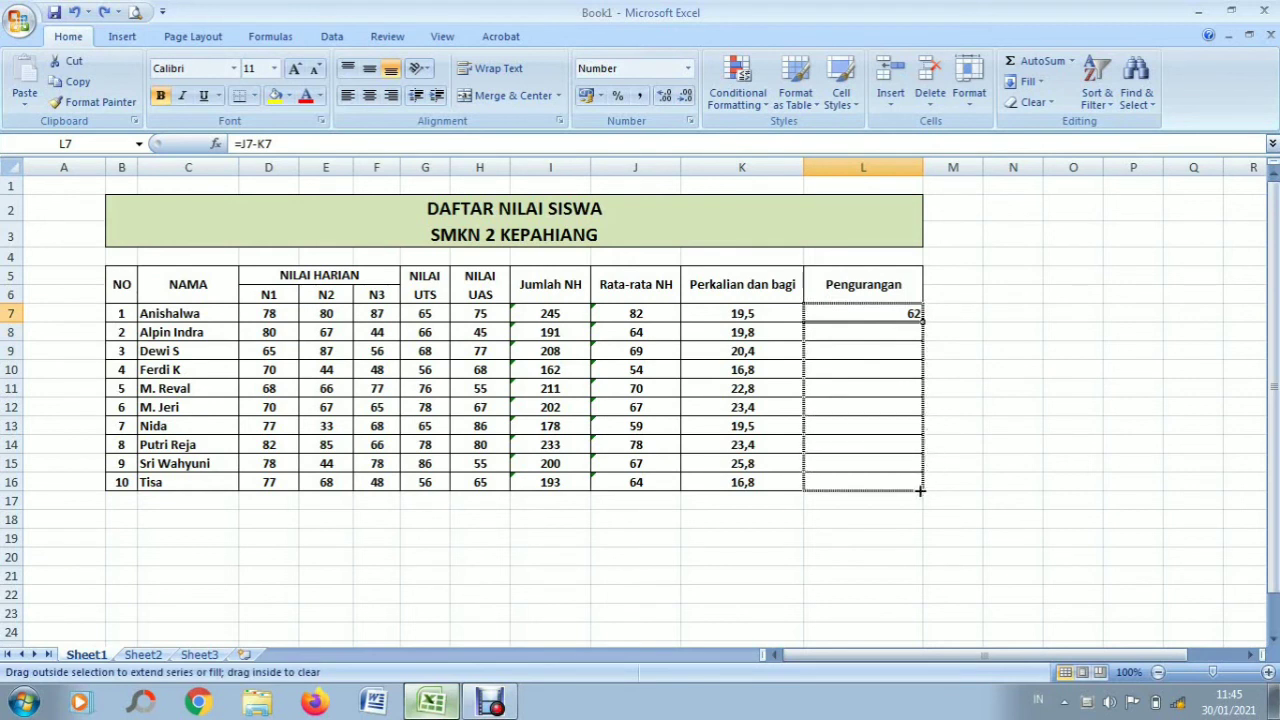
{"action": "left_click_drag", "start_coordinate": [920, 490], "coordinate": [920, 491]}
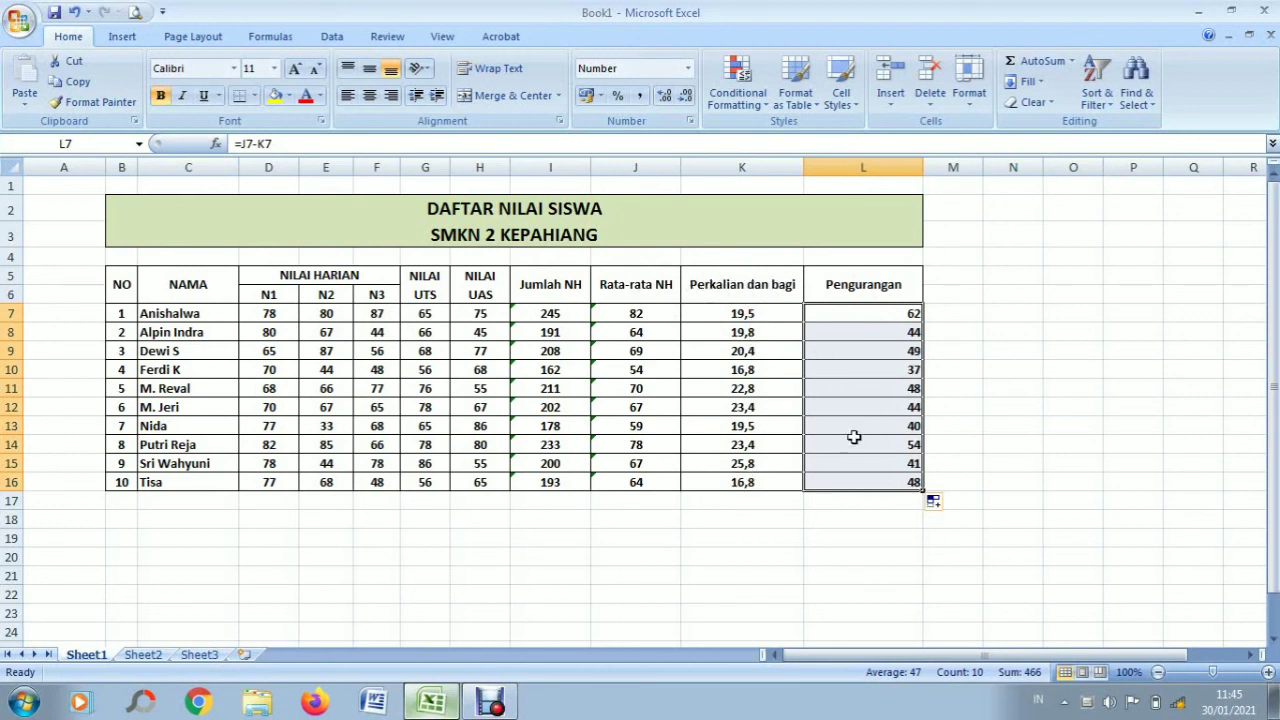
{"action": "left_click", "coordinate": [369, 95]}
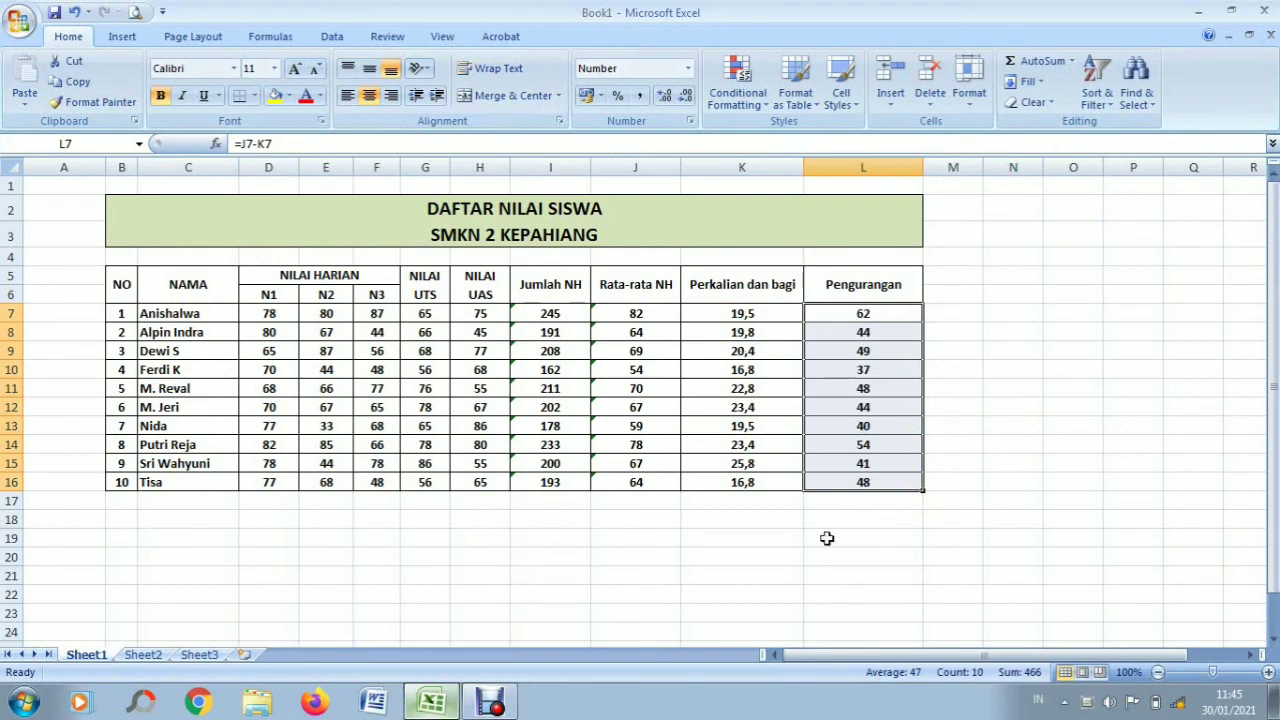
{"action": "left_click", "coordinate": [490, 706]}
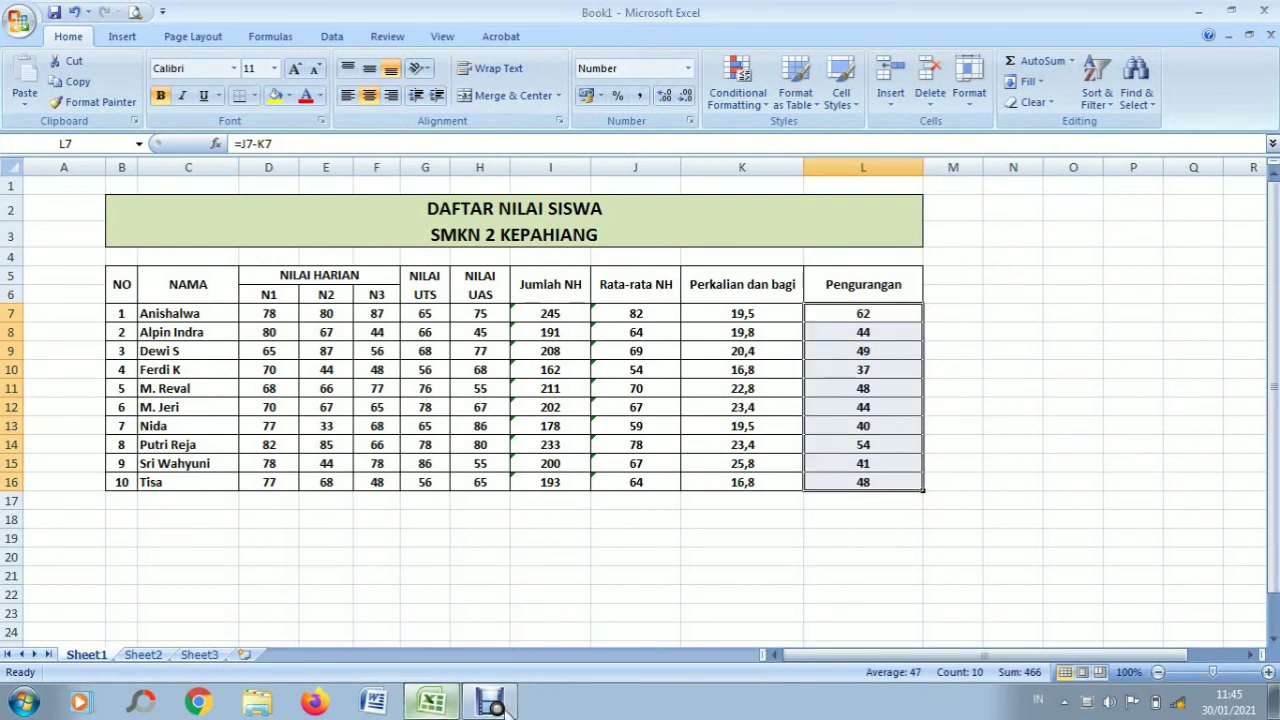